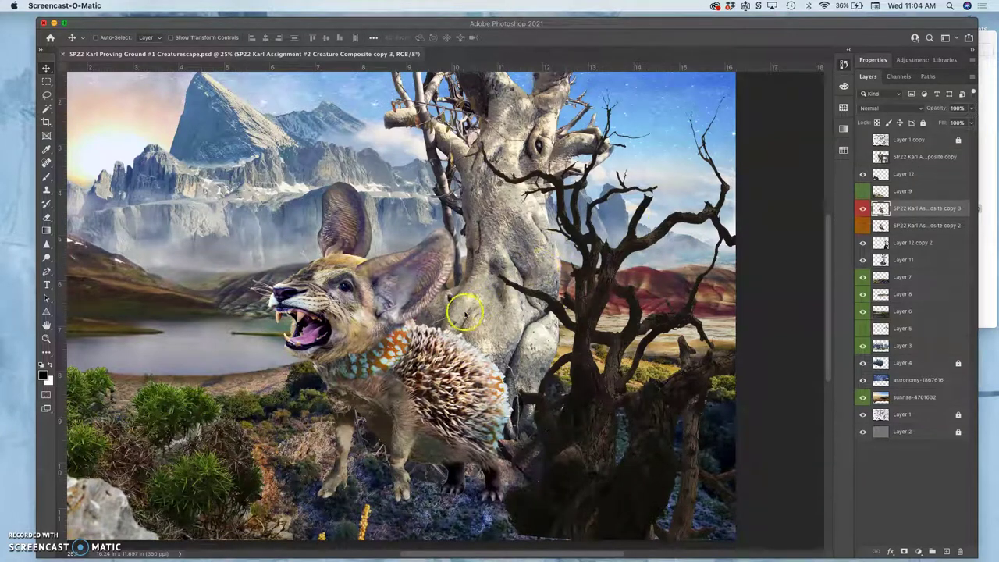
# - Compare the copy 2 and copy 3 creature layers, keep copy 3 visible, and open Image > Adjustments
pyautogui.click(863, 225)
pyautogui.click(862, 209)
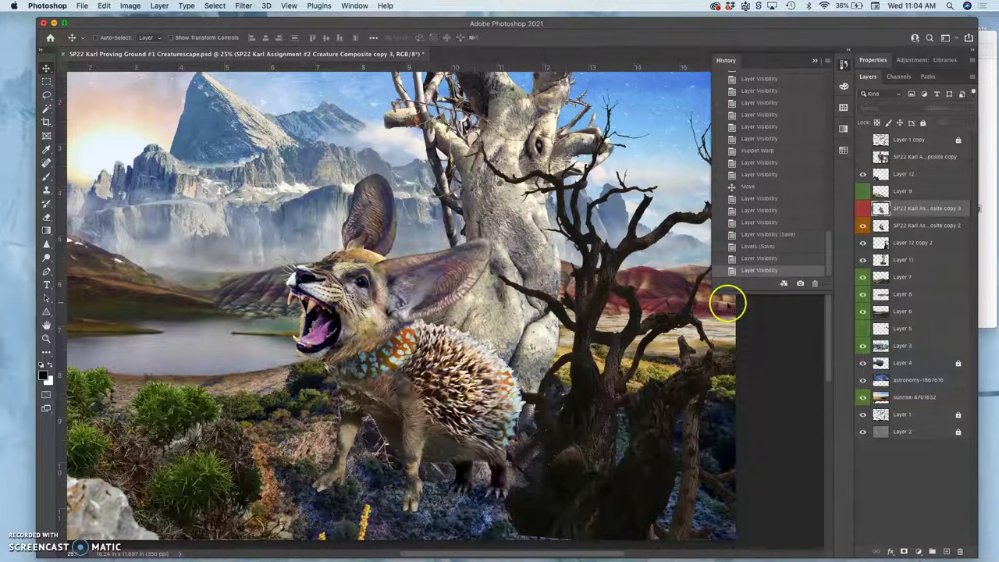
pyautogui.click(863, 209)
pyautogui.click(862, 226)
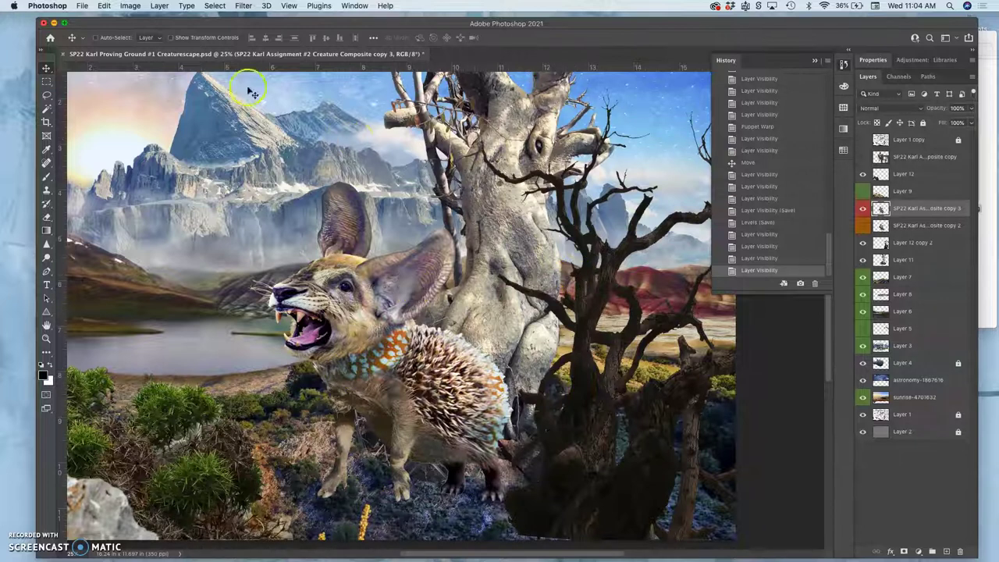
pyautogui.click(131, 5)
pyautogui.moveTo(145, 36)
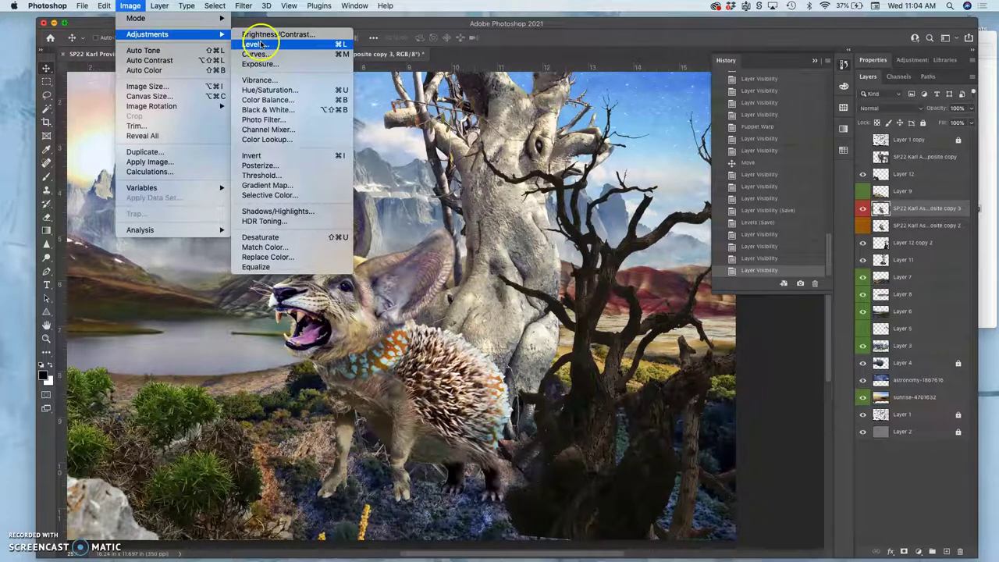
# - Open Color Balance, move it off the sky, and set Midtones to +22, +2, +9
pyautogui.click(265, 99)
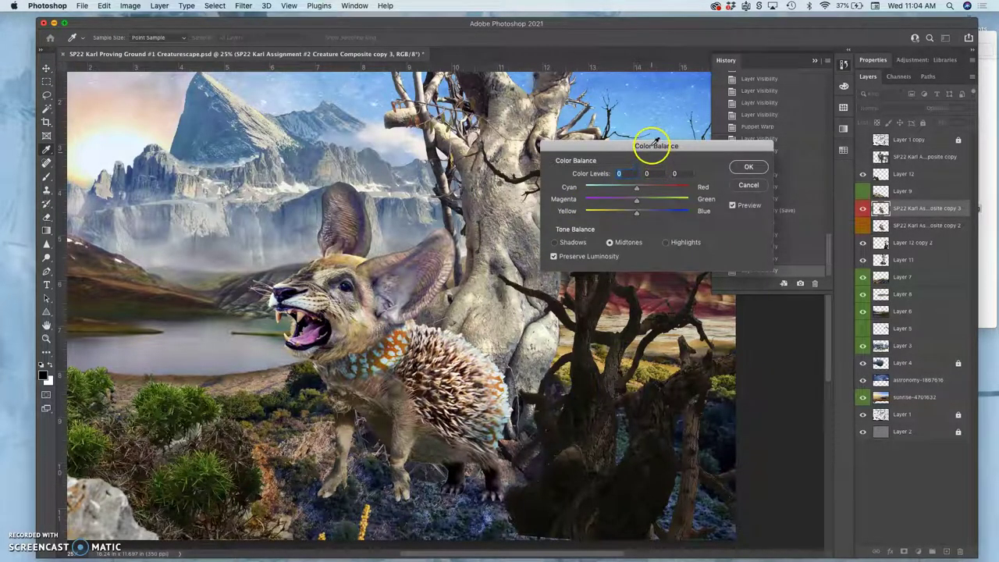
pyautogui.moveTo(654, 143); pyautogui.dragTo(693, 340)
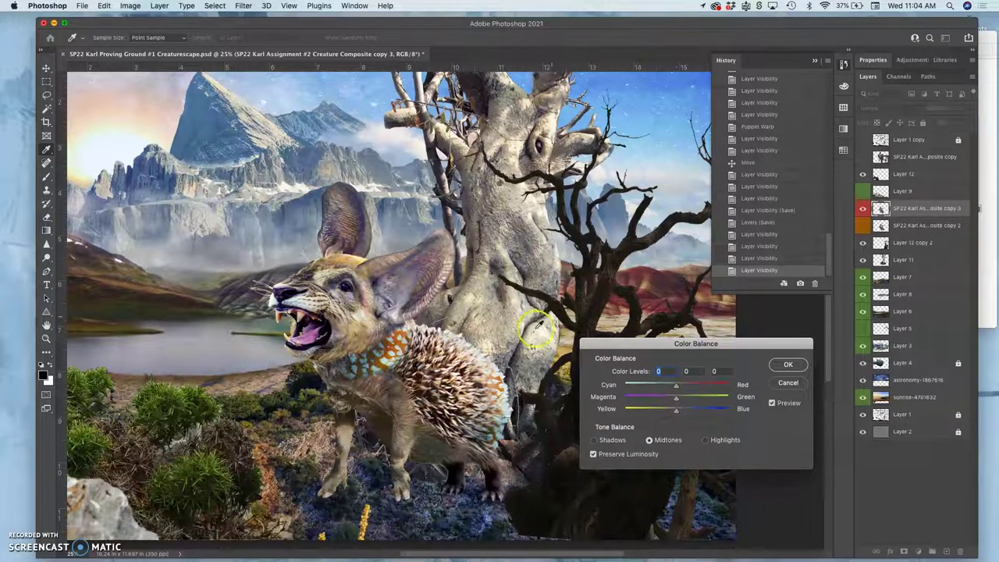
pyautogui.moveTo(676, 384)
pyautogui.mouseDown()
pyautogui.moveTo(687, 388)
pyautogui.moveTo(625, 391)
pyautogui.moveTo(712, 392)
pyautogui.moveTo(690, 391)
pyautogui.mouseUp()
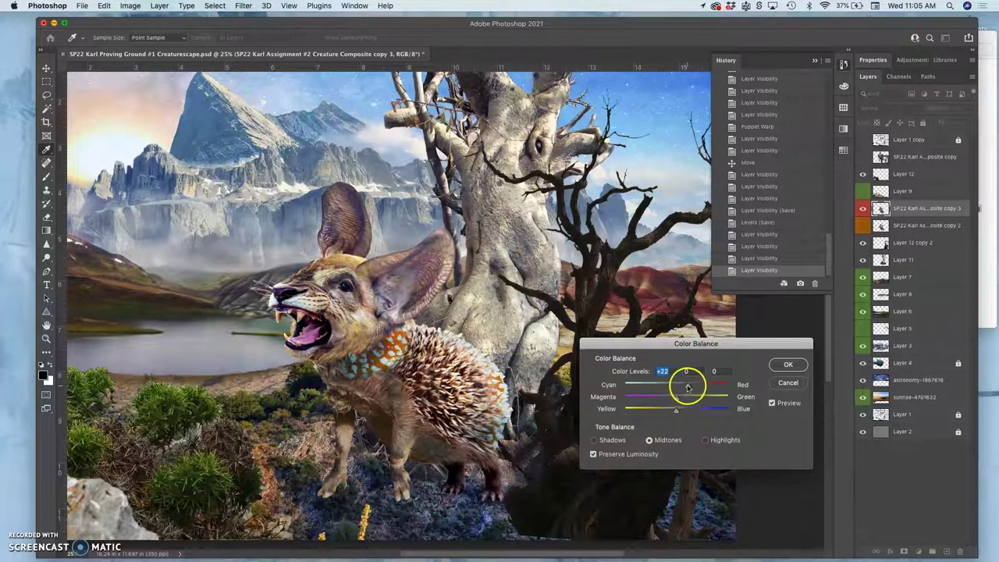
pyautogui.moveTo(687, 388); pyautogui.dragTo(679, 416)
pyautogui.click(676, 399)
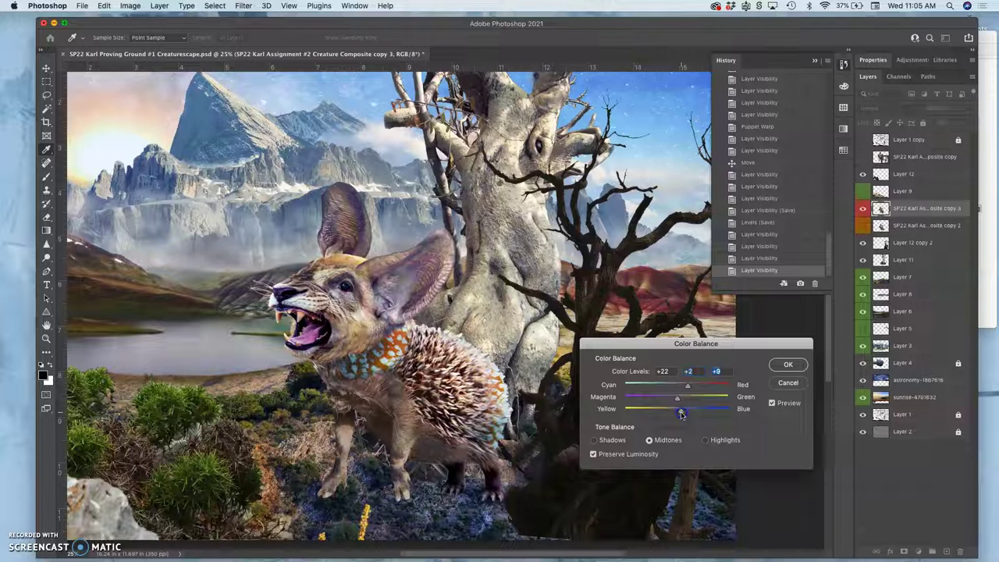
# - Set the Color Balance Highlights to -8, +1, +12
pyautogui.click(704, 440)
pyautogui.click(677, 388)
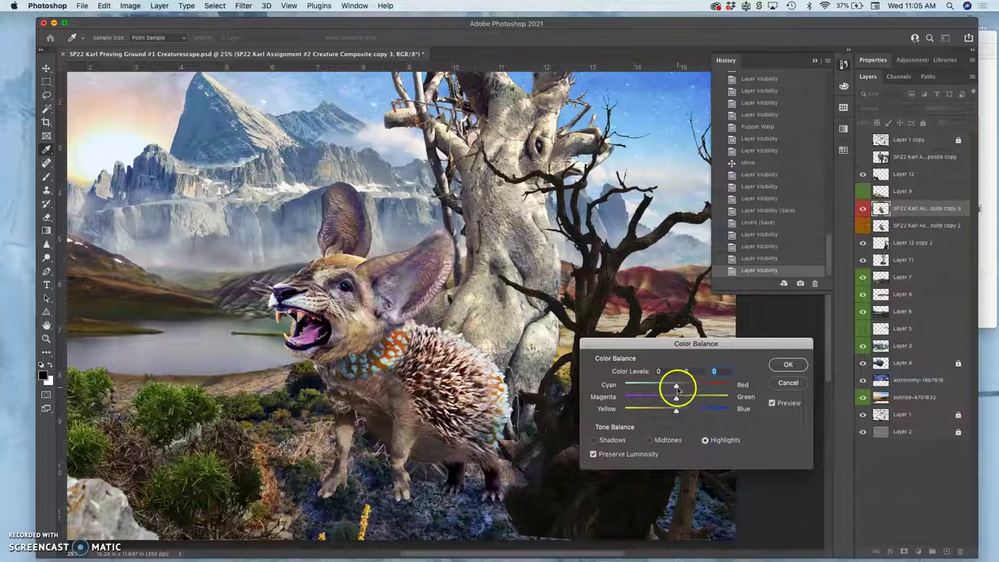
pyautogui.moveTo(676, 388); pyautogui.dragTo(668, 388)
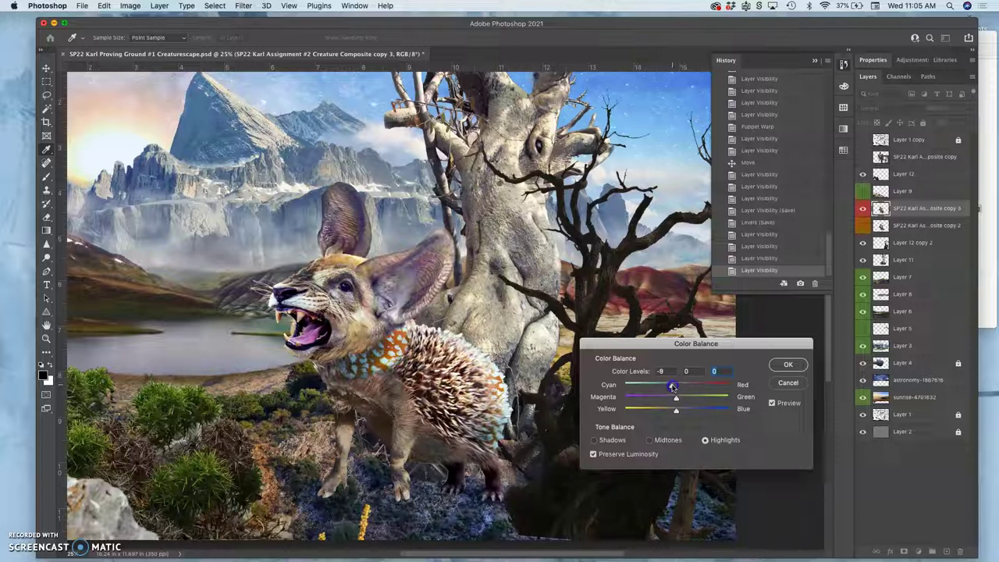
pyautogui.moveTo(676, 398); pyautogui.dragTo(686, 401)
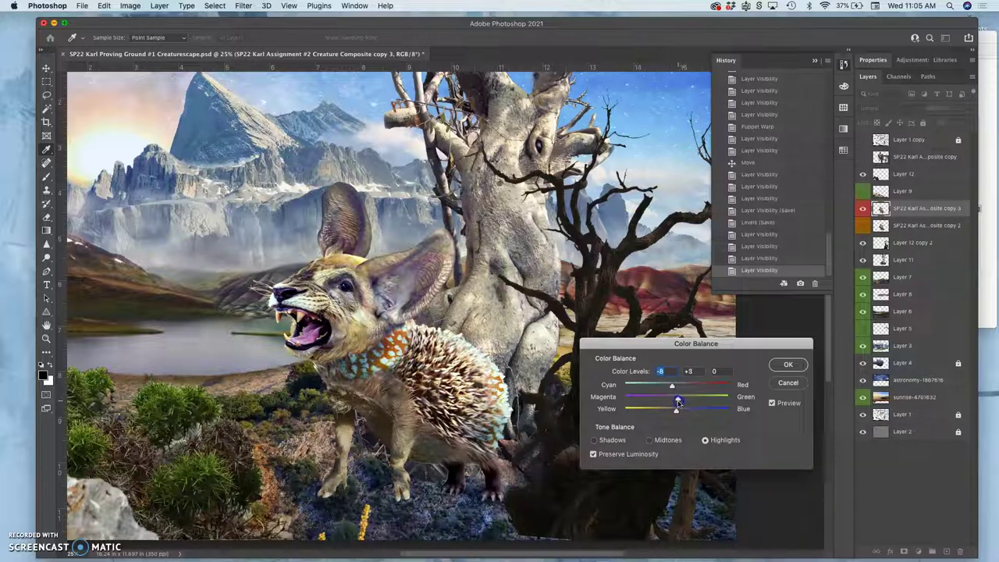
pyautogui.moveTo(677, 402); pyautogui.dragTo(677, 403)
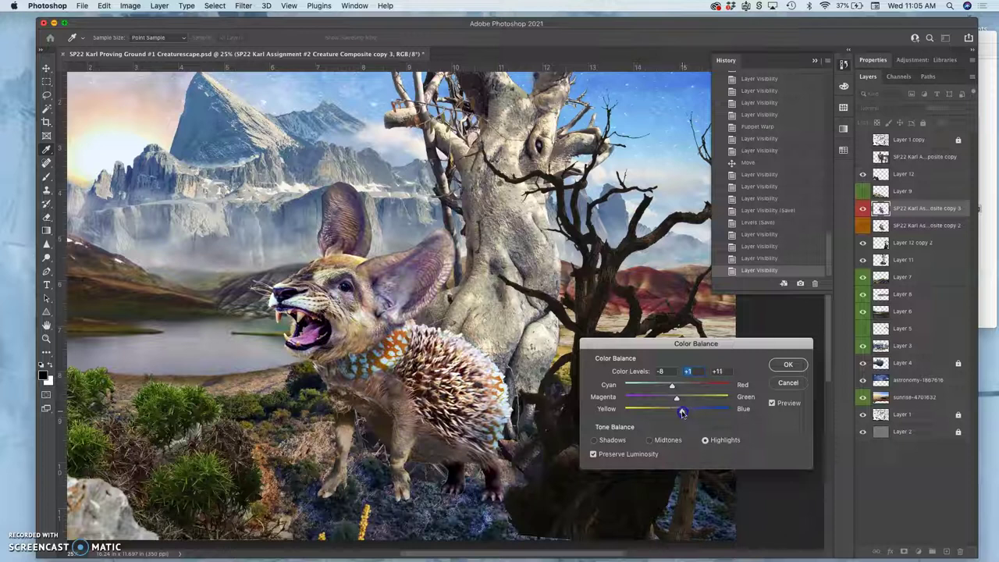
# - Set the Color Balance Shadows to +8, +4, -2
pyautogui.click(594, 440)
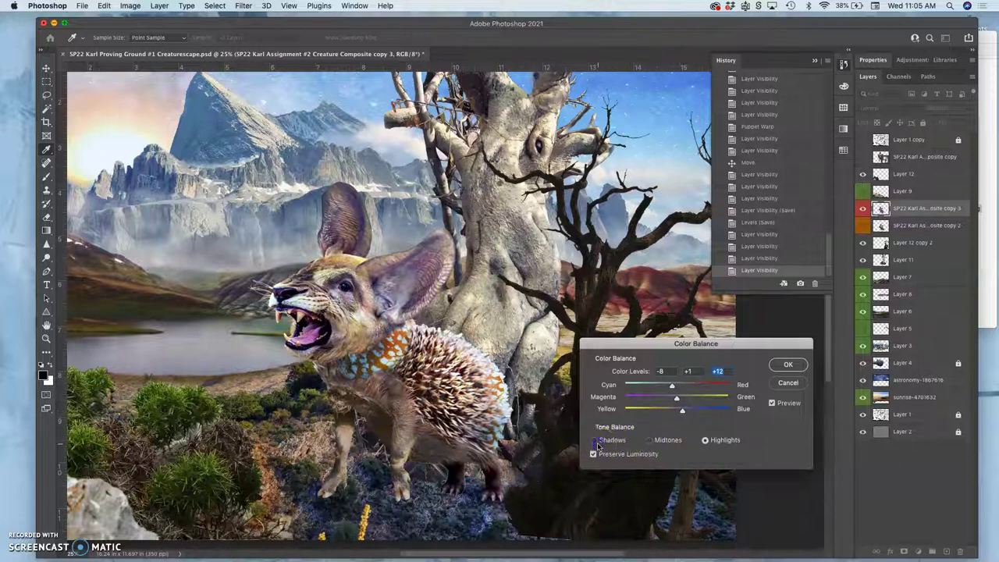
pyautogui.moveTo(675, 411); pyautogui.dragTo(682, 413)
pyautogui.moveTo(669, 413); pyautogui.dragTo(679, 401)
pyautogui.hotkey('shift', 'Tab')
pyautogui.moveTo(675, 388); pyautogui.dragTo(693, 386)
# - Apply the Color Balance and compare before and after in History, ending on the adjusted state
pyautogui.click(787, 363)
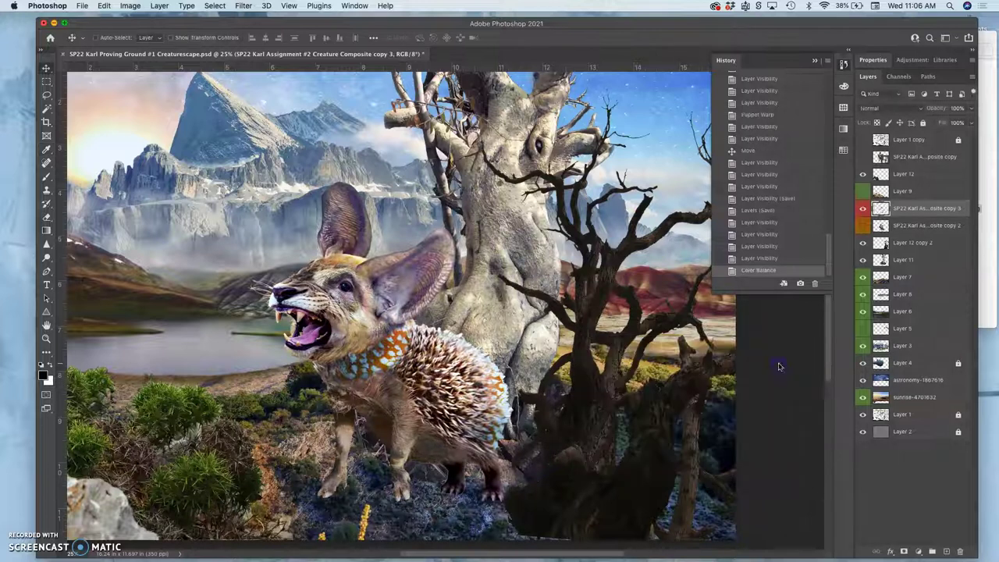
pyautogui.click(763, 259)
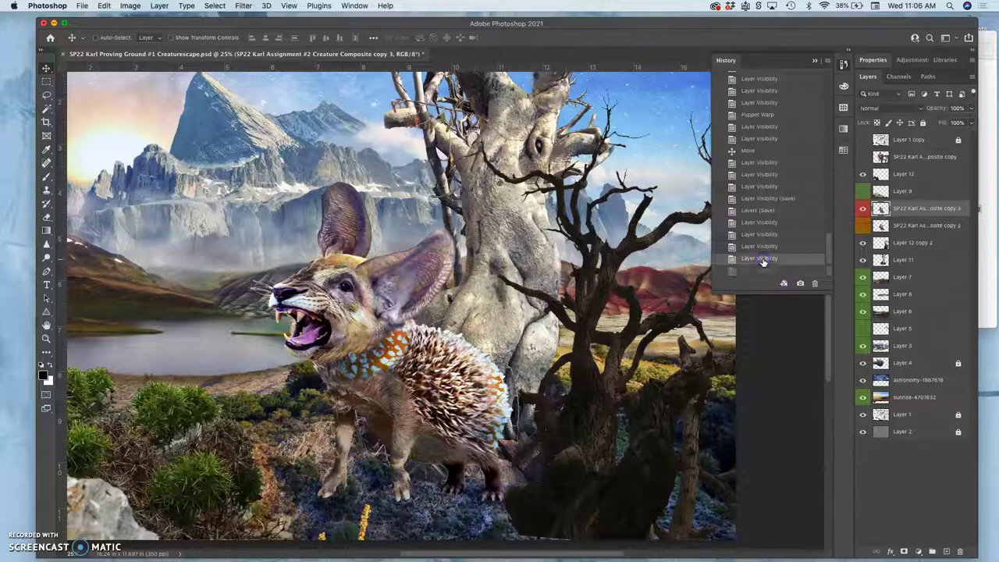
pyautogui.click(507, 329)
pyautogui.scroll(5, 507, 329)
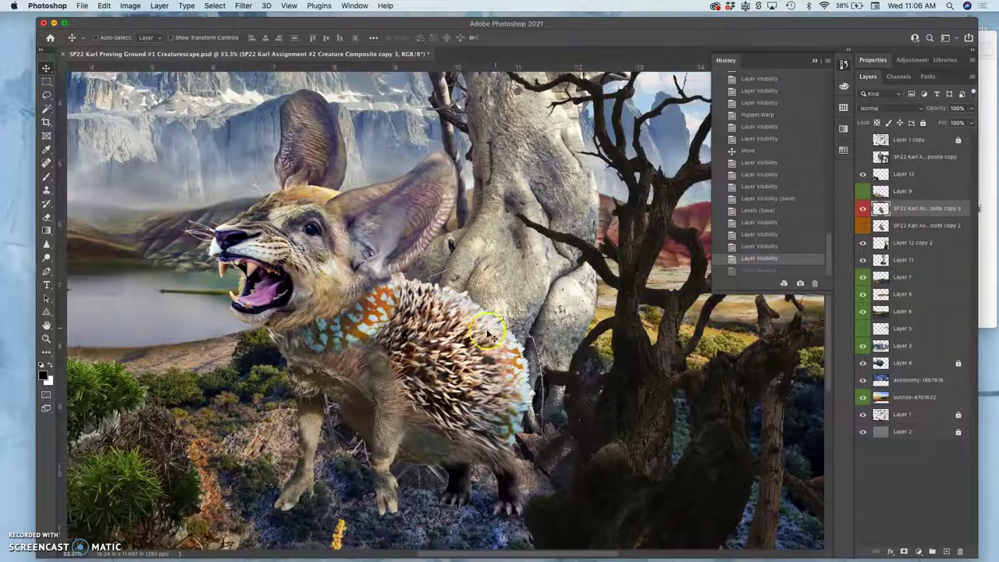
pyautogui.click(246, 313)
pyautogui.click(387, 387)
pyautogui.click(304, 297)
pyautogui.click(375, 338)
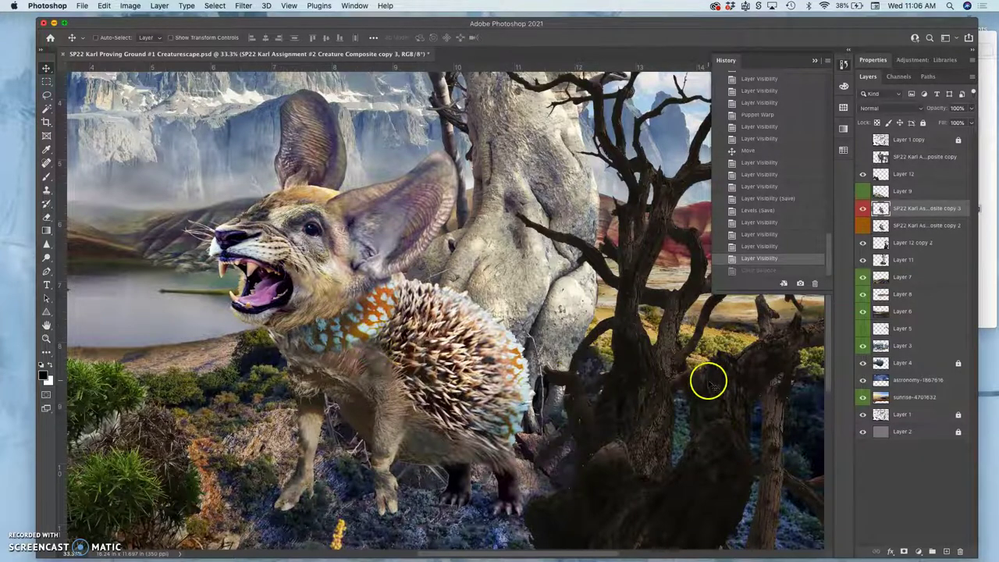
pyautogui.click(753, 273)
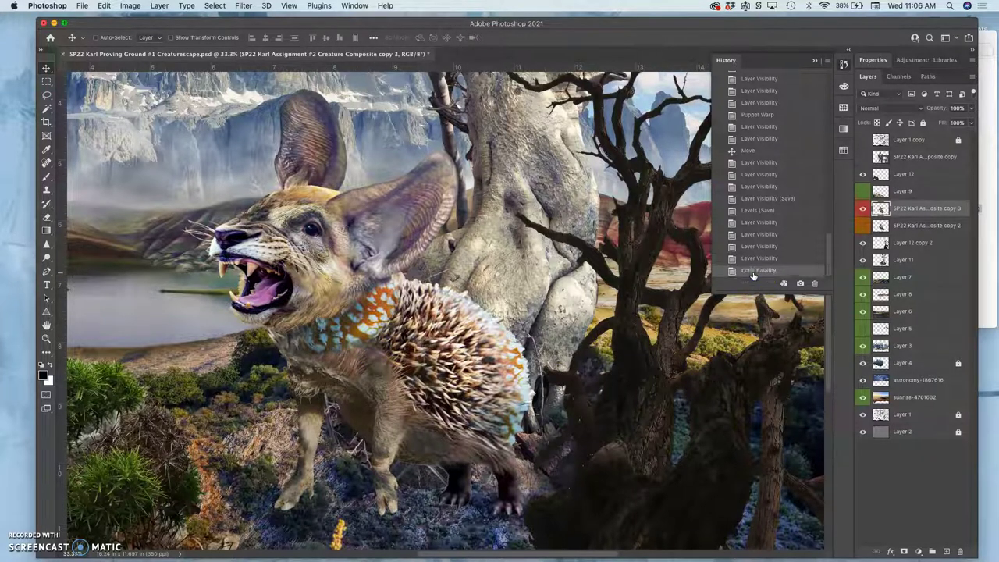
# - Zoom out to view the whole composition, then zoom back to 25%
pyautogui.click(406, 199)
pyautogui.click(349, 276)
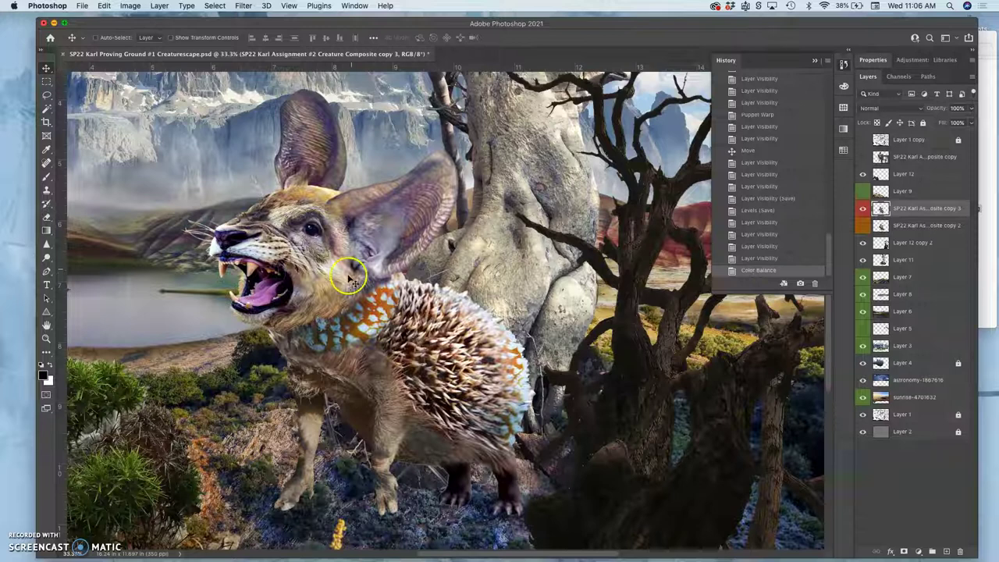
pyautogui.click(400, 386)
pyautogui.click(403, 439)
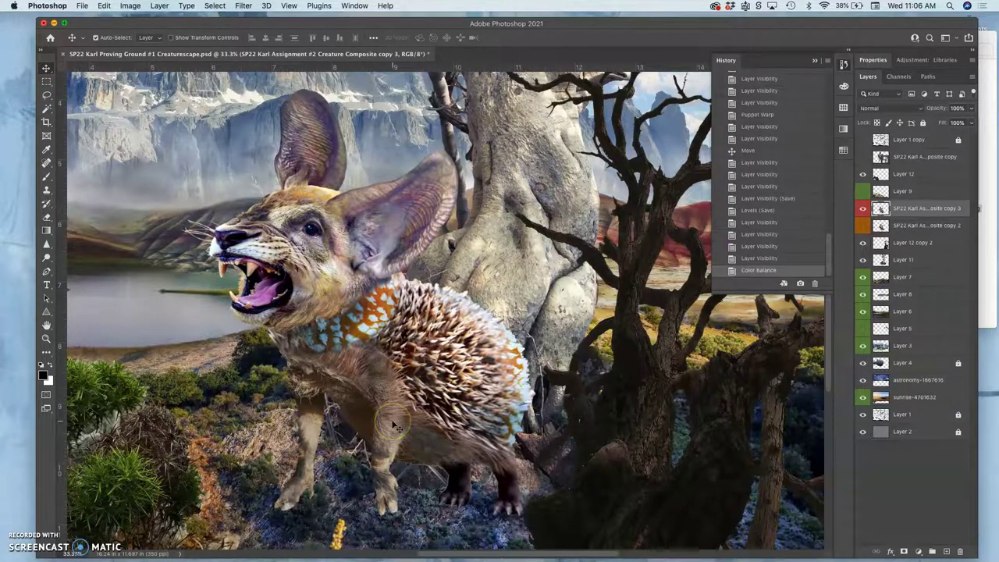
pyautogui.press('super+minus')
pyautogui.press('super+minus')
pyautogui.click(411, 419)
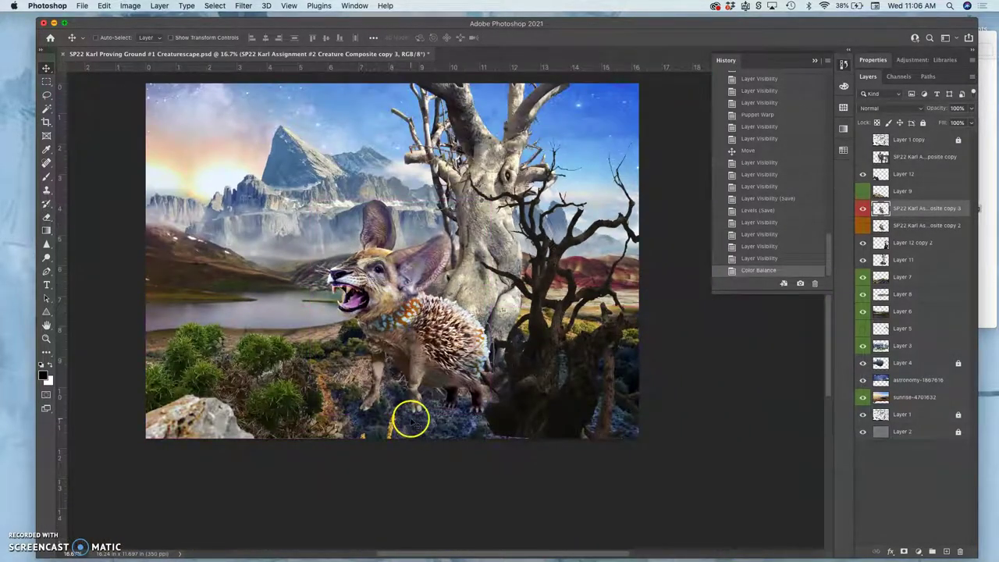
pyautogui.click(469, 418)
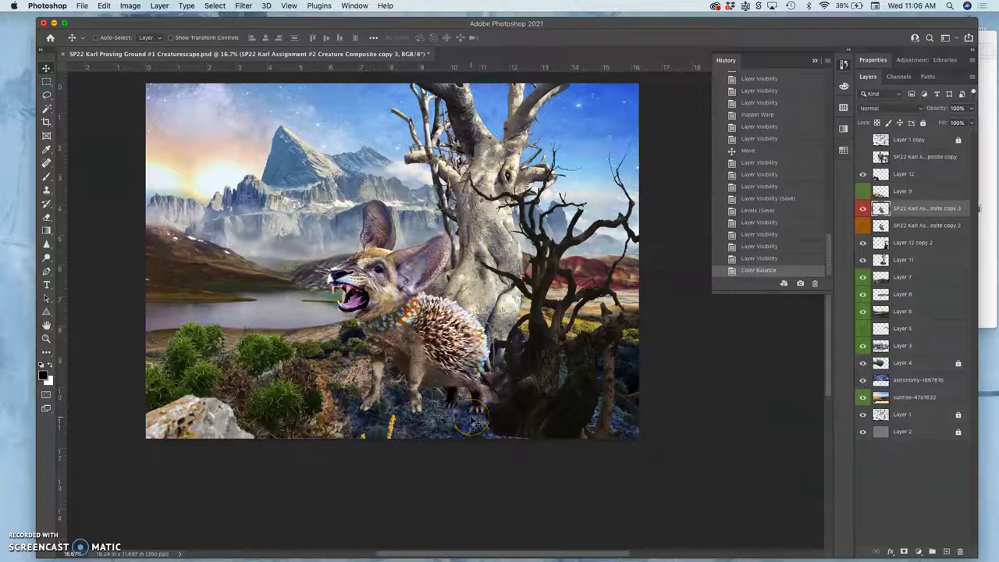
pyautogui.moveTo(473, 420)
pyautogui.mouseDown()
pyautogui.moveTo(366, 312)
pyautogui.moveTo(639, 259)
pyautogui.mouseUp()
pyautogui.press('super+plus')
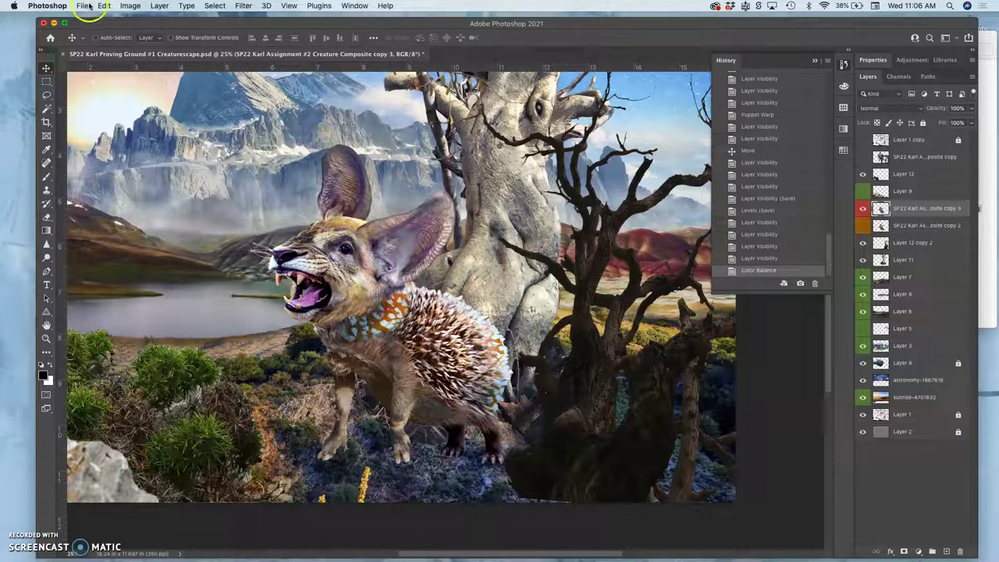
# - Apply a Hue/Saturation adjustment to the creature with Hue −6 and slightly reduced saturation
pyautogui.click(131, 6)
pyautogui.moveTo(133, 35)
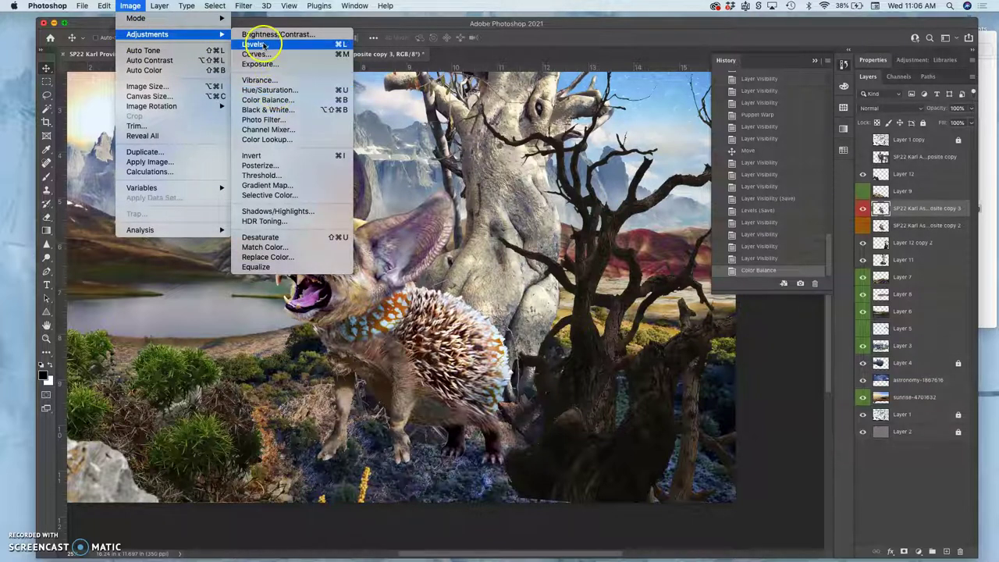
pyautogui.click(268, 90)
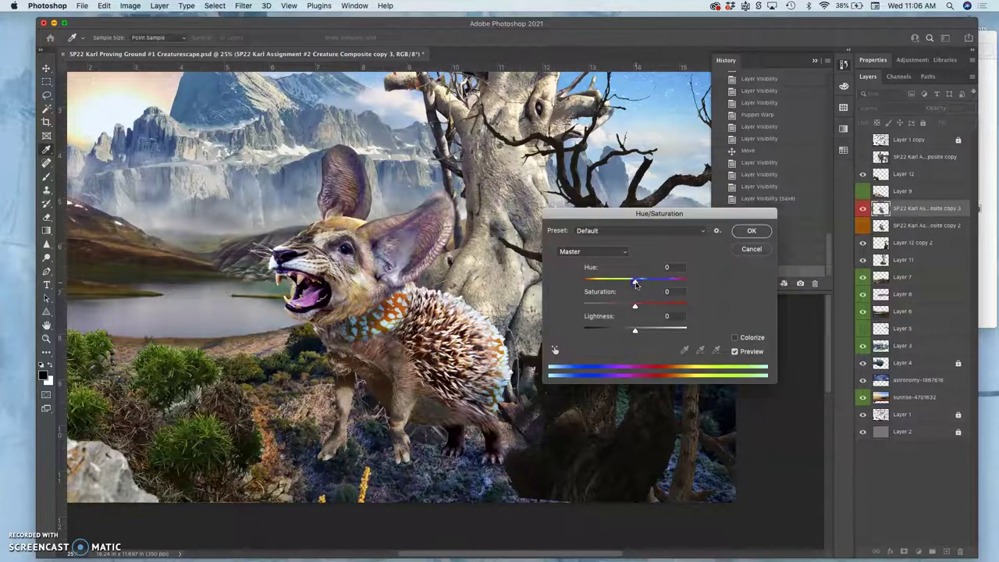
pyautogui.moveTo(635, 280)
pyautogui.mouseDown()
pyautogui.moveTo(606, 284)
pyautogui.moveTo(701, 281)
pyautogui.moveTo(630, 288)
pyautogui.mouseUp()
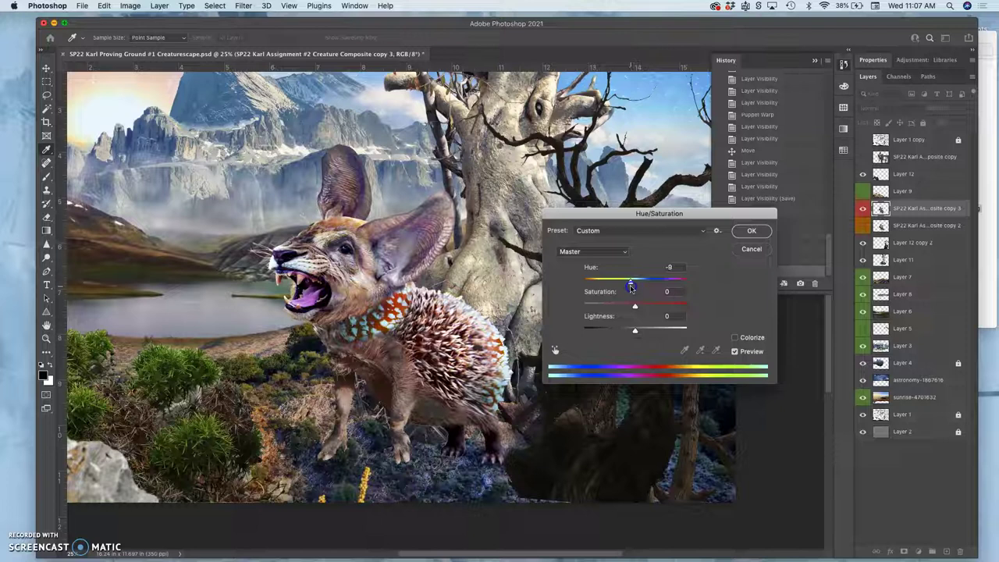
pyautogui.moveTo(630, 287); pyautogui.dragTo(633, 288)
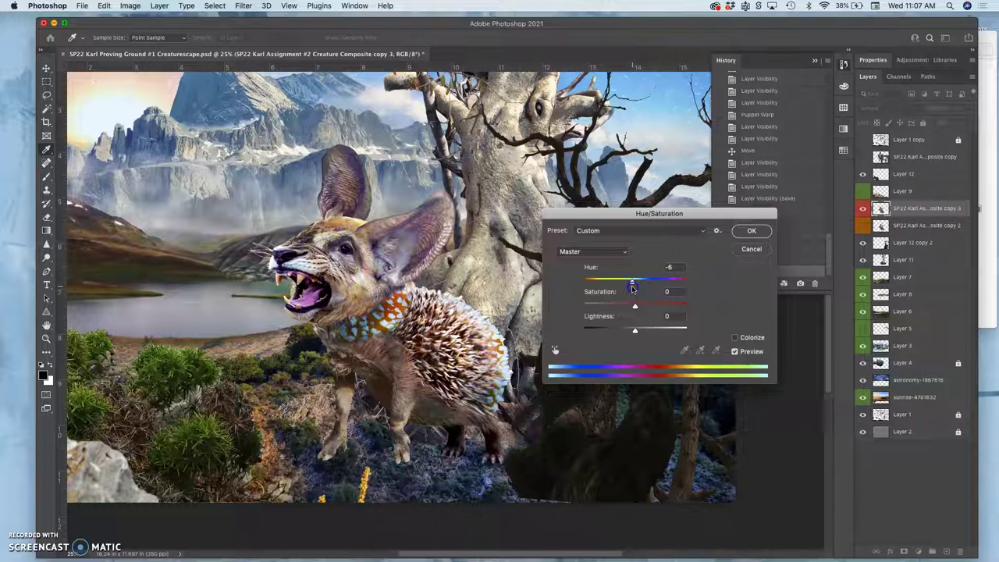
pyautogui.moveTo(638, 306)
pyautogui.mouseDown()
pyautogui.moveTo(602, 308)
pyautogui.moveTo(665, 306)
pyautogui.moveTo(654, 309)
pyautogui.mouseUp()
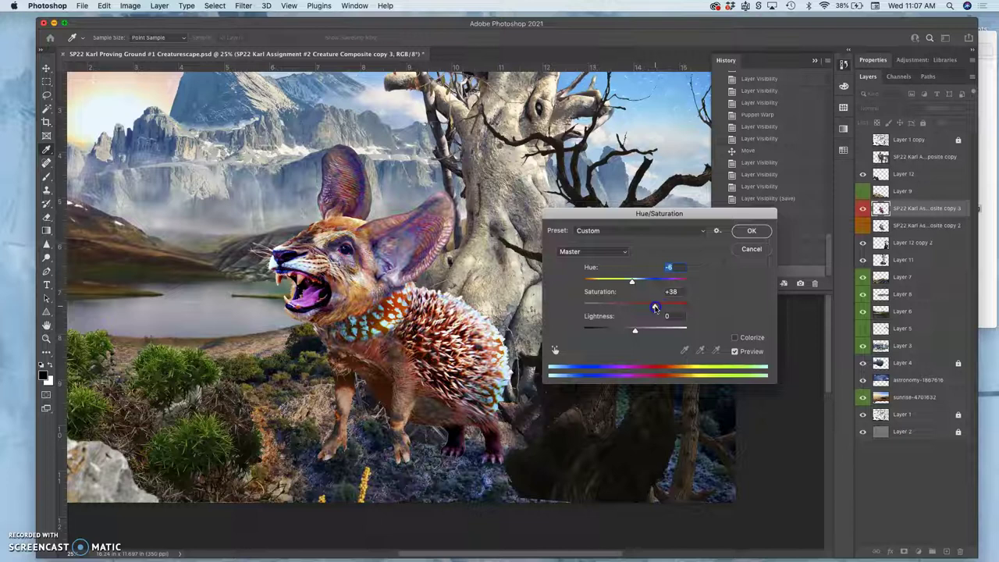
pyautogui.moveTo(655, 308); pyautogui.dragTo(627, 311)
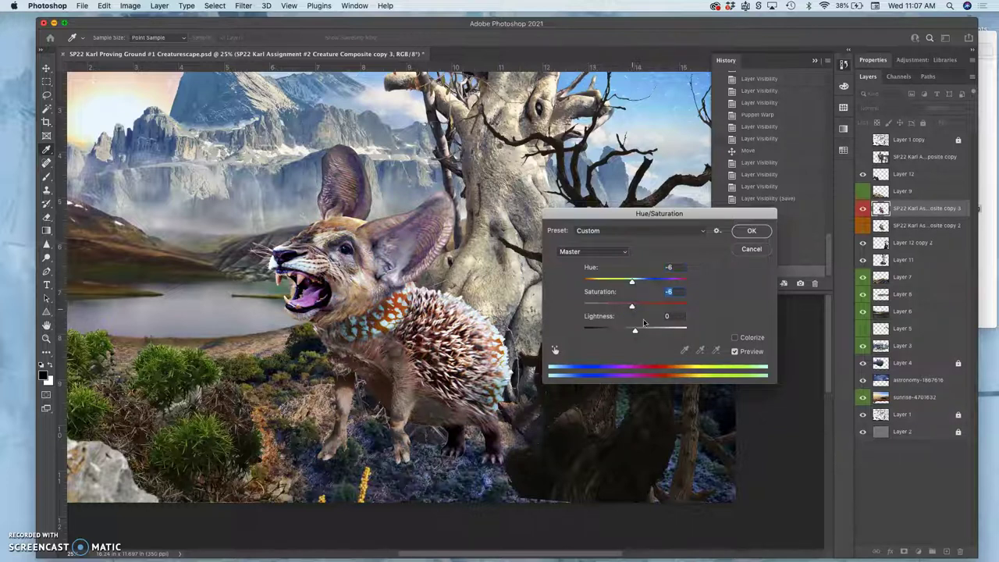
pyautogui.click(642, 330)
pyautogui.click(750, 231)
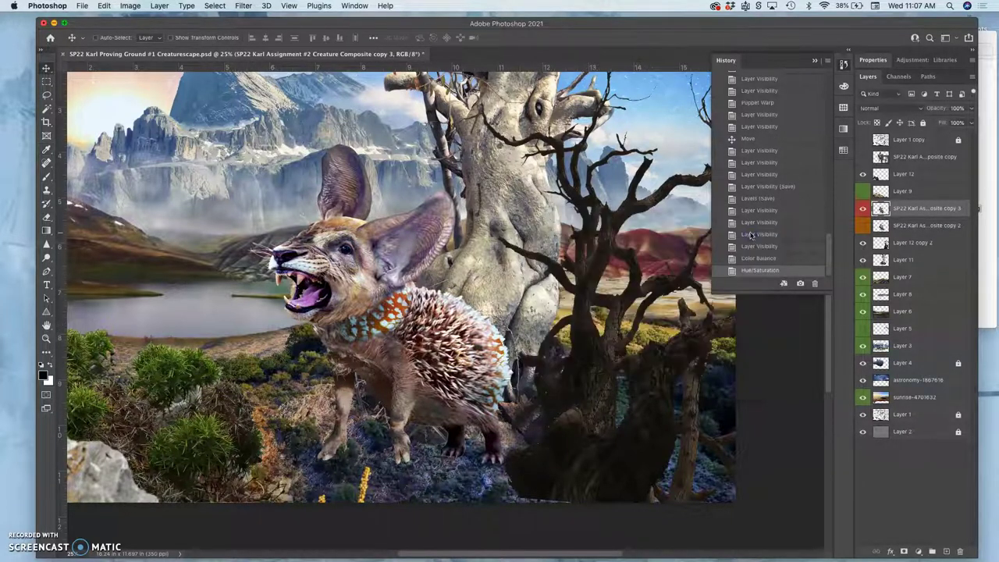
# - Zoom out and back to 25%, then save the PSD with Cmd+S
pyautogui.press('super+minus')
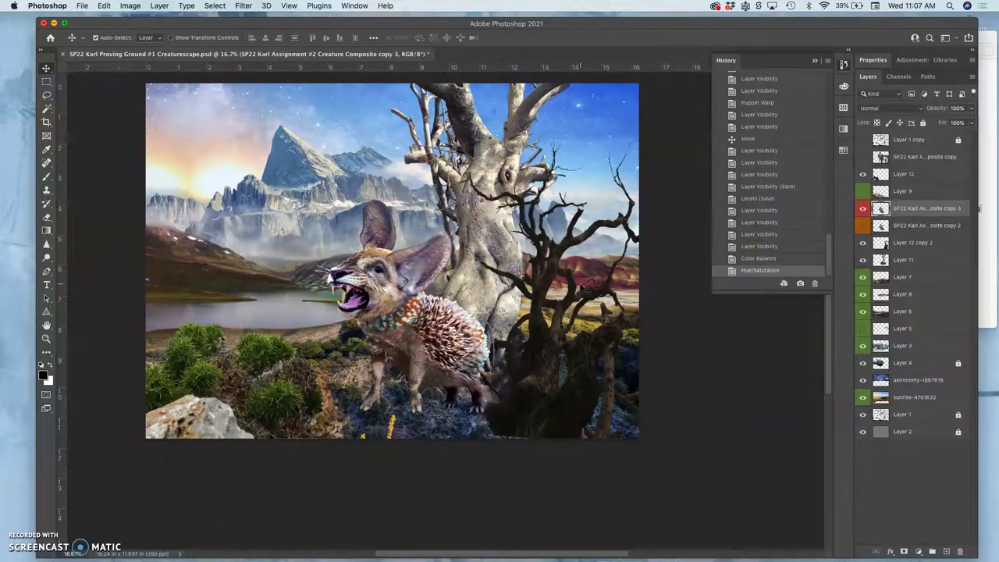
pyautogui.press('super+equal')
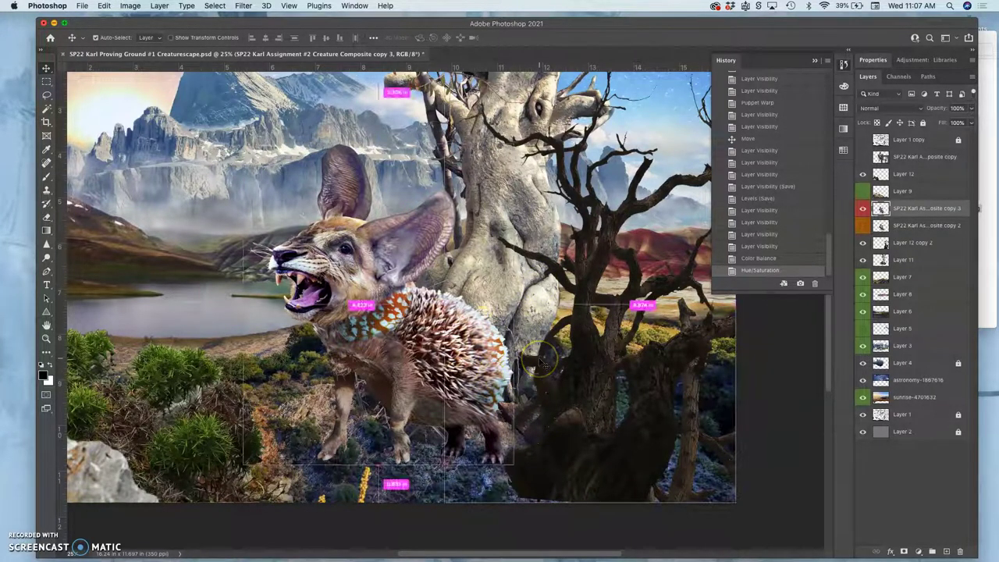
pyautogui.press('super+s')
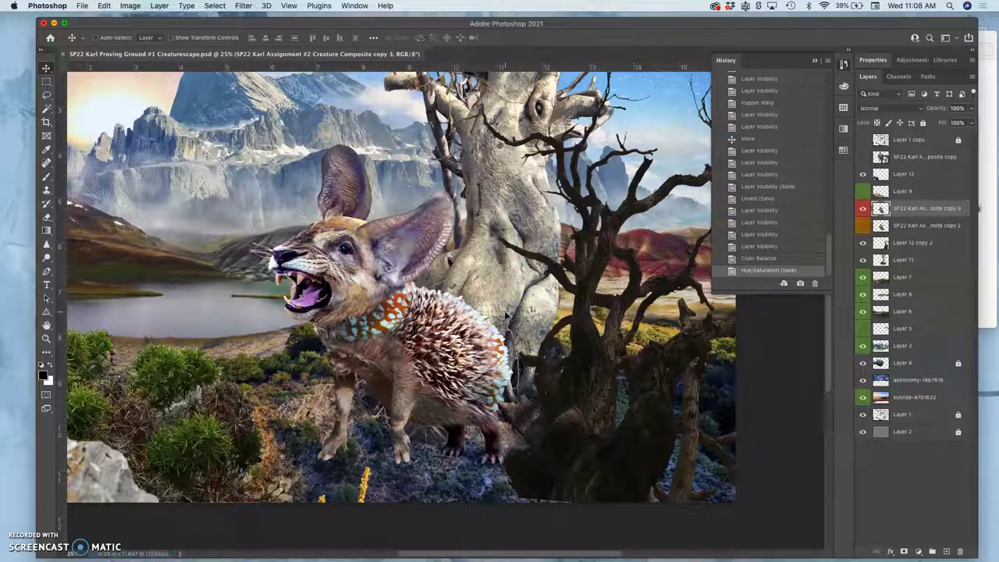
pyautogui.scroll(2, 507, 316)
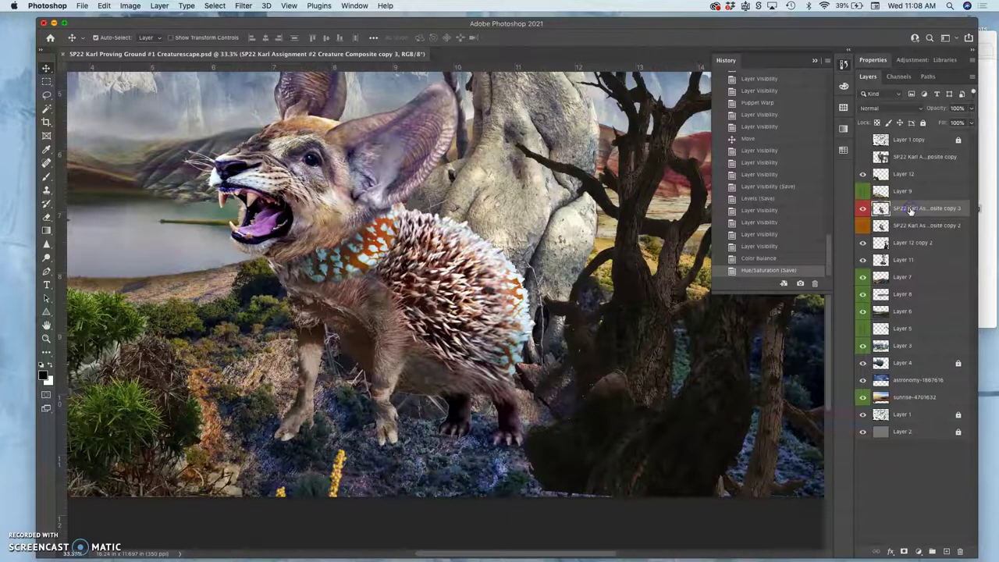
# - Duplicate the creature layer with a blue label, hide the original copy 3, and select the Burn Tool
pyautogui.press('super+j')
pyautogui.click(862, 221)
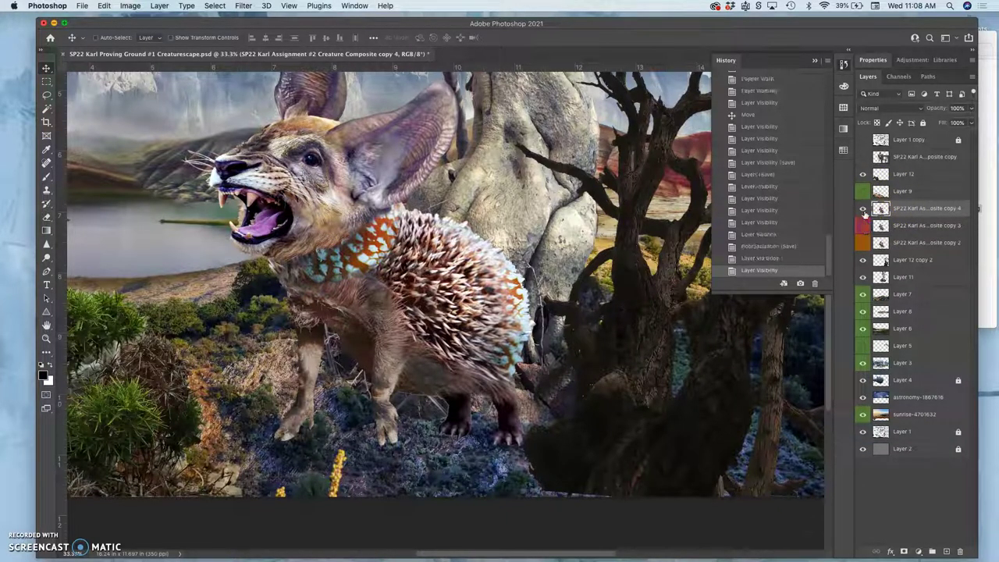
pyautogui.rightClick(864, 208)
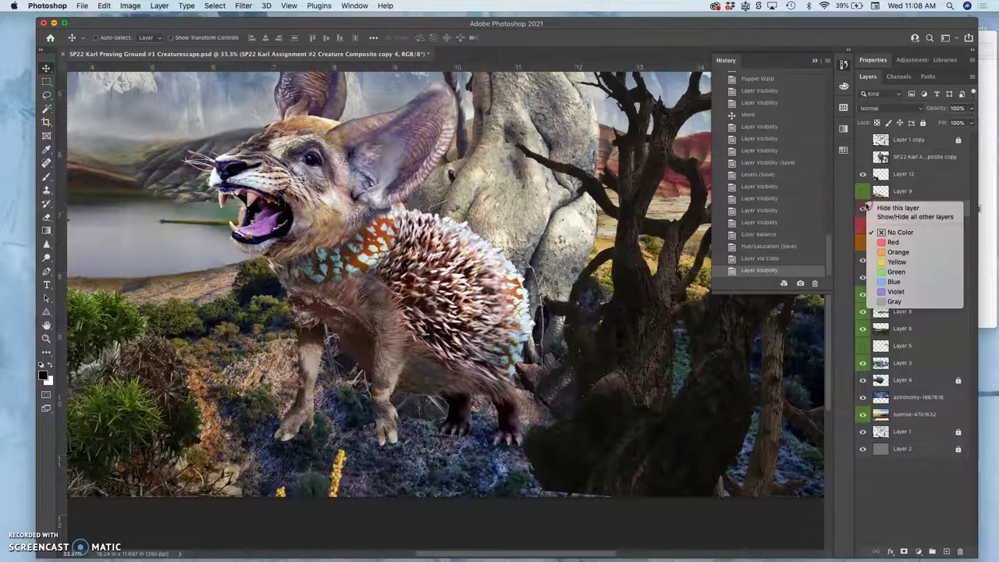
pyautogui.click(888, 282)
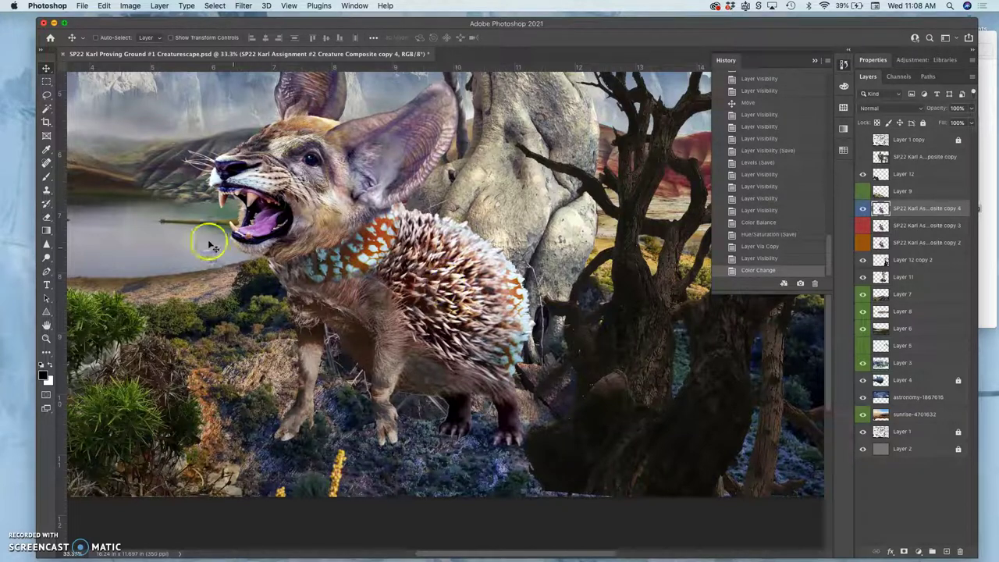
pyautogui.click(47, 258)
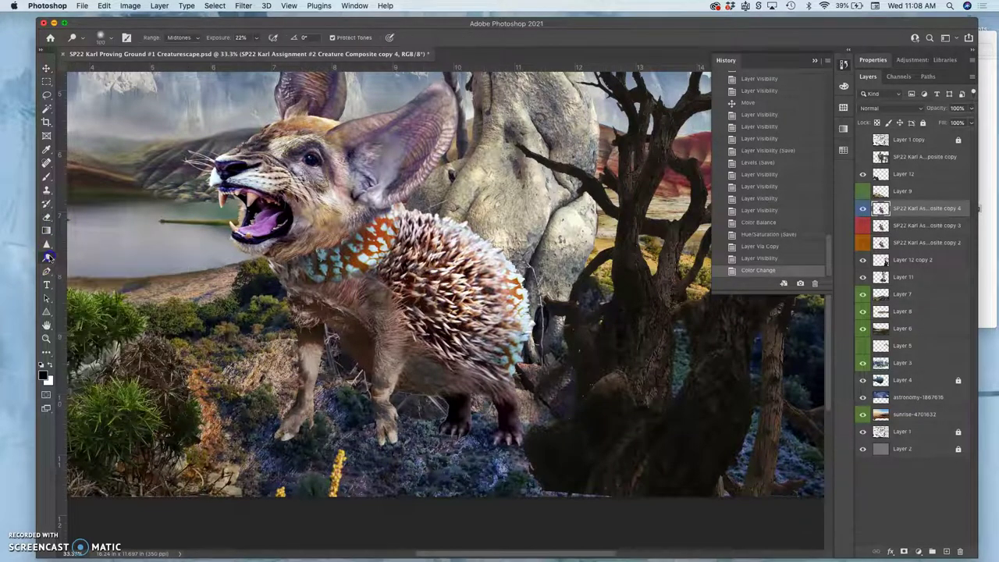
pyautogui.click(81, 266)
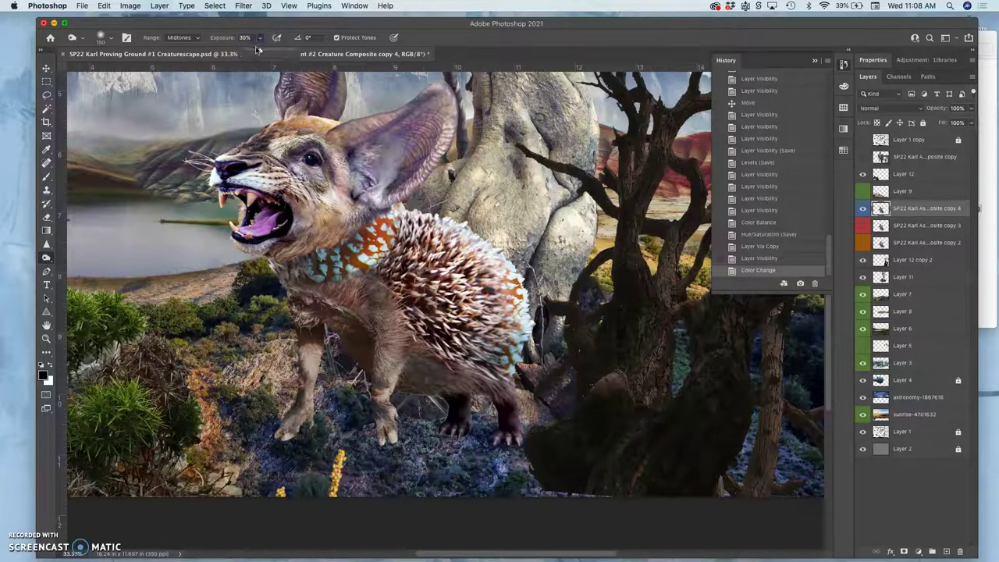
# - Set the Burn brush size to about 175 px
pyautogui.click(114, 42)
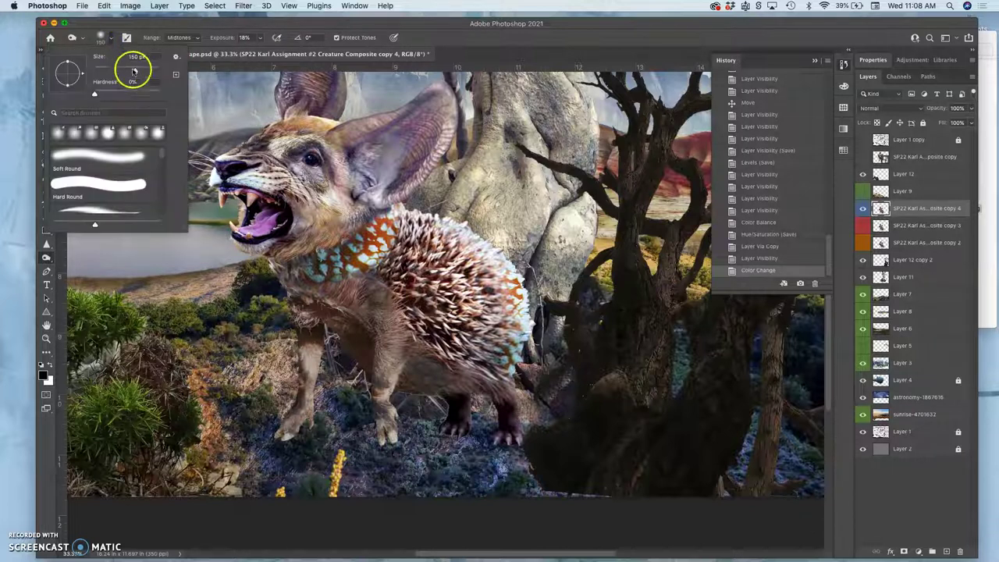
pyautogui.moveTo(133, 65); pyautogui.dragTo(144, 71)
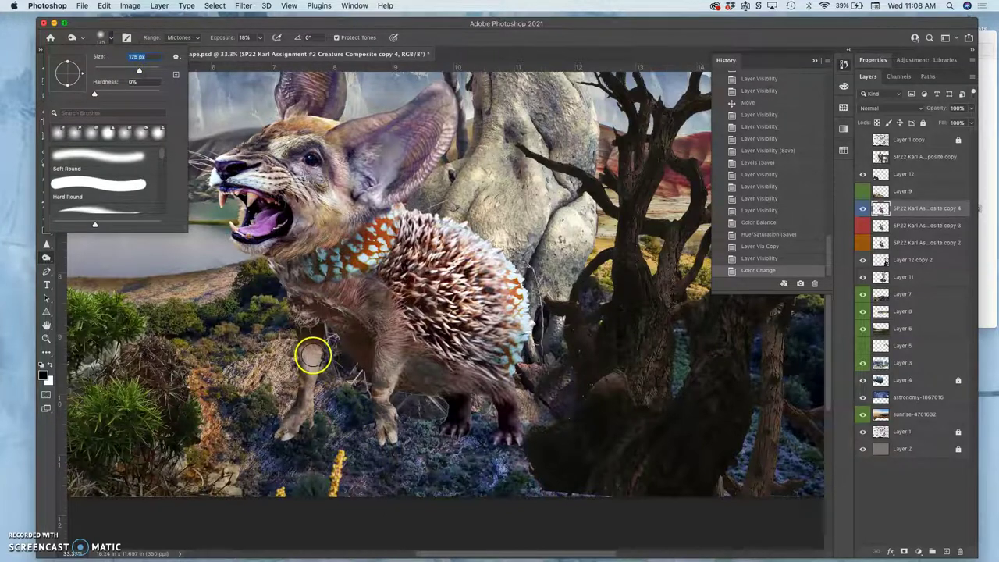
pyautogui.press('Return')
# - Burn the creature's front leg and foot, then stroke from the hind foot up to the front leg
pyautogui.click(310, 363)
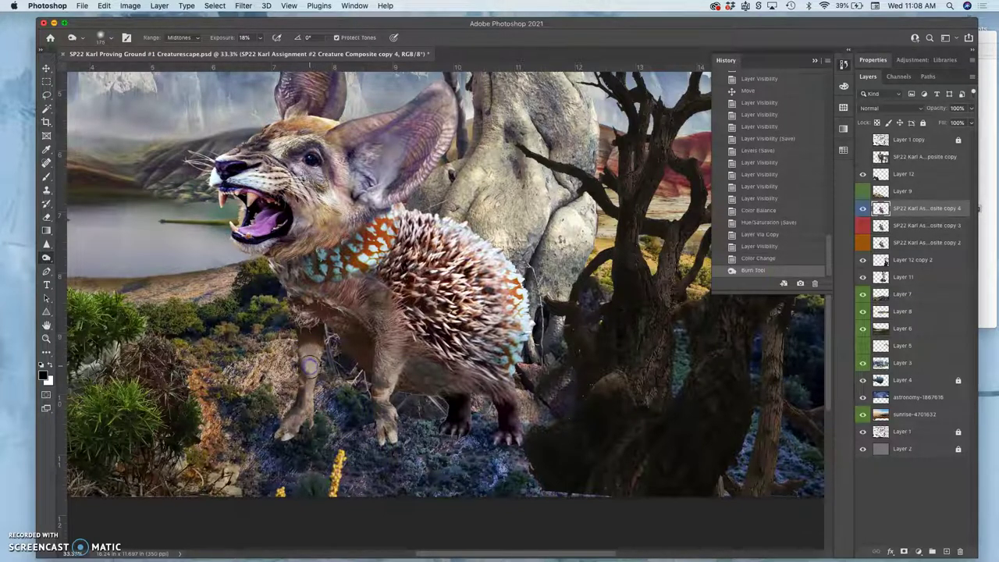
pyautogui.click(310, 367)
pyautogui.click(310, 368)
pyautogui.click(310, 368)
pyautogui.click(310, 360)
pyautogui.click(310, 360)
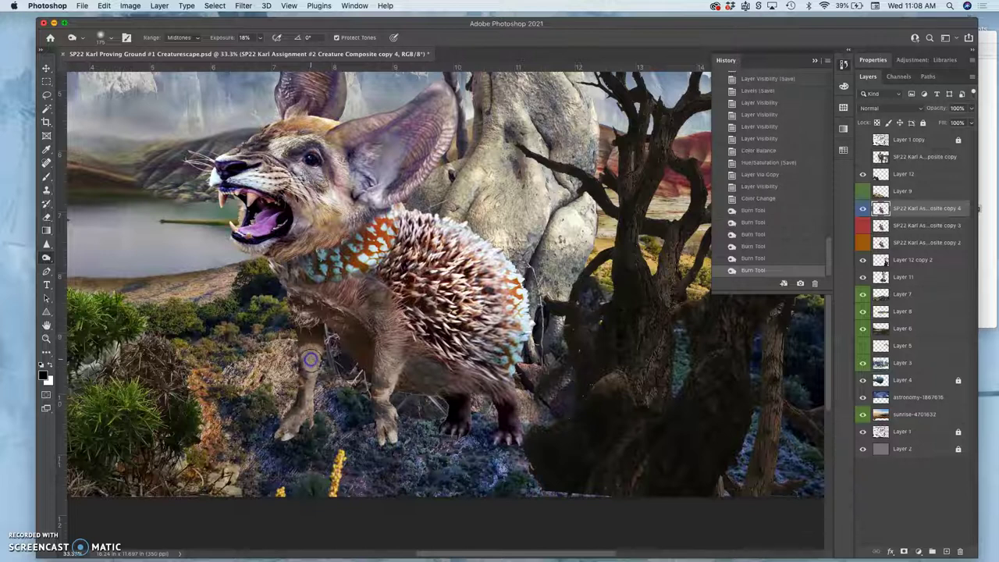
pyautogui.click(311, 371)
pyautogui.click(311, 372)
pyautogui.click(312, 372)
pyautogui.click(317, 350)
pyautogui.click(316, 350)
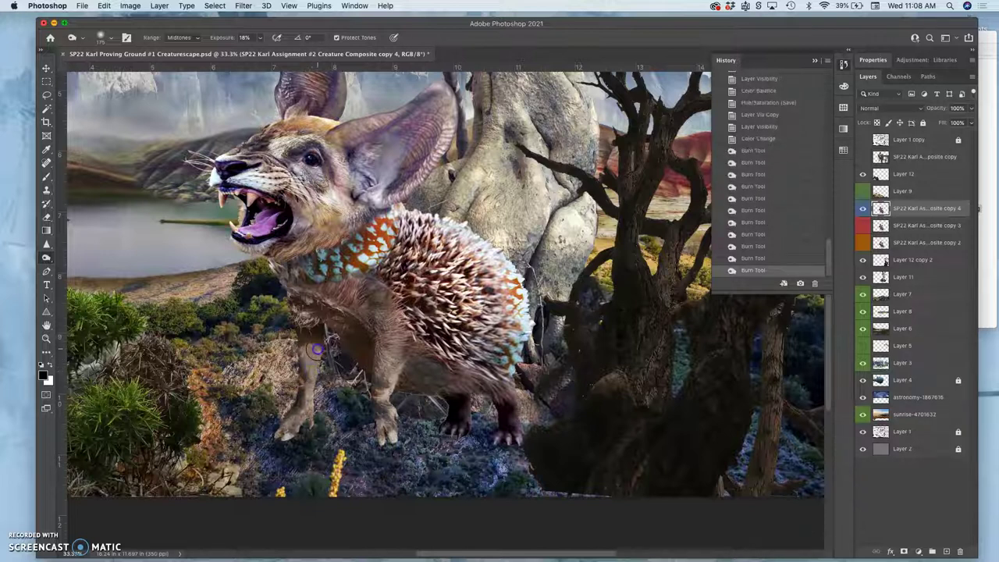
pyautogui.click(315, 359)
pyautogui.click(312, 357)
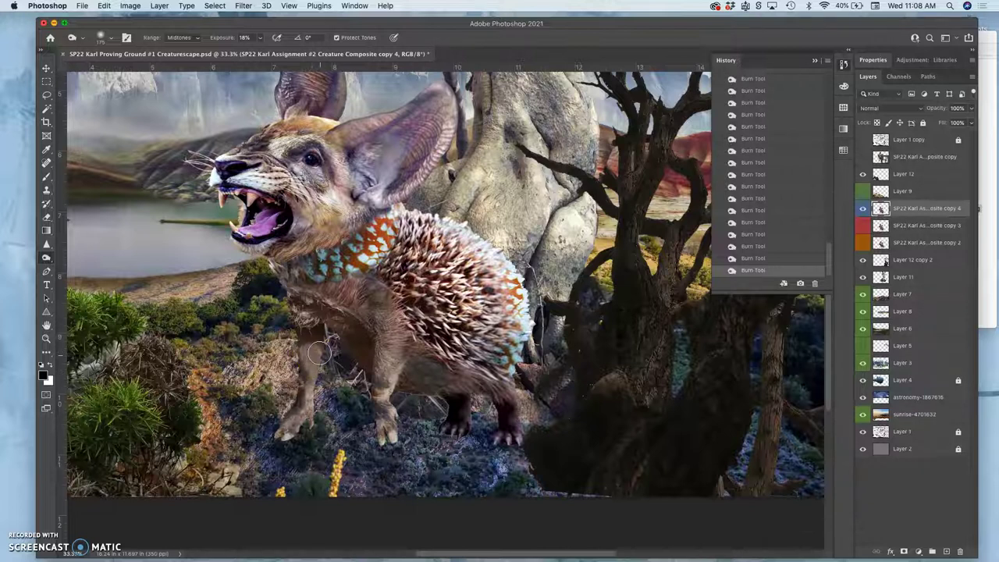
pyautogui.click(313, 383)
pyautogui.click(302, 420)
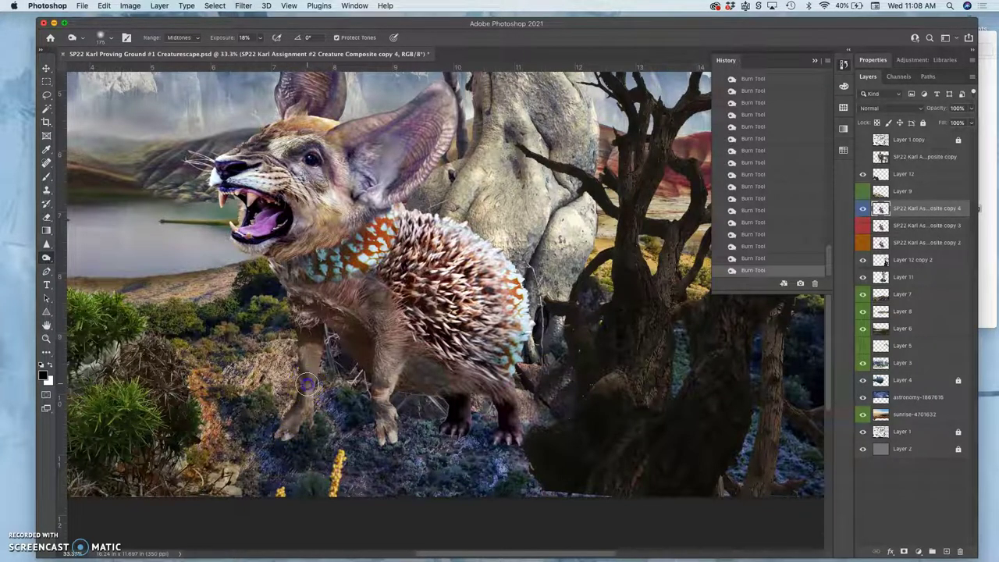
pyautogui.click(388, 446)
pyautogui.moveTo(389, 437)
pyautogui.mouseDown()
pyautogui.moveTo(394, 387)
pyautogui.moveTo(415, 368)
pyautogui.mouseUp()
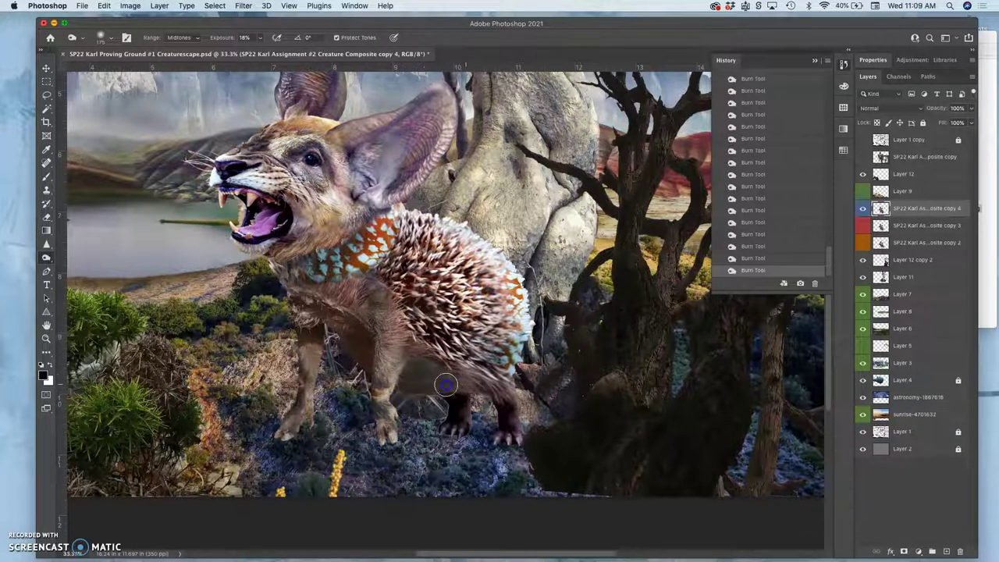
pyautogui.moveTo(459, 393)
pyautogui.mouseDown()
pyautogui.moveTo(391, 390)
pyautogui.moveTo(374, 360)
pyautogui.moveTo(346, 347)
pyautogui.moveTo(360, 368)
pyautogui.moveTo(309, 318)
pyautogui.mouseUp()
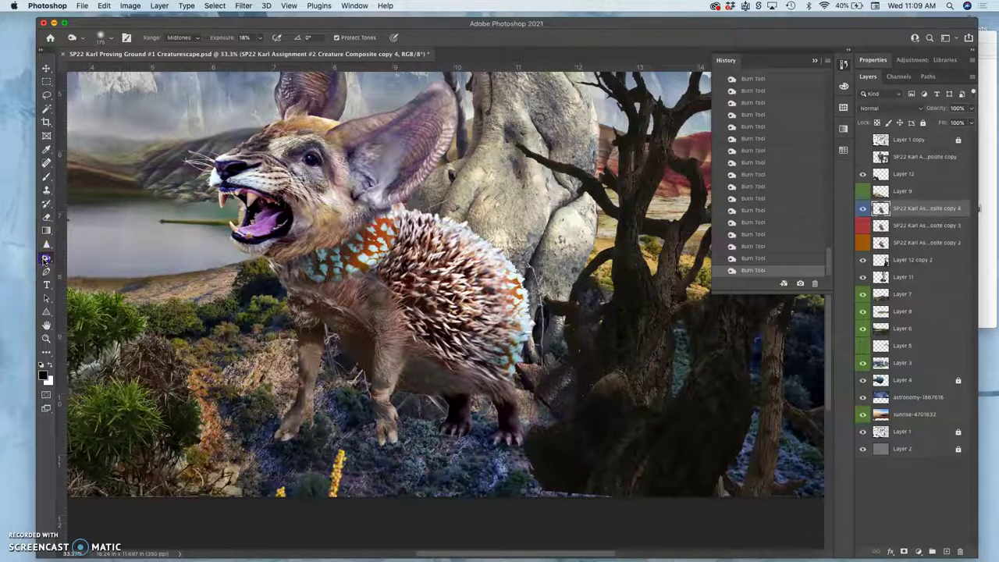
# - Saturate the creature's belly with the Sponge Tool, then undo the strokes
pyautogui.rightClick(45, 258)
pyautogui.click(82, 282)
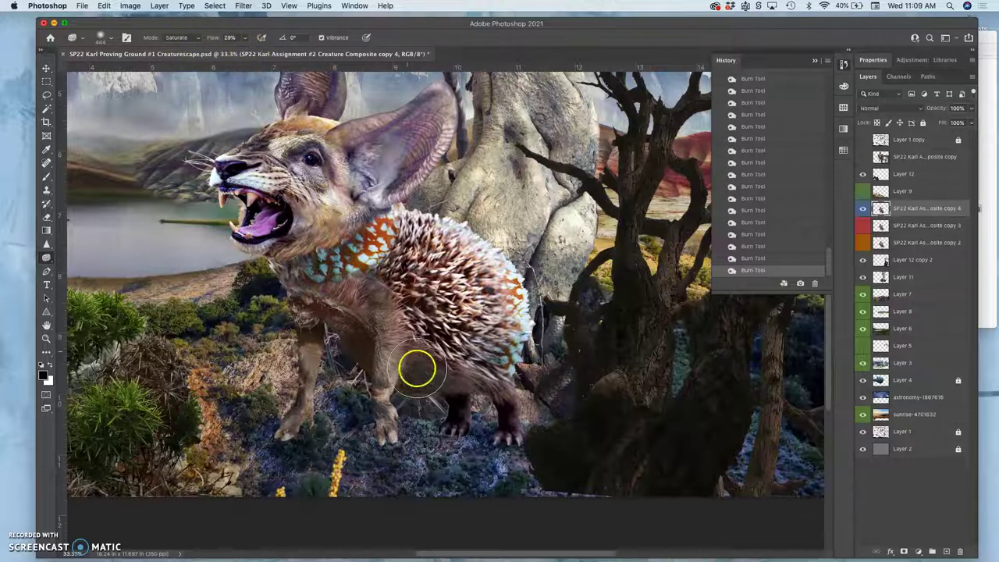
pyautogui.moveTo(417, 370)
pyautogui.mouseDown()
pyautogui.moveTo(429, 401)
pyautogui.moveTo(433, 381)
pyautogui.moveTo(474, 443)
pyautogui.moveTo(441, 451)
pyautogui.mouseUp()
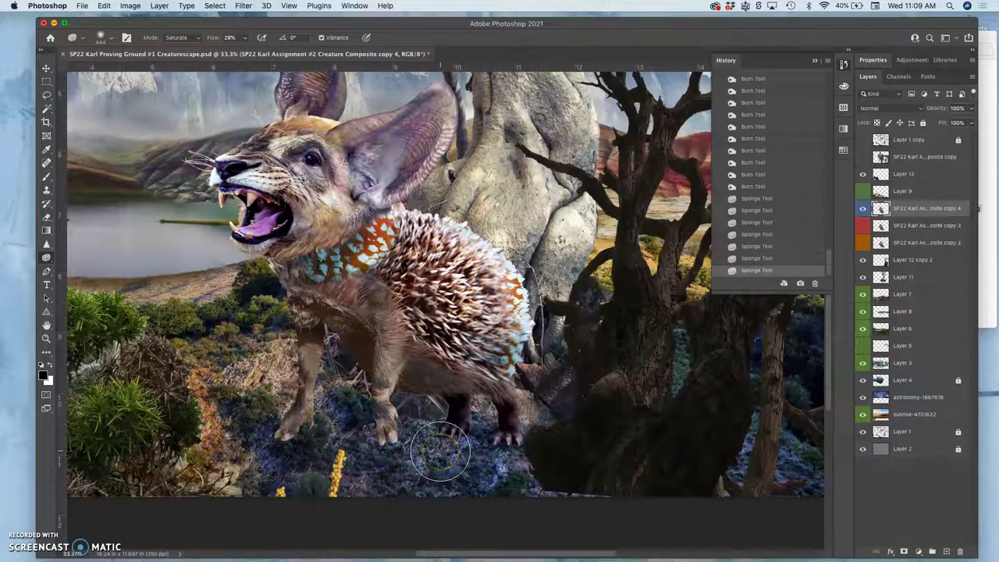
pyautogui.press('super+z')
pyautogui.press('super+z')
pyautogui.press('super+z')
pyautogui.press('super+z')
pyautogui.press('super+z')
pyautogui.press('super+z')
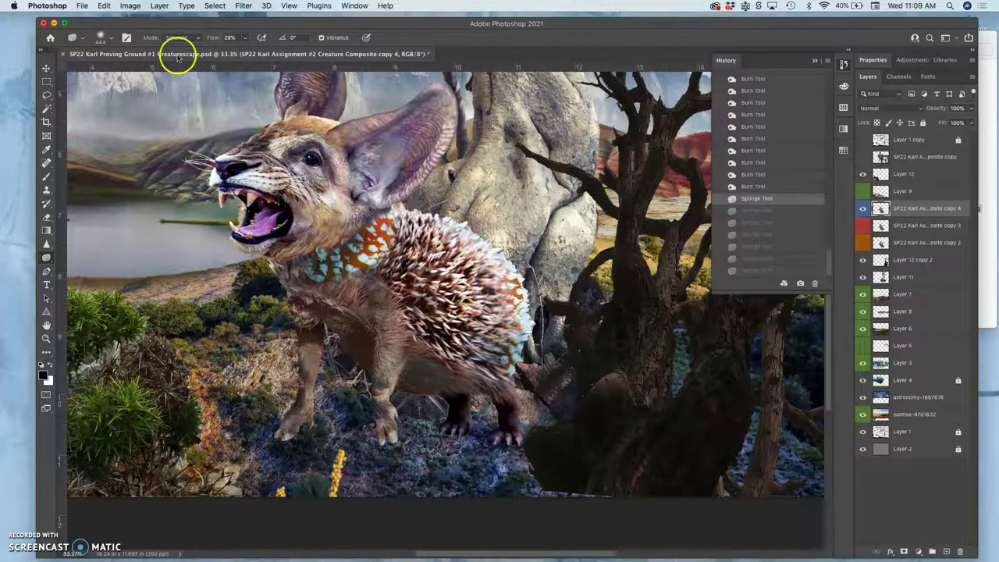
# - Set the Sponge brush to 150 px and saturate the belly again with one stroke
pyautogui.click(105, 37)
pyautogui.click(134, 70)
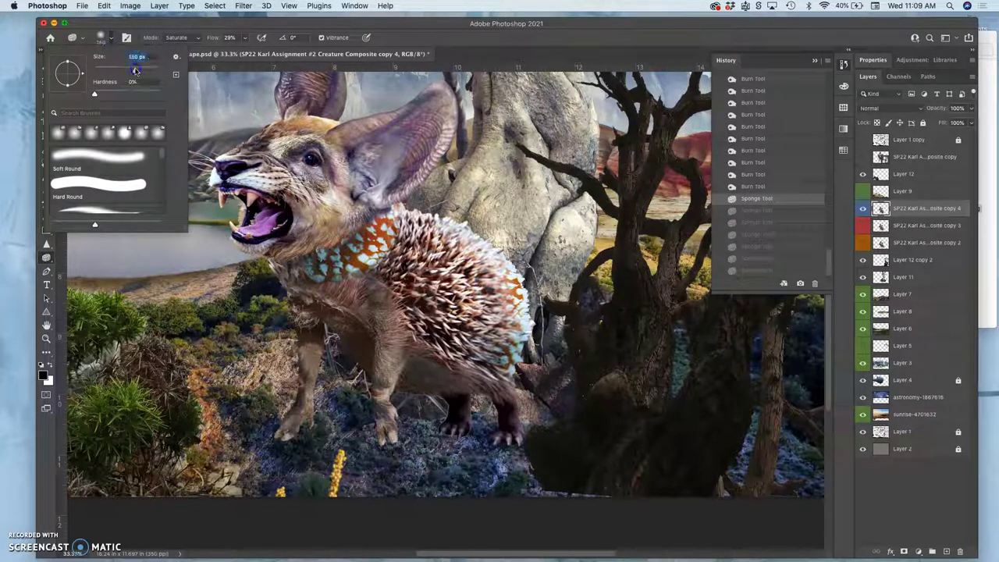
pyautogui.click(441, 380)
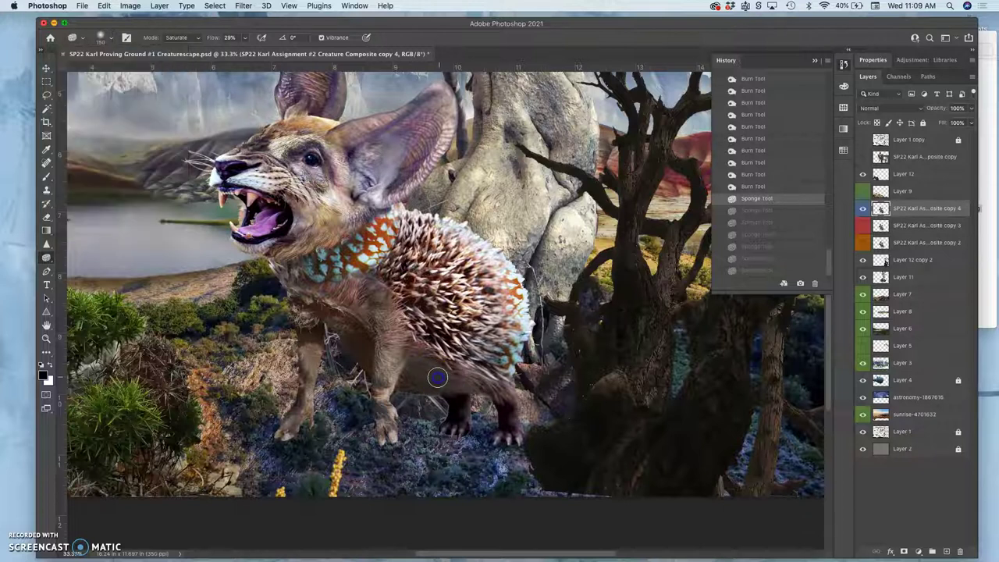
pyautogui.moveTo(425, 366); pyautogui.dragTo(416, 366)
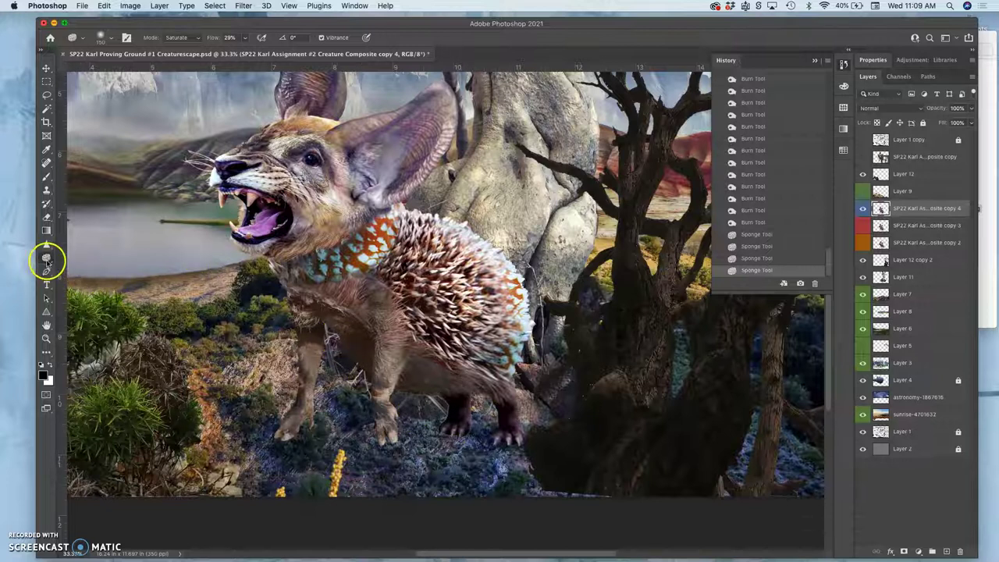
# - Burn the creature's belly in the Shadows range at 5% exposure, then select the Dodge Tool at Midtones, 22%
pyautogui.rightClick(46, 258)
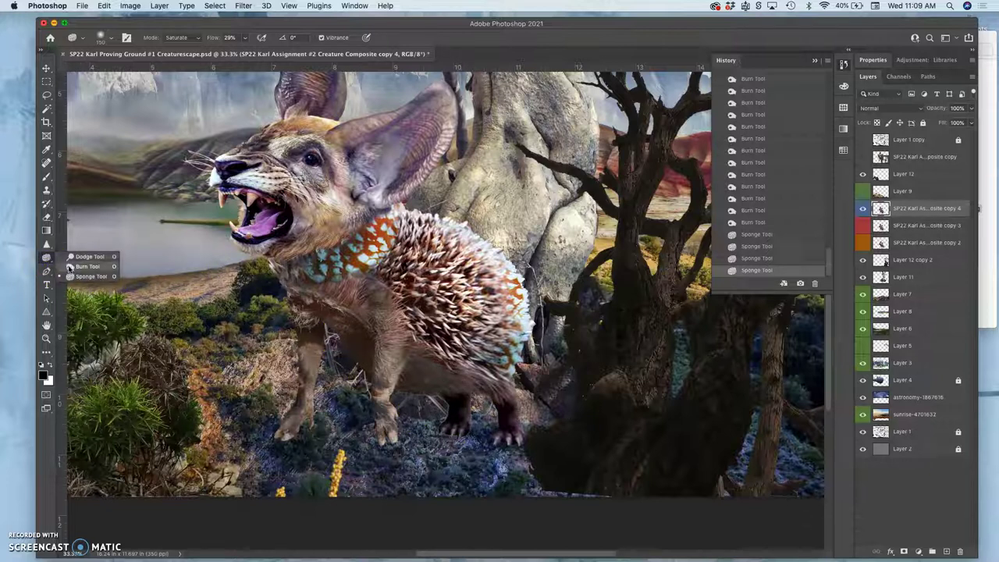
pyautogui.click(70, 266)
pyautogui.click(196, 39)
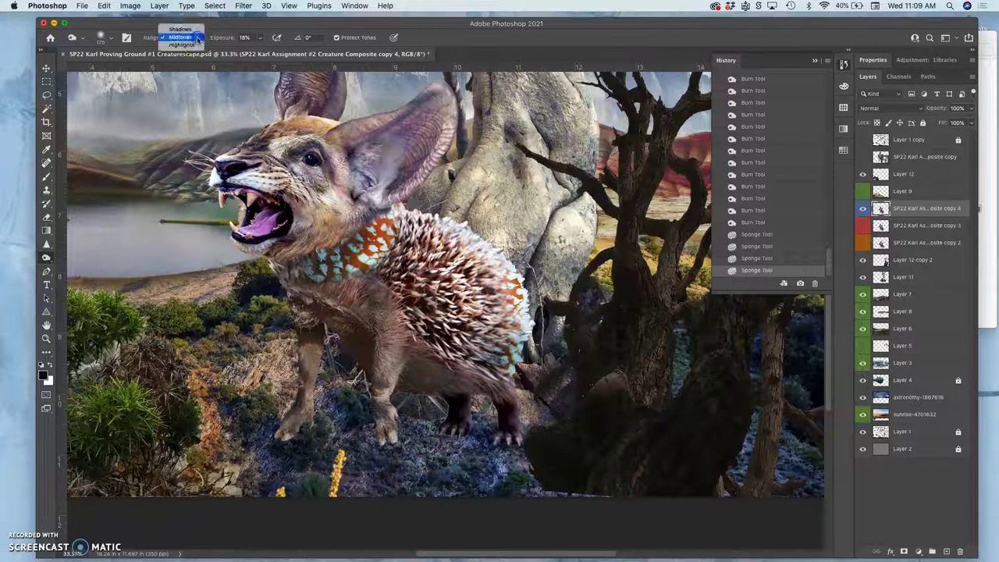
pyautogui.click(181, 29)
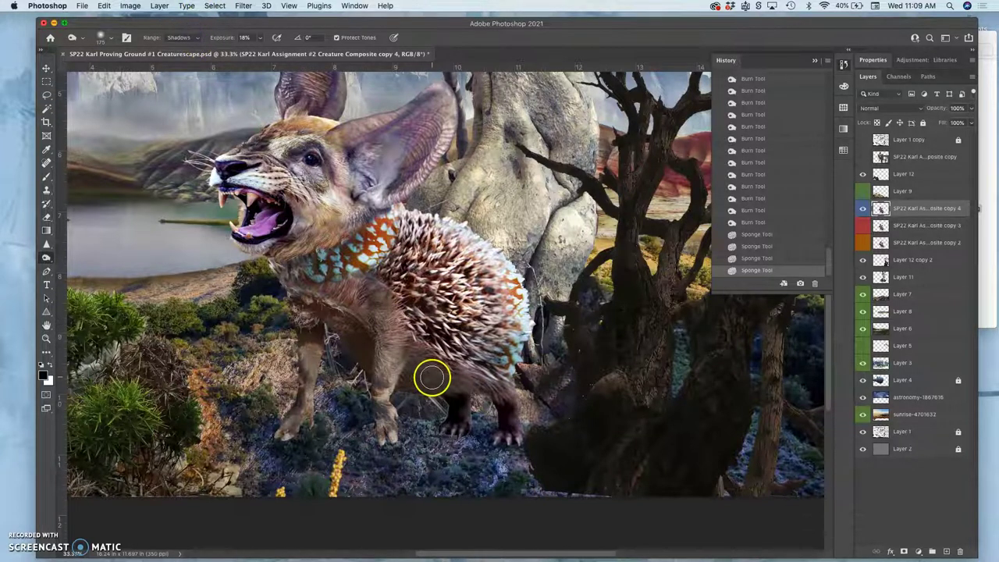
pyautogui.press('super+z')
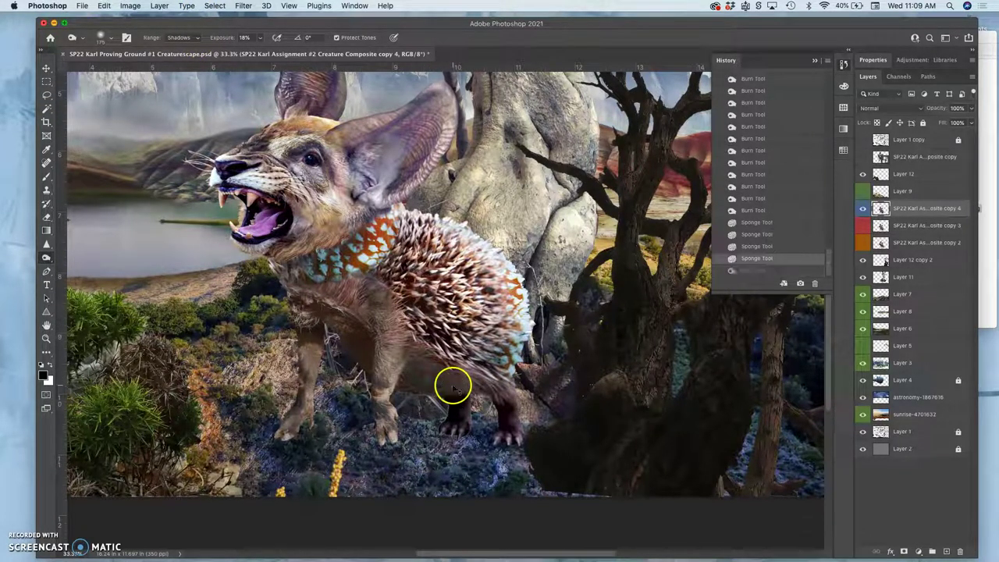
pyautogui.click(260, 41)
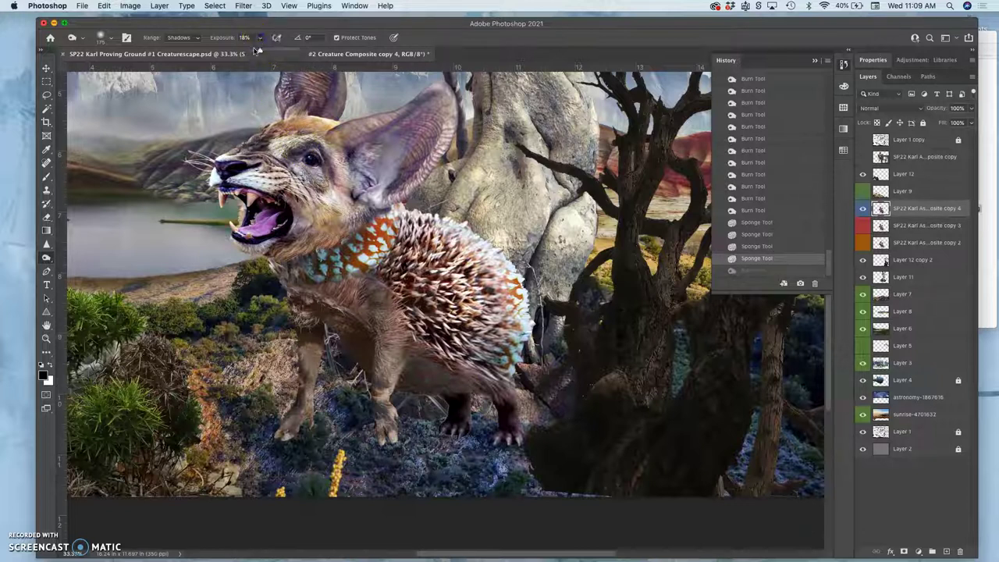
pyautogui.moveTo(254, 52); pyautogui.dragTo(251, 52)
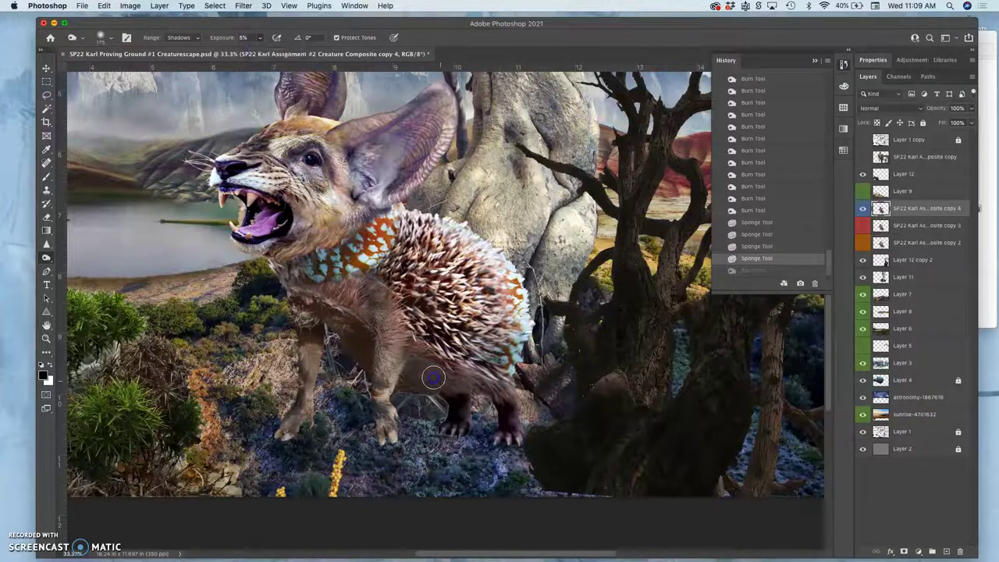
pyautogui.moveTo(436, 374)
pyautogui.mouseDown()
pyautogui.moveTo(452, 381)
pyautogui.moveTo(435, 374)
pyautogui.moveTo(492, 442)
pyautogui.moveTo(458, 371)
pyautogui.mouseUp()
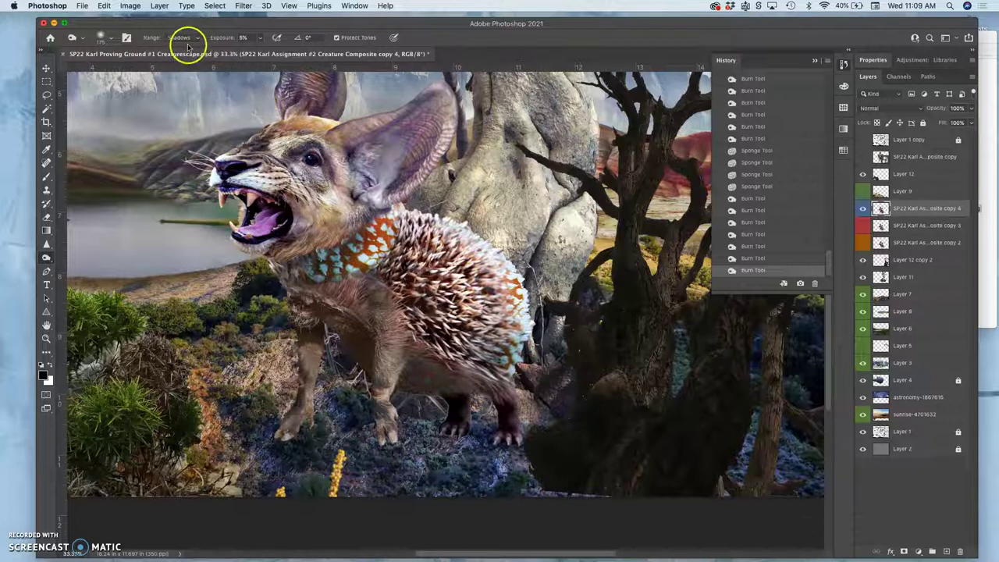
pyautogui.moveTo(47, 258); pyautogui.dragTo(74, 258)
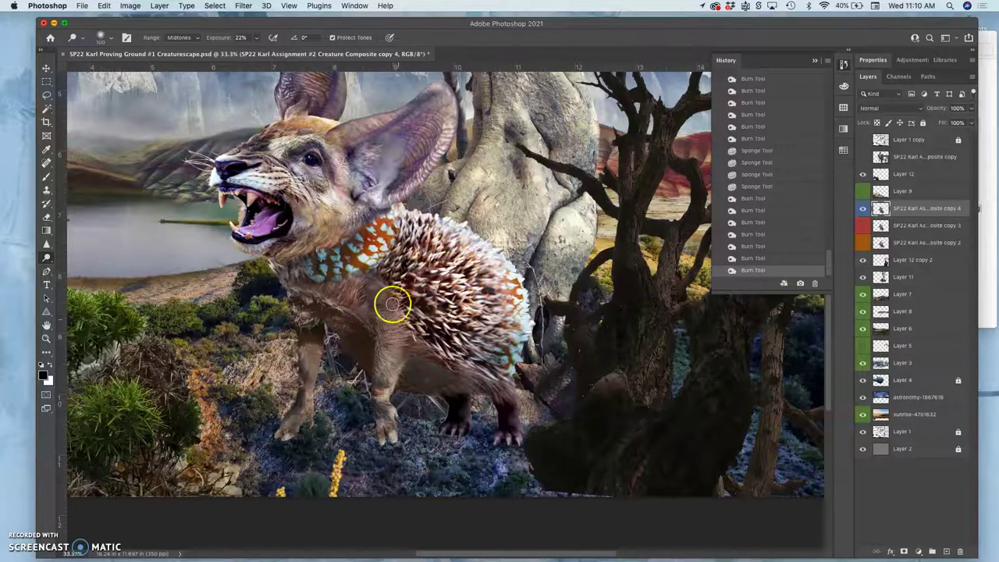
# - Confirm the 100 px soft brush and dodge the creature's chest, forehead and muzzle
pyautogui.click(110, 39)
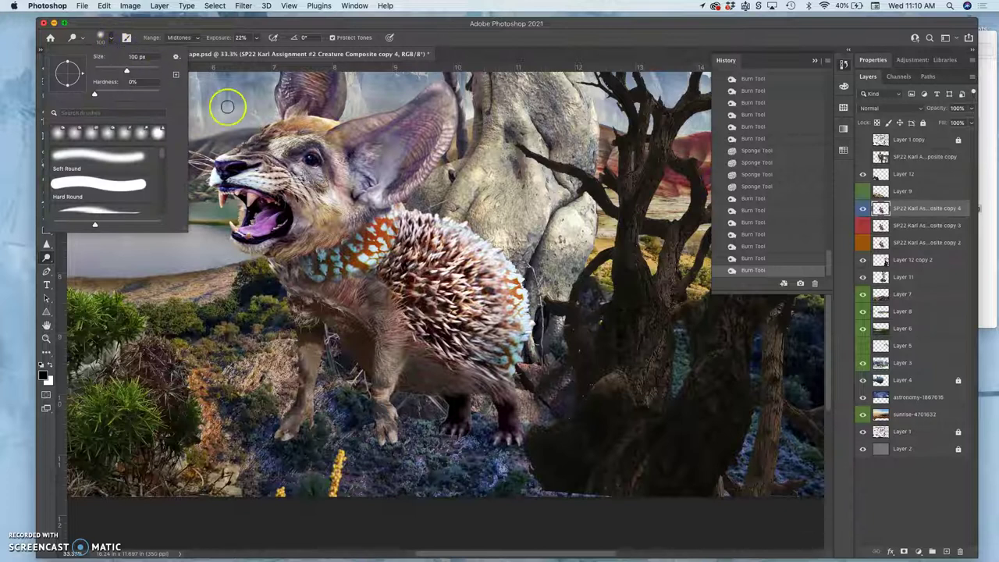
pyautogui.click(378, 299)
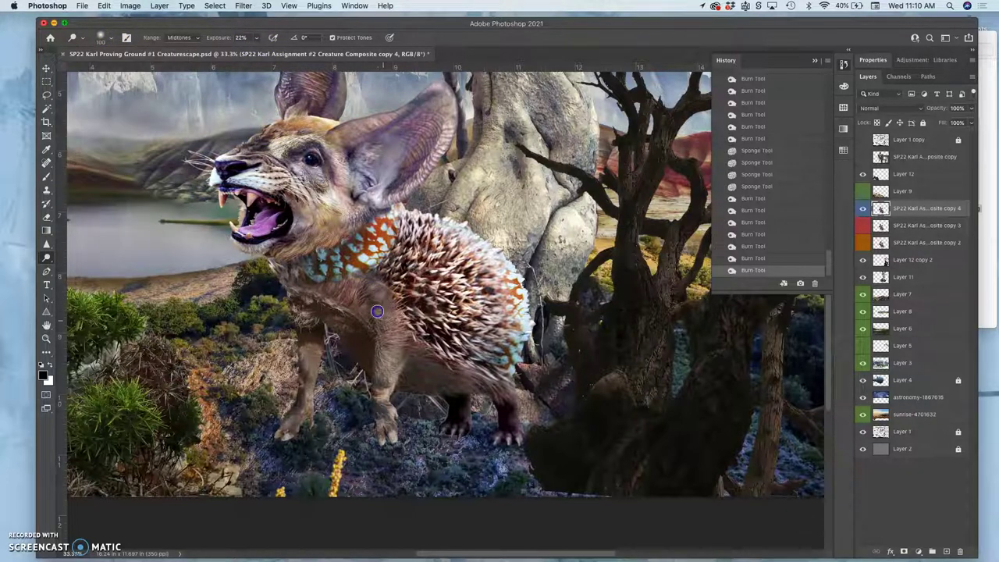
pyautogui.moveTo(363, 283); pyautogui.dragTo(366, 276)
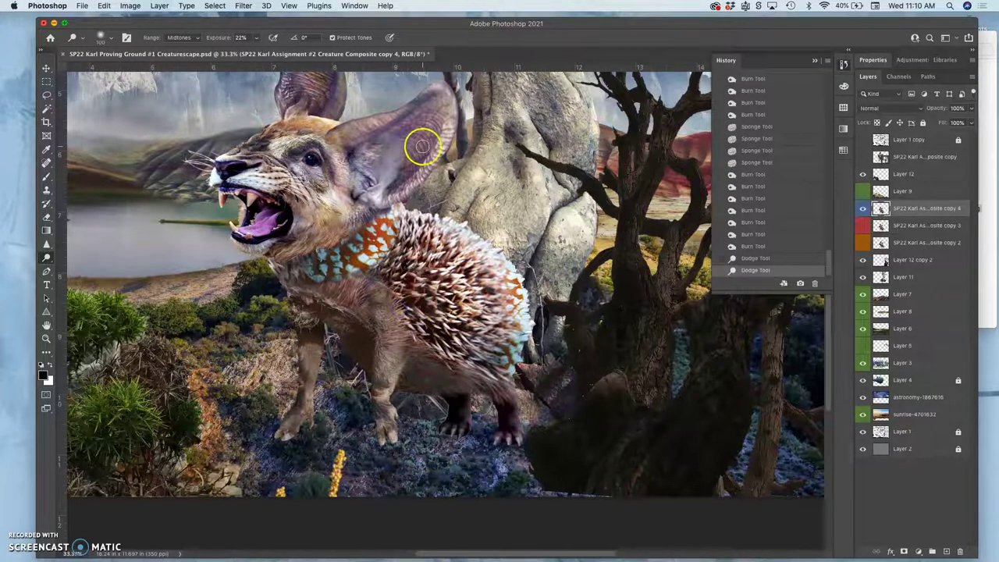
pyautogui.moveTo(424, 146)
pyautogui.mouseDown()
pyautogui.moveTo(261, 143)
pyautogui.moveTo(325, 183)
pyautogui.moveTo(290, 167)
pyautogui.moveTo(297, 145)
pyautogui.moveTo(309, 158)
pyautogui.mouseUp()
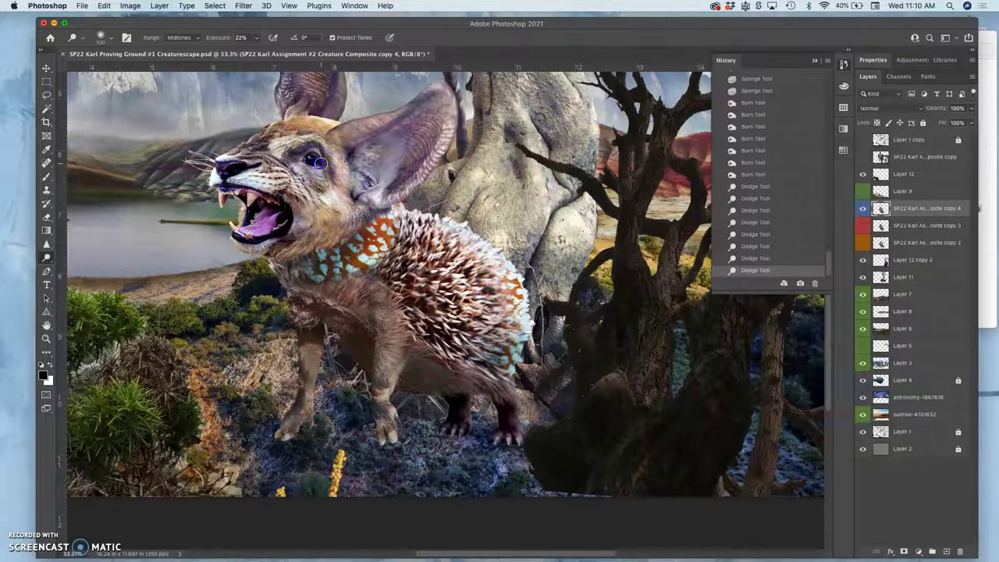
pyautogui.moveTo(346, 230)
pyautogui.mouseDown()
pyautogui.moveTo(330, 216)
pyautogui.moveTo(260, 215)
pyautogui.moveTo(252, 199)
pyautogui.moveTo(272, 204)
pyautogui.moveTo(221, 196)
pyautogui.mouseUp()
# - Dodge around the creature's open mouth, then pan across the canvas to inspect the composite
pyautogui.moveTo(256, 228)
pyautogui.mouseDown()
pyautogui.moveTo(274, 250)
pyautogui.moveTo(241, 193)
pyautogui.moveTo(274, 216)
pyautogui.mouseUp()
pyautogui.scroll(5, 285, 221)
pyautogui.scroll(3, 285, 221)
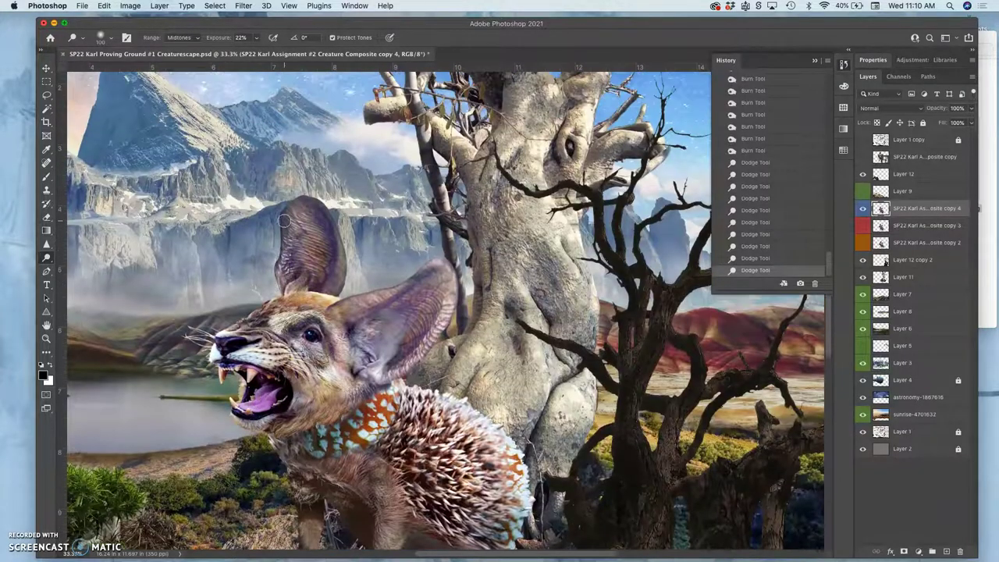
pyautogui.hscroll(-5, 285, 221)
pyautogui.hscroll(10, 524, 195)
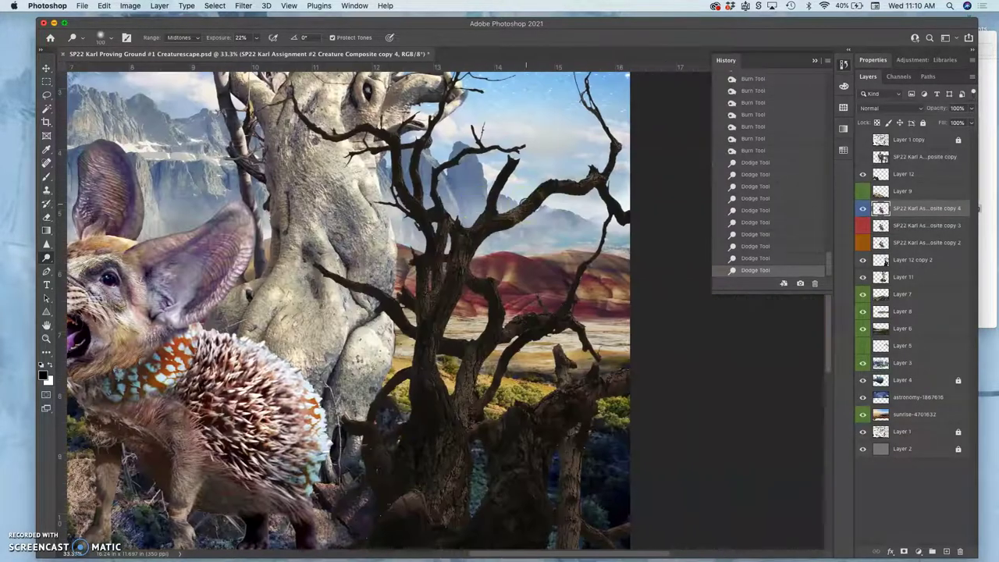
pyautogui.scroll(5, 526, 202)
pyautogui.hscroll(-4, 526, 201)
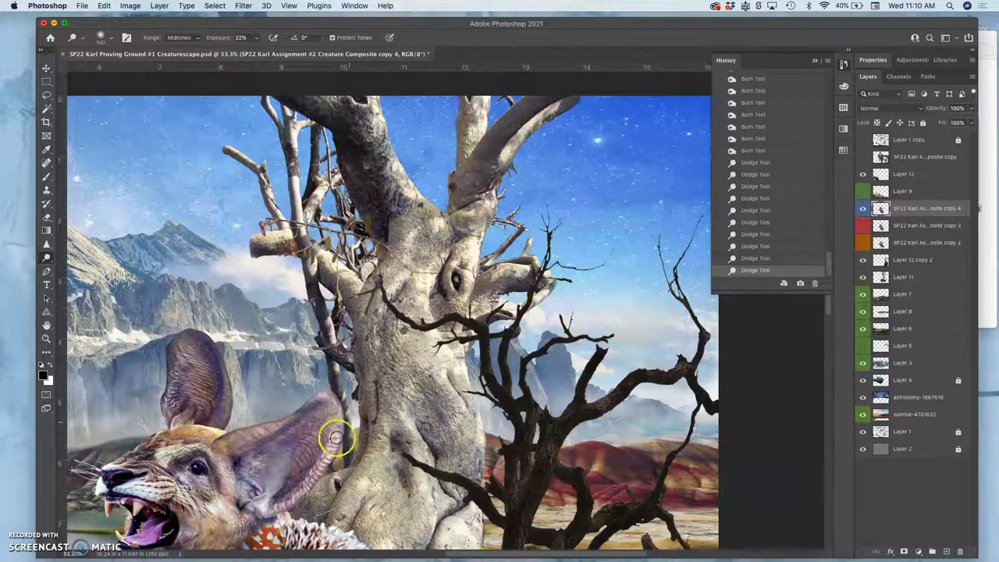
pyautogui.scroll(-5, 324, 385)
pyautogui.hscroll(2, 325, 385)
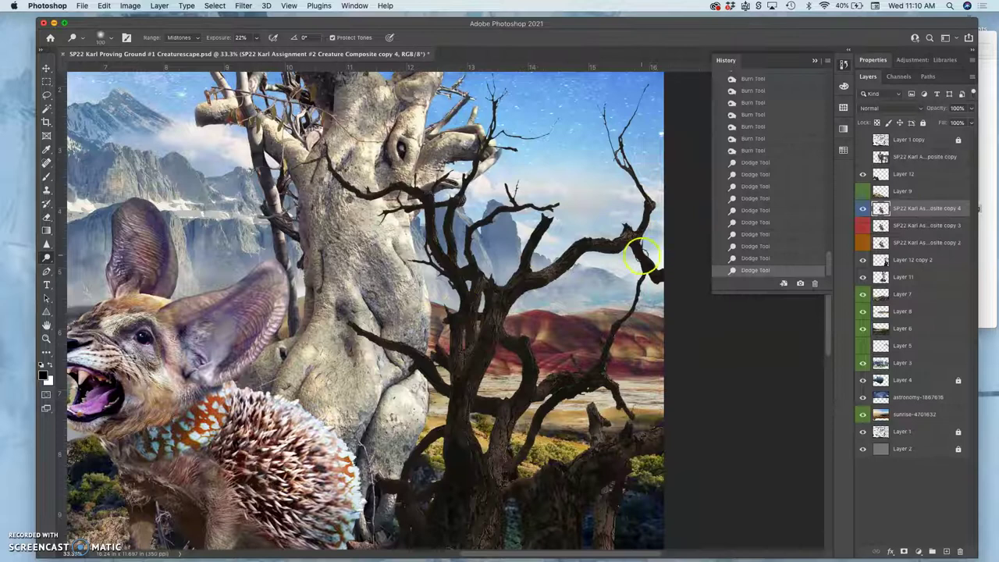
pyautogui.hscroll(-10, 585, 245)
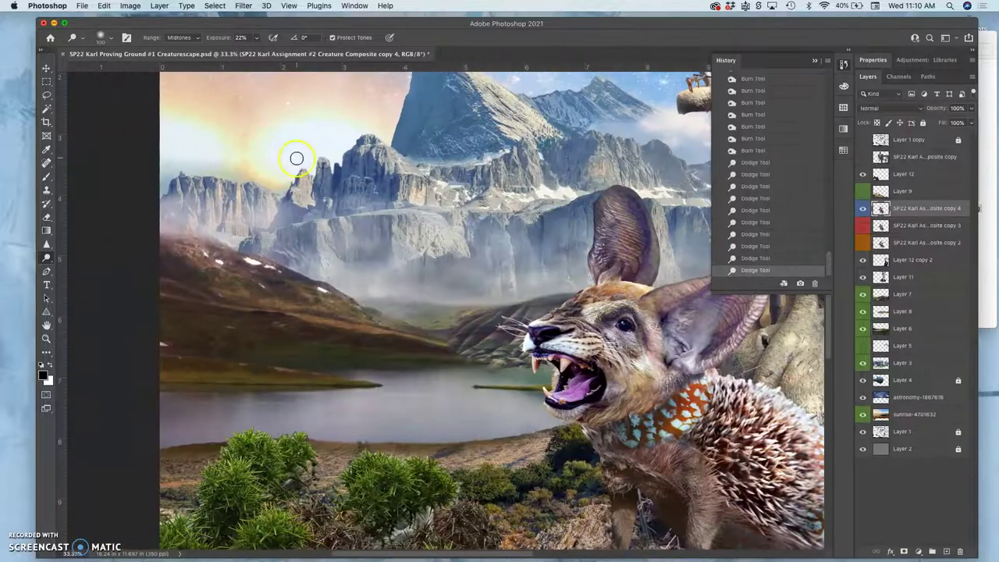
pyautogui.hscroll(12, 286, 164)
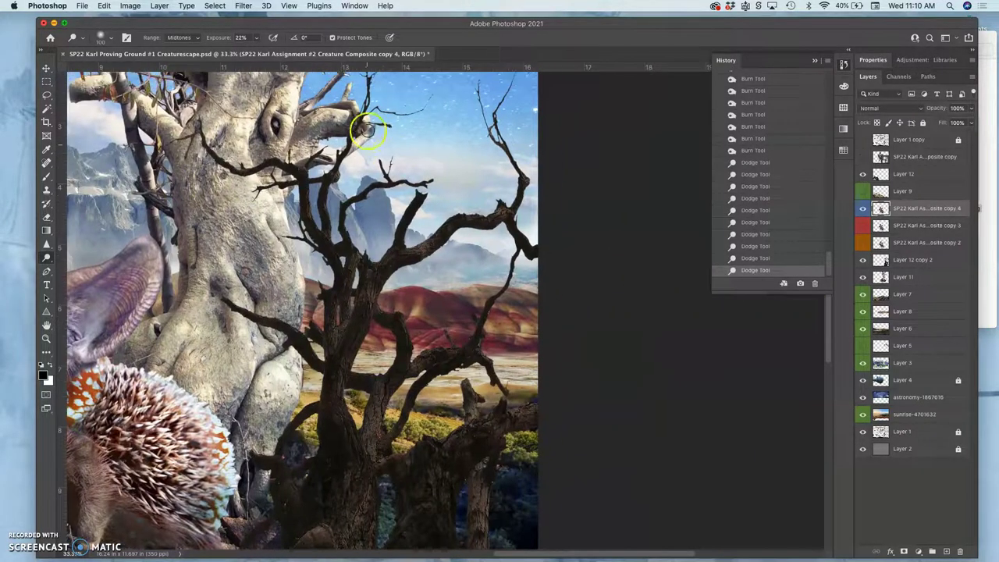
pyautogui.hscroll(-8, 375, 254)
pyautogui.scroll(-2, 375, 254)
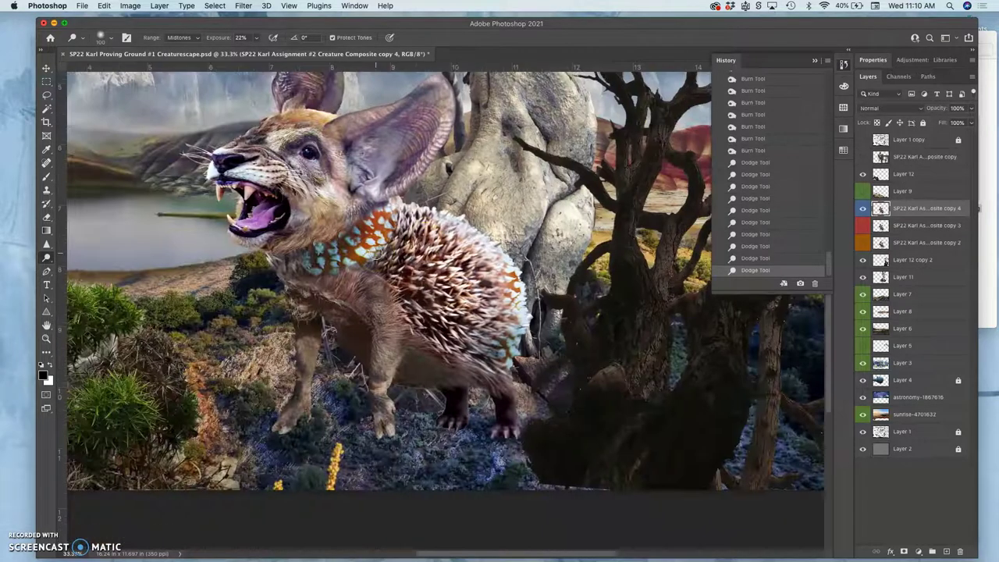
pyautogui.hscroll(-3, 375, 254)
pyautogui.scroll(1, 375, 253)
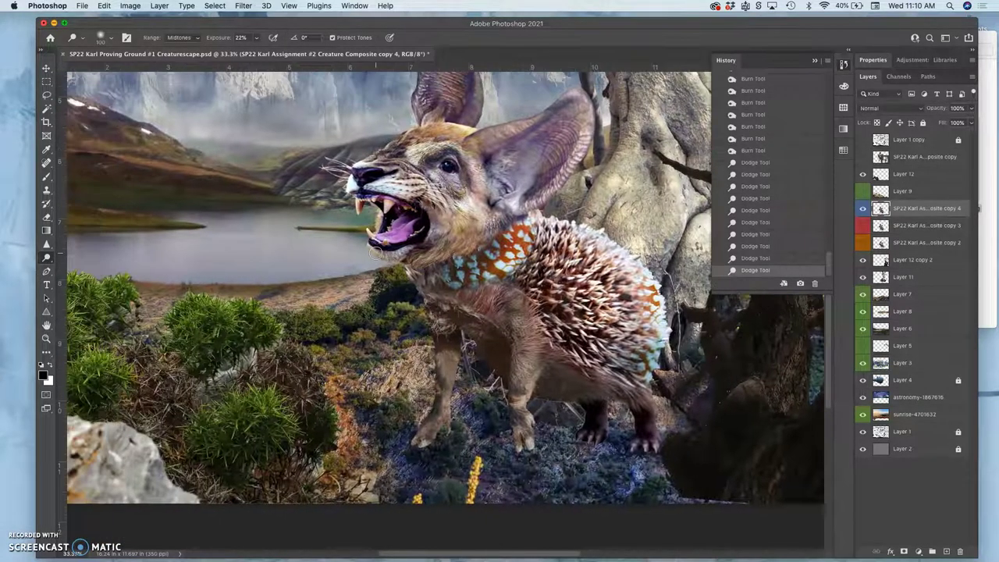
pyautogui.hscroll(-2, 376, 253)
pyautogui.scroll(6, 375, 256)
pyautogui.hscroll(-9, 376, 255)
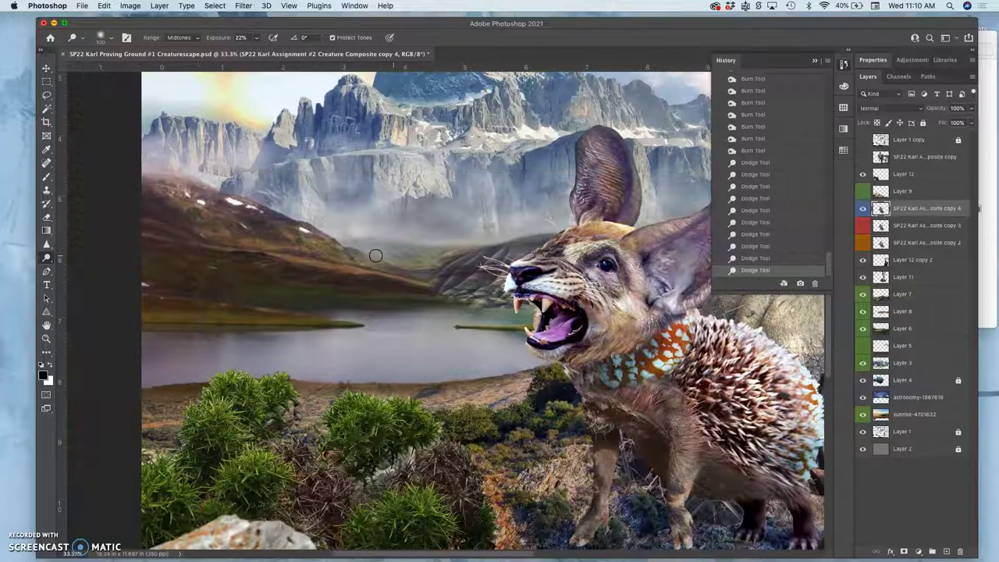
pyautogui.hscroll(7, 397, 164)
pyautogui.scroll(-1, 398, 164)
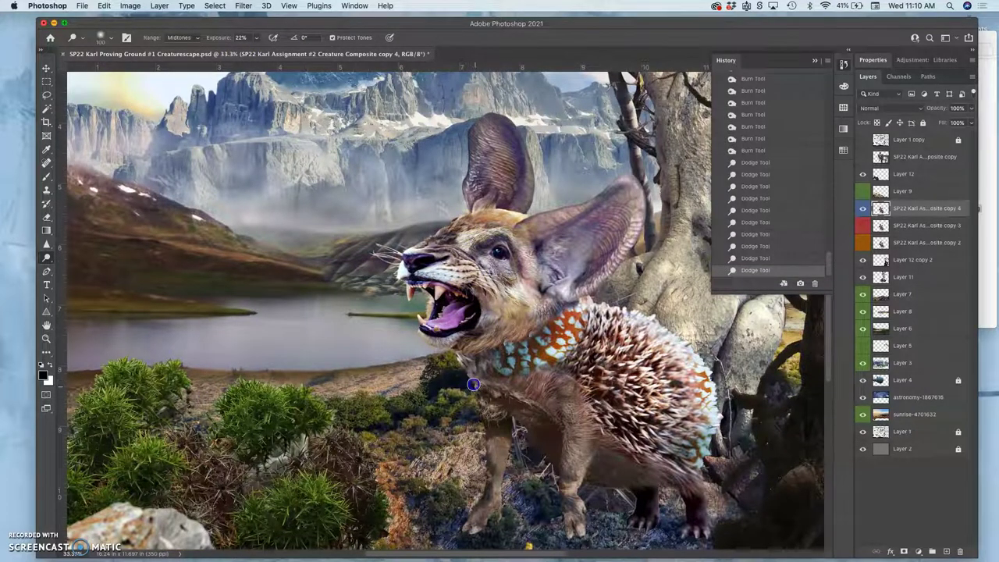
# - Dodge the creature's chest, under the jaw, upper lip and brow at Midtones 22%
pyautogui.moveTo(484, 415); pyautogui.dragTo(485, 420)
pyautogui.click(442, 350)
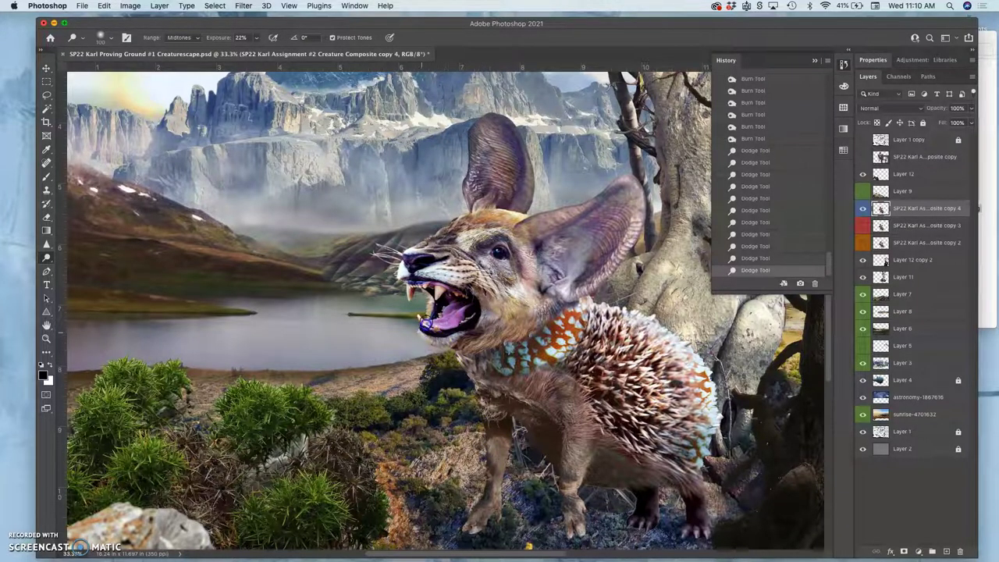
pyautogui.moveTo(427, 282); pyautogui.dragTo(412, 297)
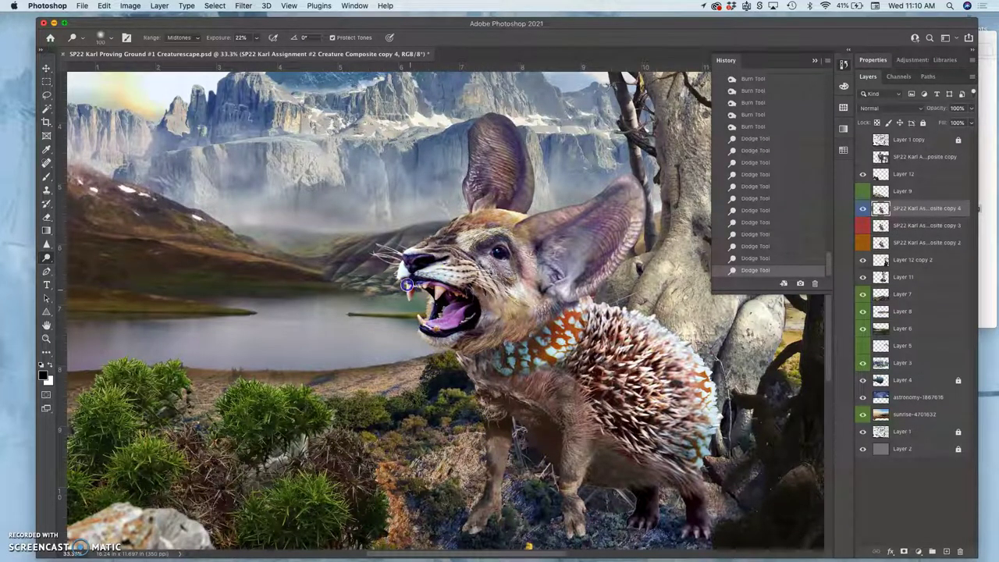
pyautogui.click(435, 234)
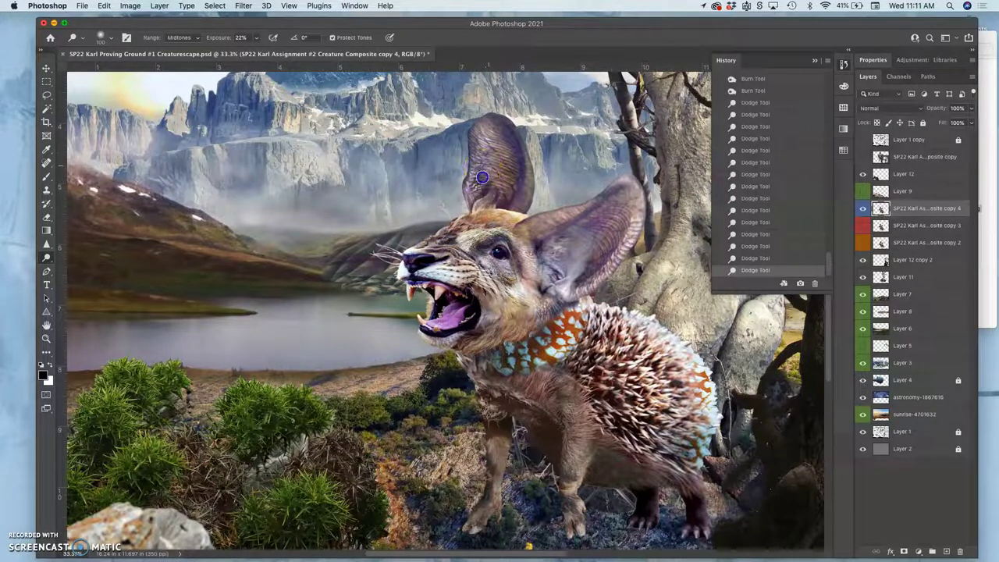
# - Dodge the raised back ear and across the front ear
pyautogui.scroll(2, 489, 227)
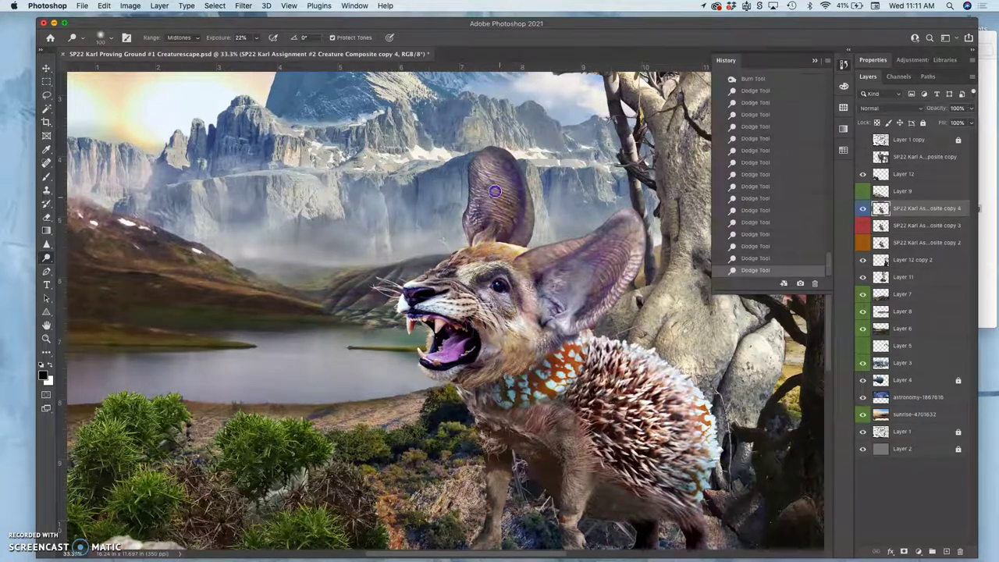
pyautogui.moveTo(488, 185); pyautogui.dragTo(500, 213)
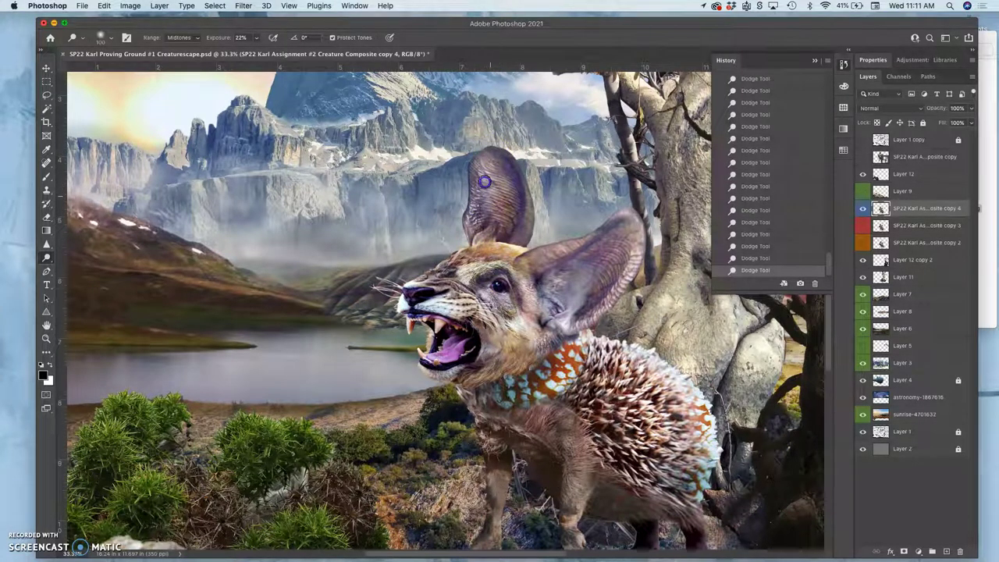
pyautogui.moveTo(515, 261)
pyautogui.mouseDown()
pyautogui.moveTo(523, 270)
pyautogui.moveTo(616, 251)
pyautogui.mouseUp()
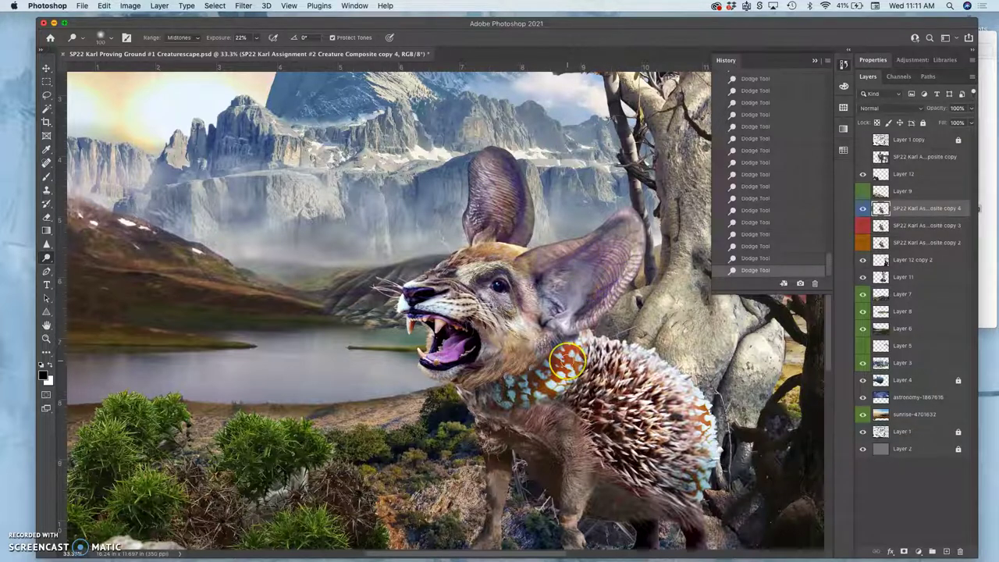
pyautogui.hscroll(3, 567, 361)
pyautogui.scroll(-1, 567, 361)
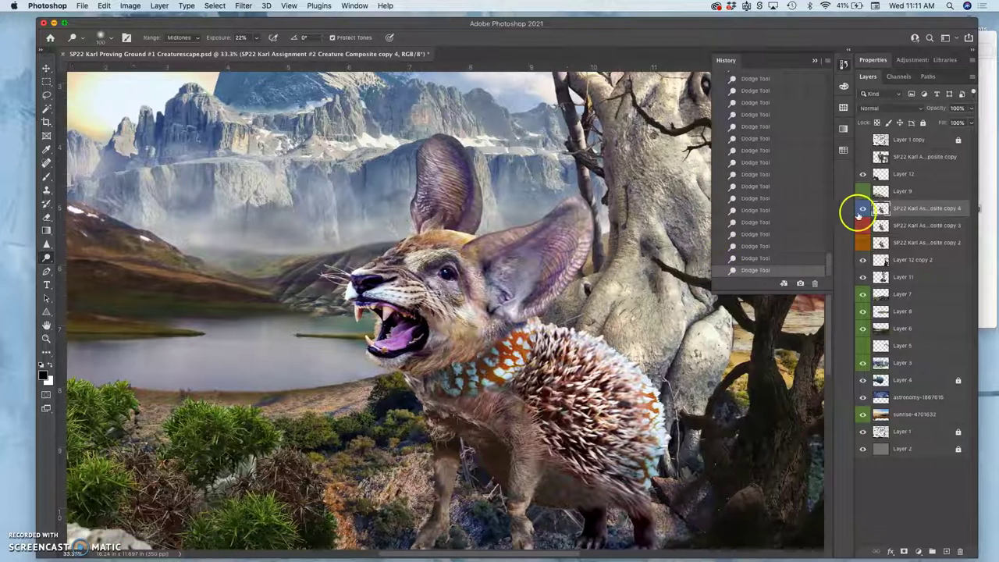
# - Toggle the copy 4 creature layer's visibility repeatedly to compare the edits
pyautogui.click(862, 215)
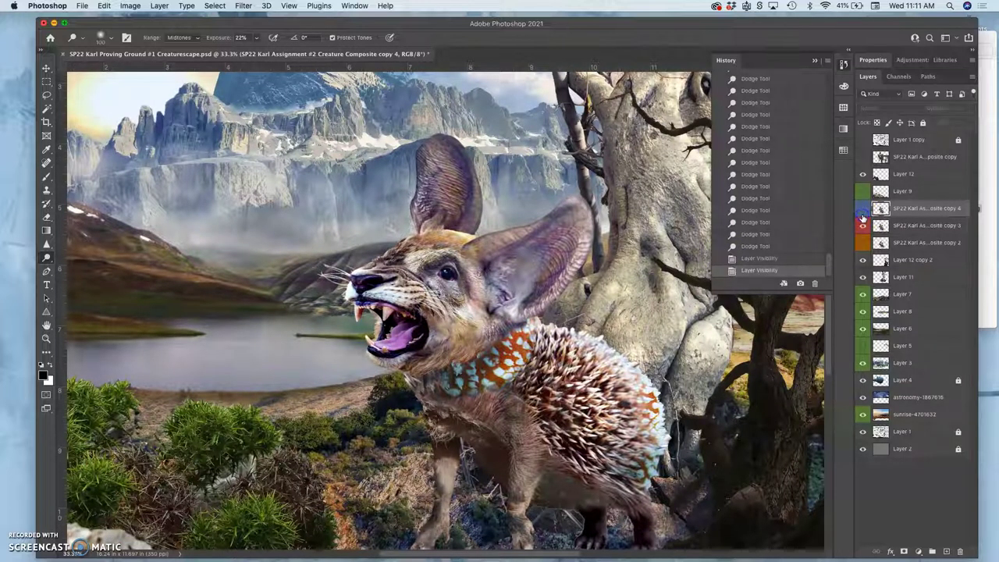
pyautogui.click(863, 216)
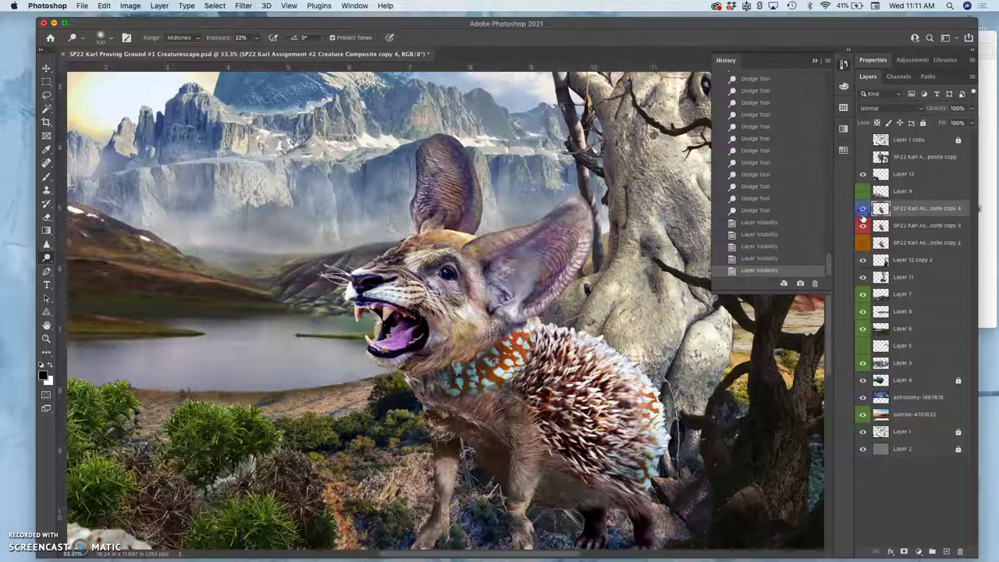
pyautogui.click(863, 217)
pyautogui.click(862, 216)
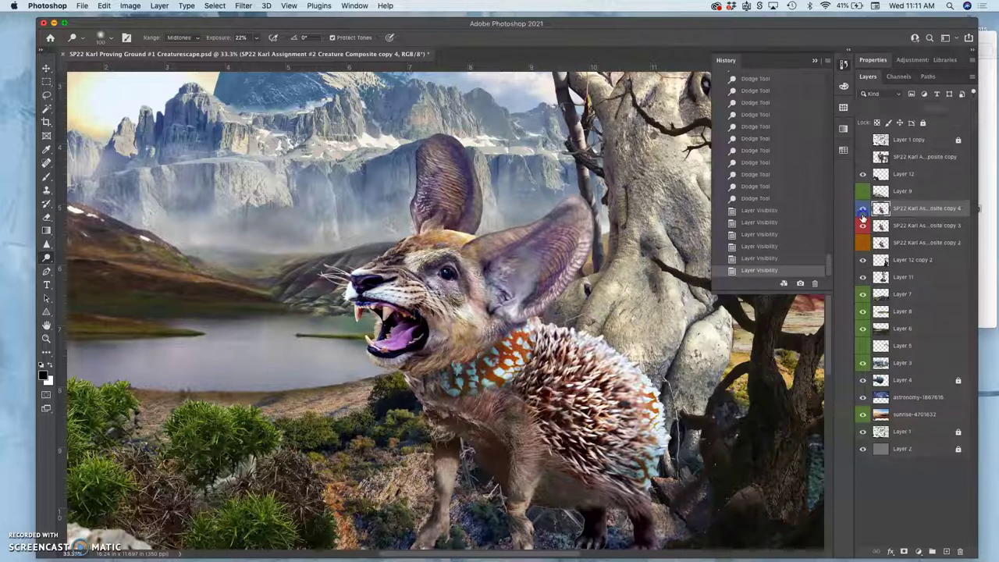
pyautogui.click(862, 216)
pyautogui.click(862, 216)
pyautogui.click(862, 216)
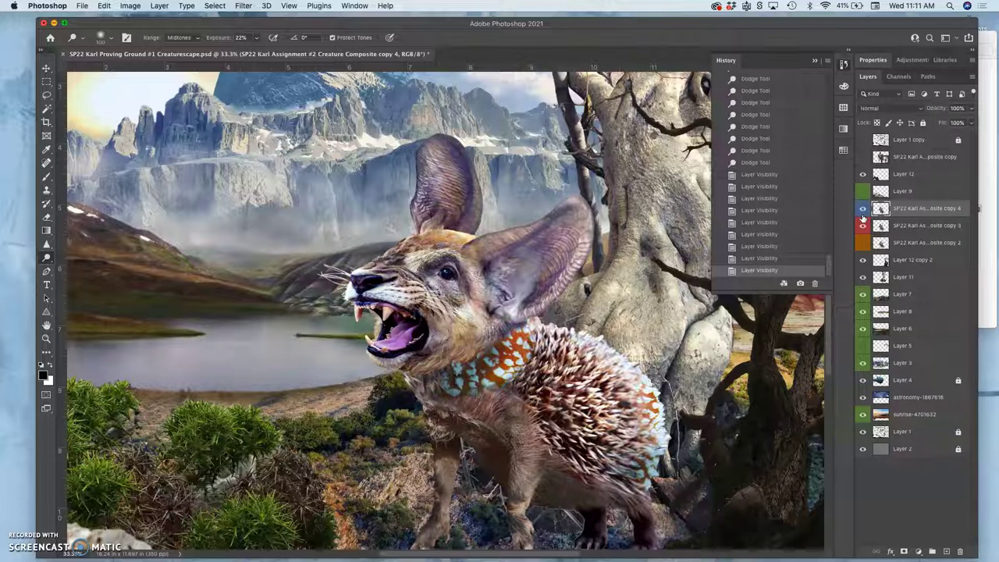
pyautogui.click(863, 216)
pyautogui.click(863, 217)
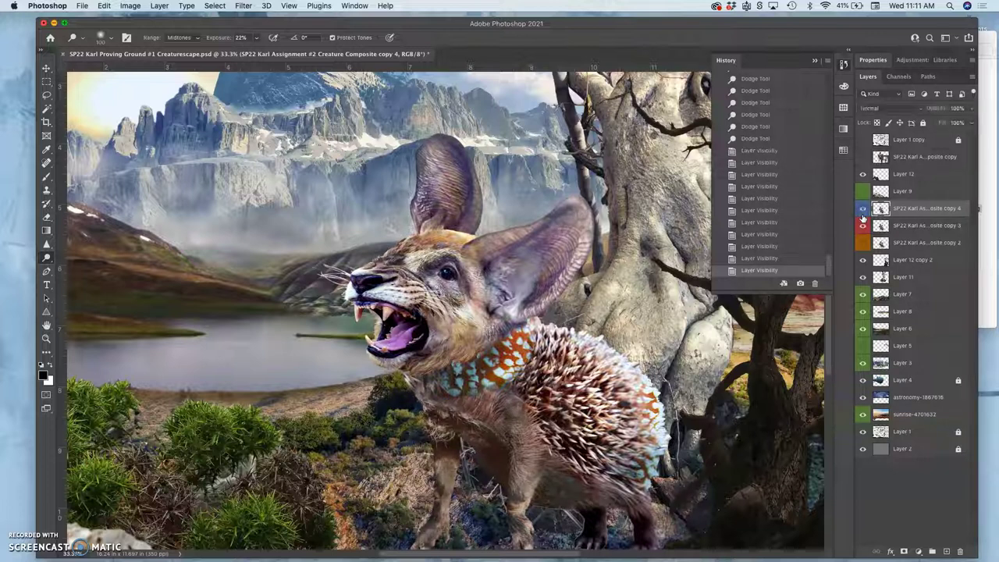
# - Delete the spare creature copy 3 and copy 2 layers, then recheck copy 4
pyautogui.click(903, 234)
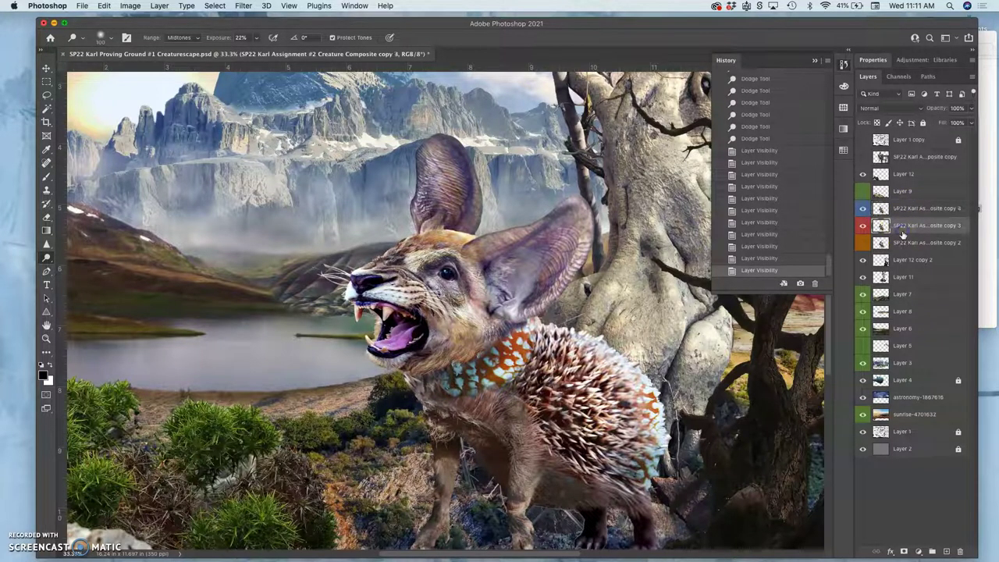
pyautogui.press('BackSpace')
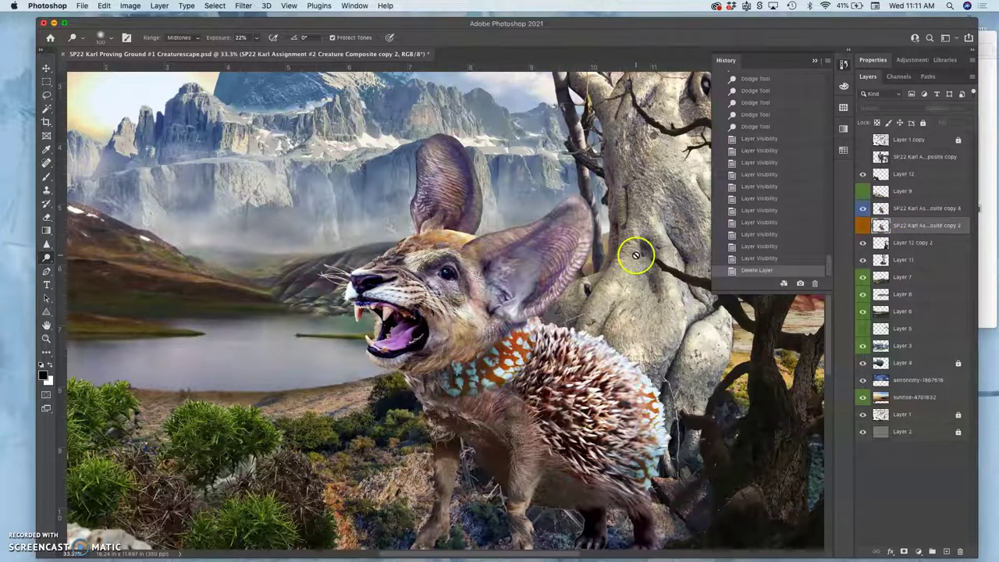
pyautogui.scroll(2, 636, 255)
pyautogui.scroll(-5, 636, 255)
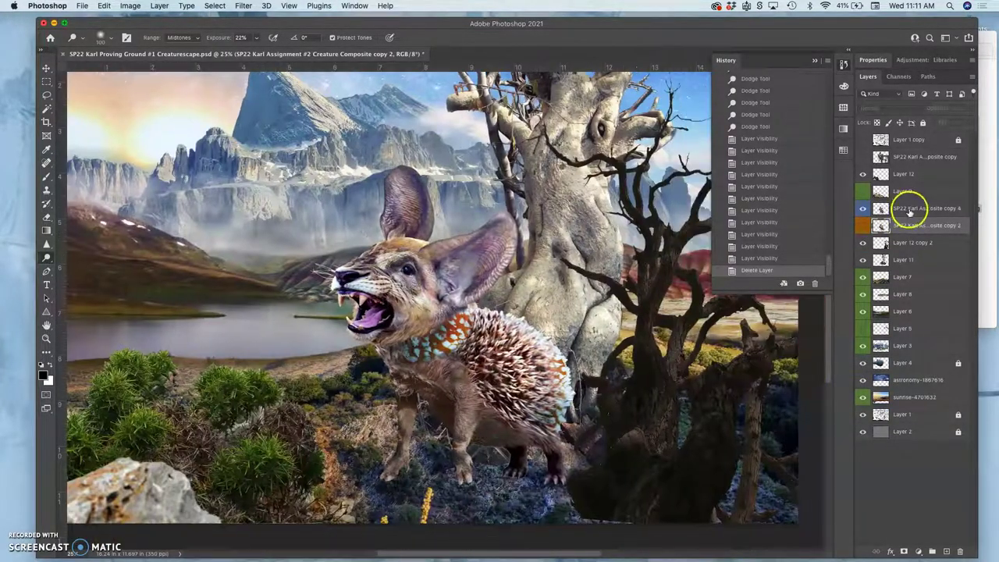
pyautogui.click(905, 209)
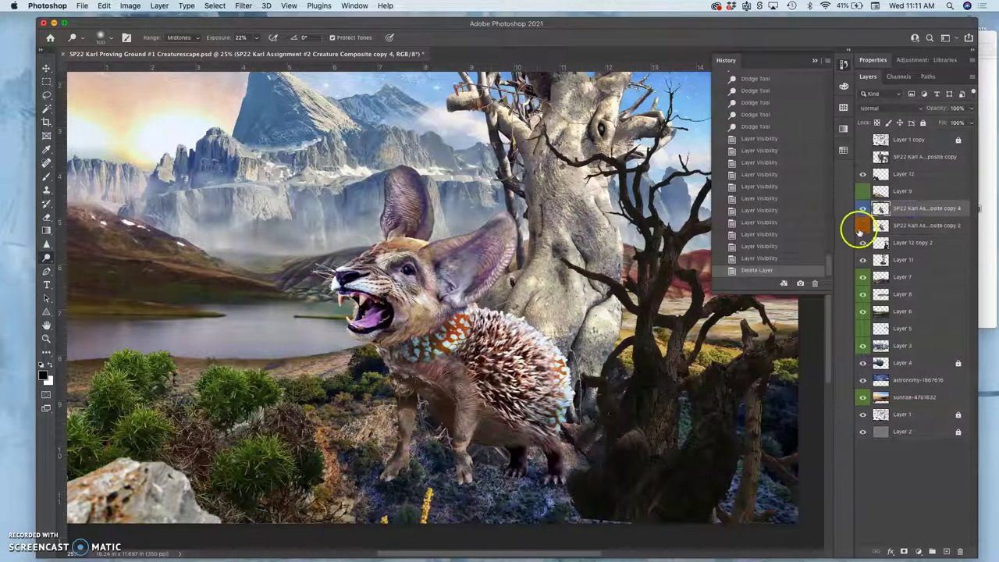
pyautogui.click(882, 226)
pyautogui.press('BackSpace')
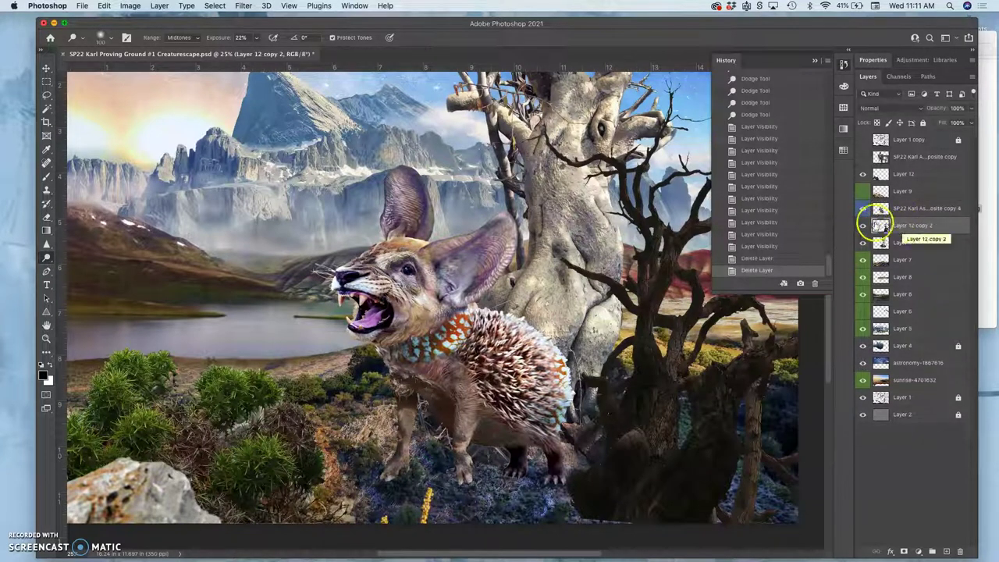
pyautogui.click(863, 209)
pyautogui.click(864, 209)
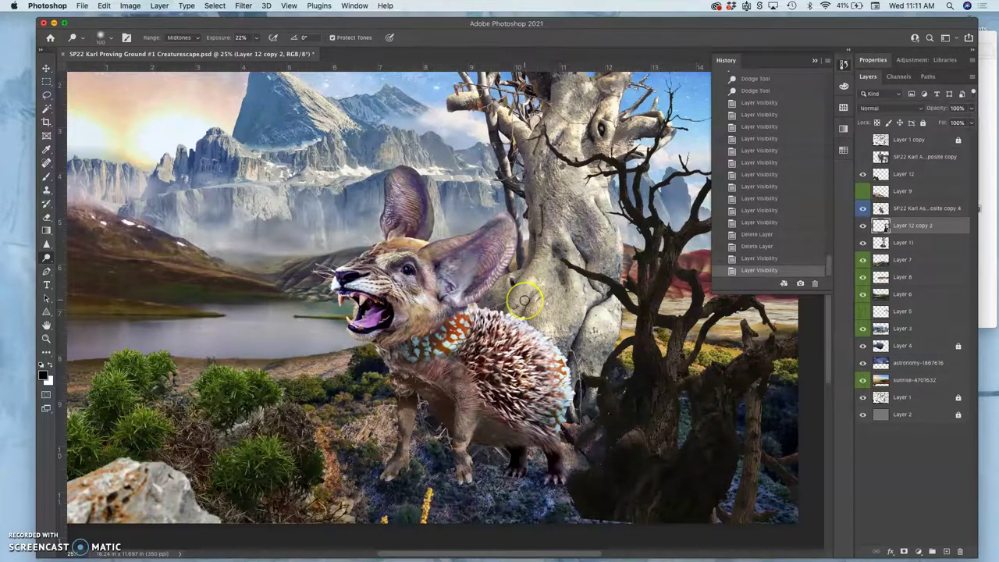
# - Zoom to 50% and lightly dodge the creature's big front ear
pyautogui.press('super+plus')
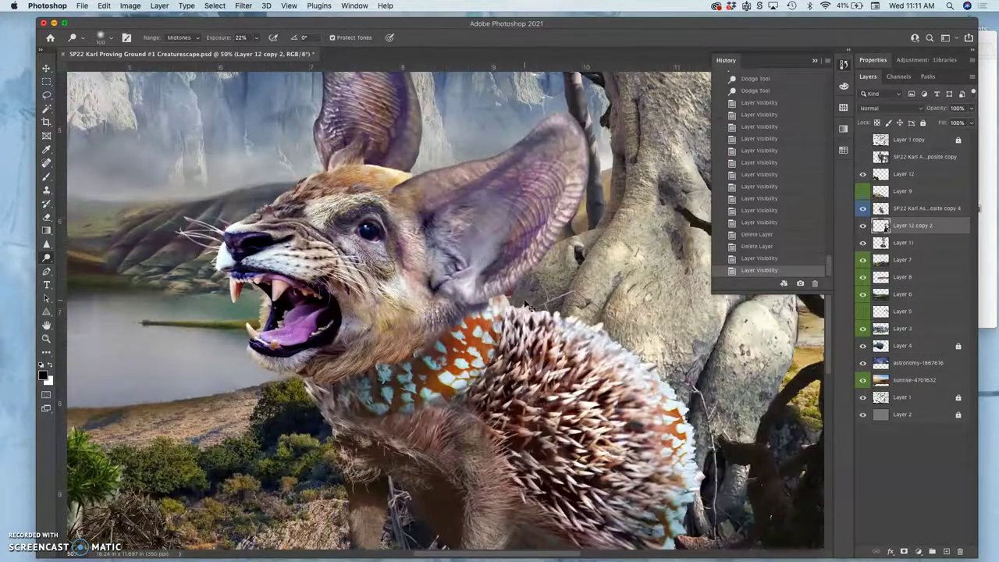
pyautogui.moveTo(524, 251)
pyautogui.mouseDown()
pyautogui.moveTo(553, 158)
pyautogui.moveTo(518, 162)
pyautogui.moveTo(542, 141)
pyautogui.moveTo(576, 184)
pyautogui.moveTo(554, 174)
pyautogui.moveTo(509, 211)
pyautogui.moveTo(544, 159)
pyautogui.moveTo(541, 185)
pyautogui.moveTo(544, 178)
pyautogui.moveTo(485, 205)
pyautogui.moveTo(494, 210)
pyautogui.moveTo(499, 198)
pyautogui.moveTo(462, 233)
pyautogui.moveTo(478, 229)
pyautogui.moveTo(500, 197)
pyautogui.moveTo(465, 232)
pyautogui.moveTo(494, 203)
pyautogui.moveTo(491, 195)
pyautogui.moveTo(475, 206)
pyautogui.moveTo(363, 216)
pyautogui.moveTo(349, 266)
pyautogui.moveTo(324, 263)
pyautogui.moveTo(457, 282)
pyautogui.moveTo(401, 274)
pyautogui.moveTo(403, 235)
pyautogui.mouseUp()
pyautogui.hscroll(5, 545, 174)
pyautogui.scroll(4, 545, 174)
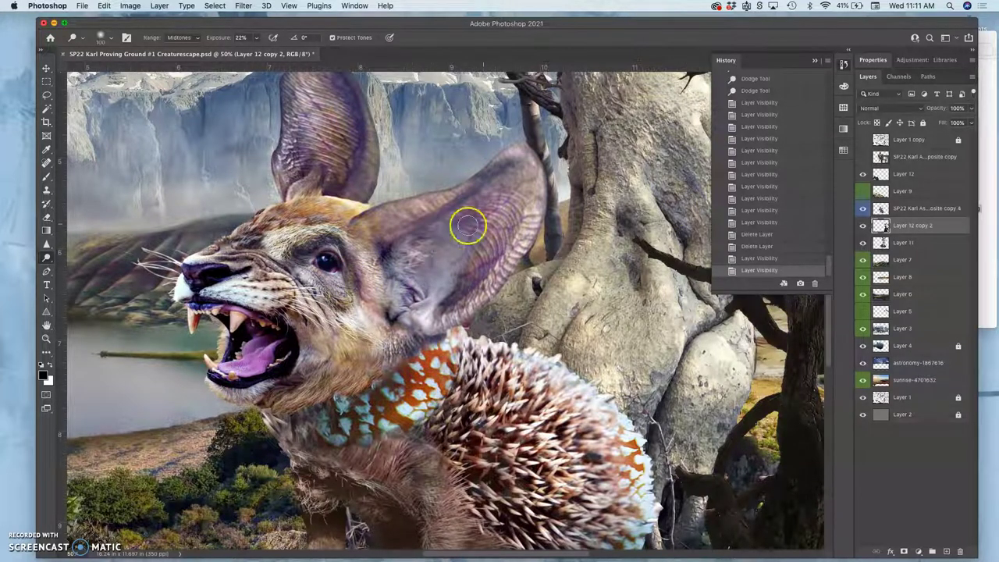
# - On copy 4, sharpen the vein texture down the large ear toward the neck
pyautogui.click(914, 207)
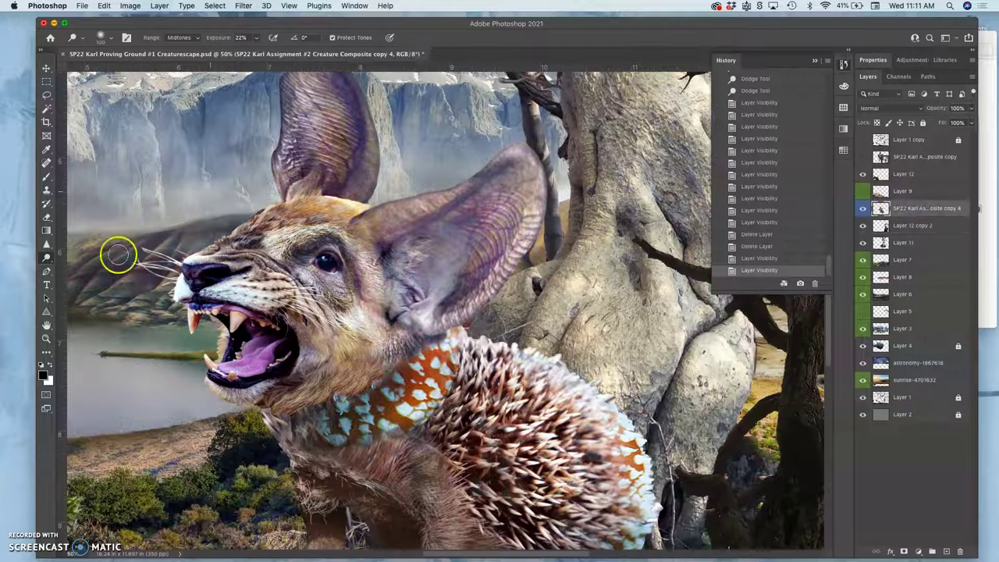
pyautogui.click(46, 247)
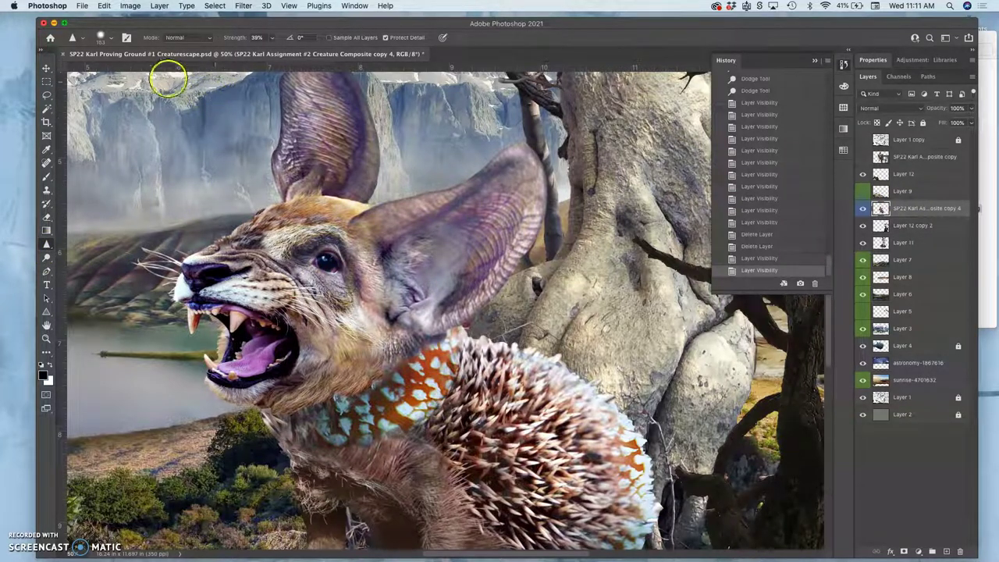
pyautogui.click(110, 37)
pyautogui.click(109, 38)
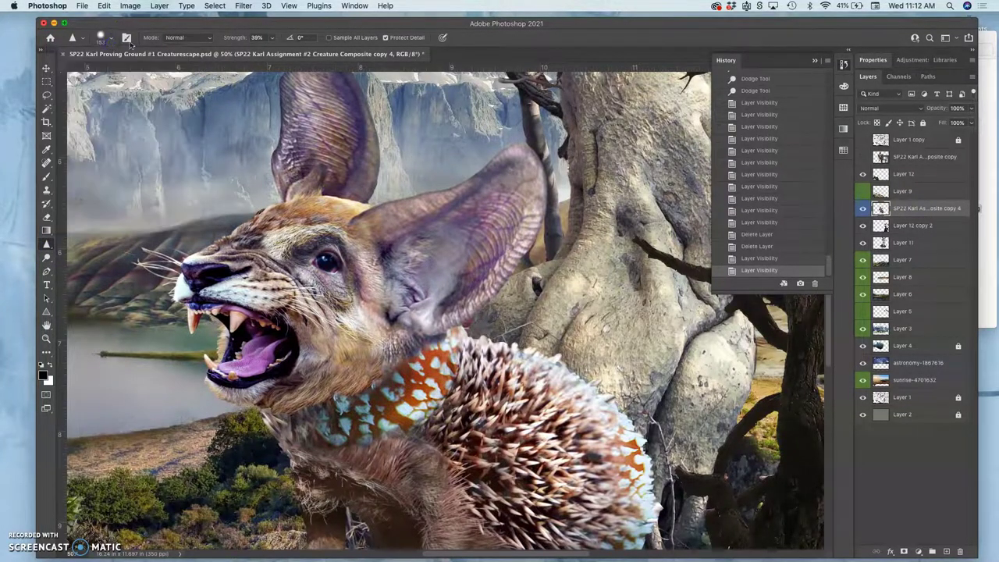
pyautogui.moveTo(490, 160)
pyautogui.mouseDown()
pyautogui.moveTo(419, 231)
pyautogui.moveTo(511, 190)
pyautogui.moveTo(447, 246)
pyautogui.moveTo(521, 204)
pyautogui.moveTo(522, 236)
pyautogui.moveTo(451, 316)
pyautogui.moveTo(501, 229)
pyautogui.moveTo(470, 207)
pyautogui.moveTo(382, 217)
pyautogui.moveTo(450, 186)
pyautogui.moveTo(364, 220)
pyautogui.moveTo(477, 185)
pyautogui.moveTo(514, 155)
pyautogui.moveTo(474, 232)
pyautogui.moveTo(434, 261)
pyautogui.mouseUp()
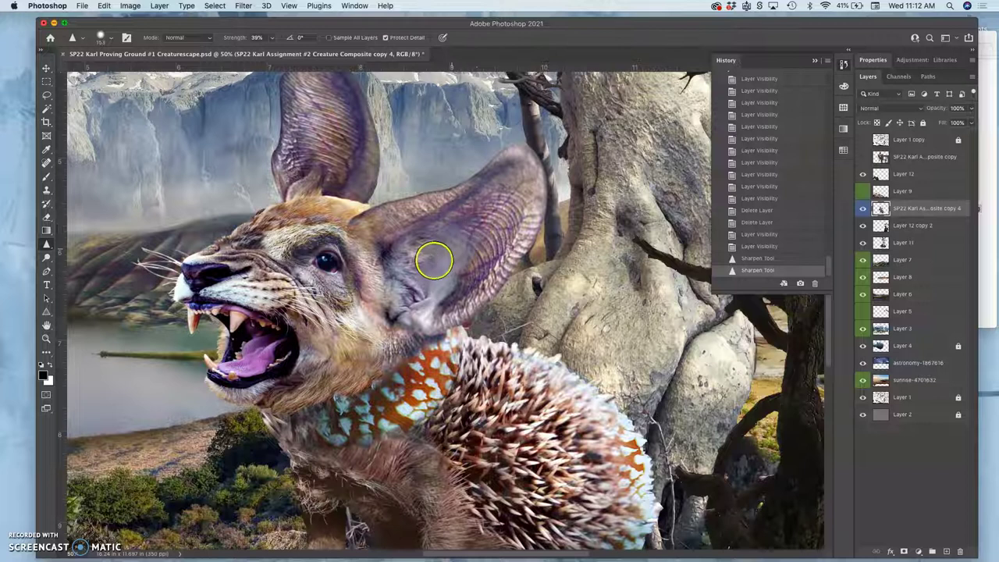
pyautogui.moveTo(436, 318); pyautogui.dragTo(357, 357)
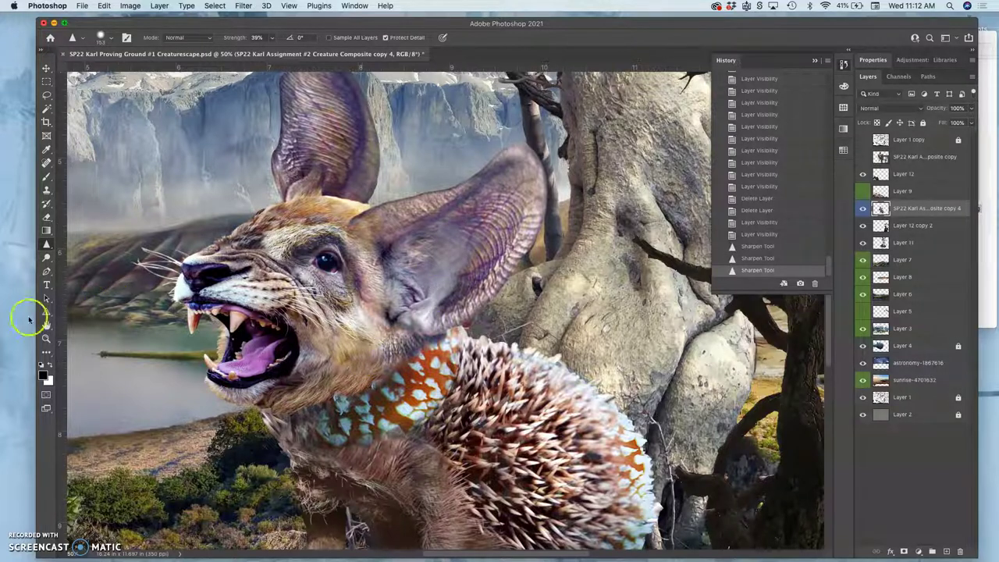
# - Darken the base of the ear with the Burn Tool set to Midtones
pyautogui.click(37, 267)
pyautogui.click(84, 263)
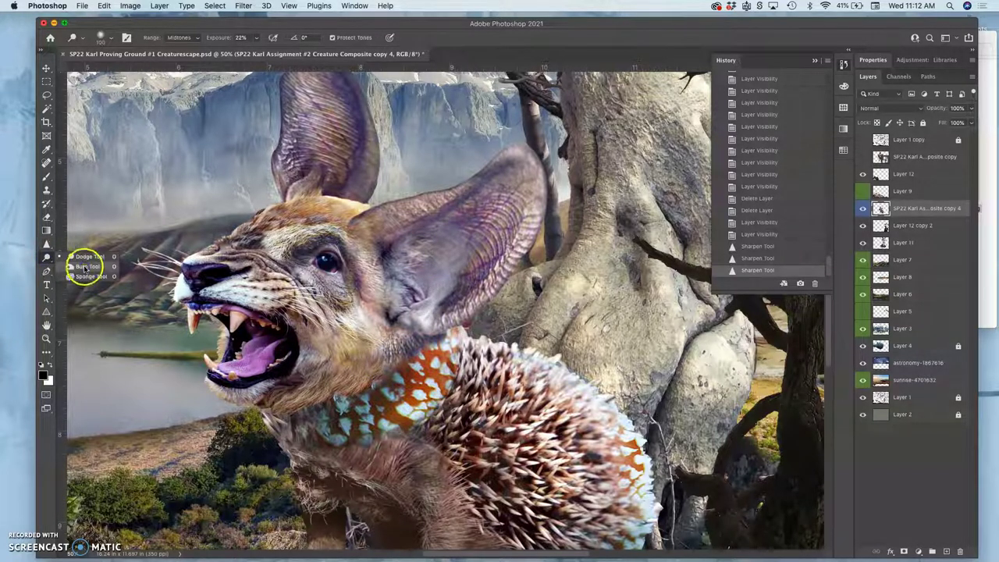
pyautogui.click(182, 37)
pyautogui.click(191, 44)
pyautogui.moveTo(458, 276); pyautogui.dragTo(437, 285)
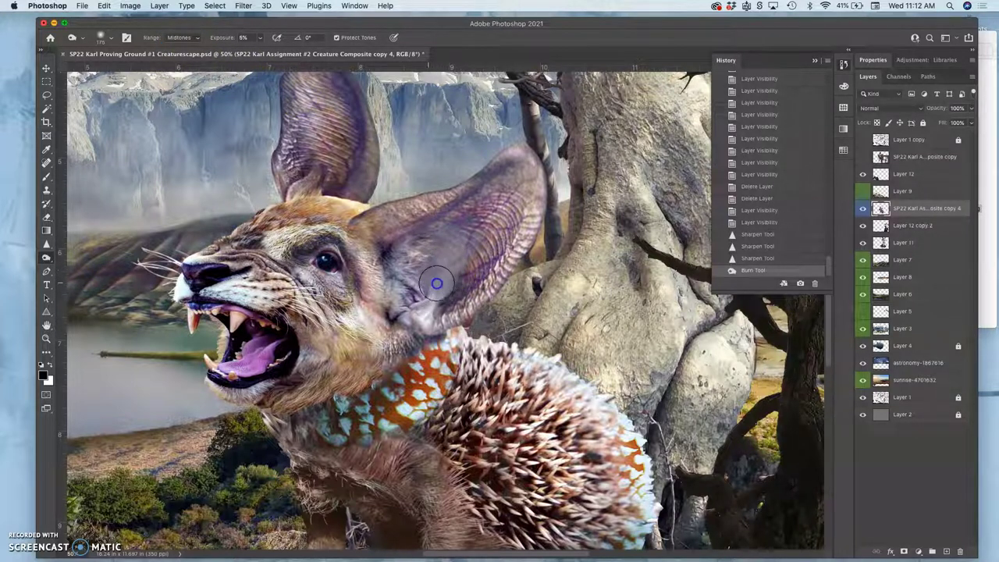
pyautogui.moveTo(432, 290)
pyautogui.mouseDown()
pyautogui.moveTo(397, 291)
pyautogui.moveTo(450, 252)
pyautogui.mouseUp()
pyautogui.scroll(-2, 519, 367)
pyautogui.hscroll(-2, 520, 367)
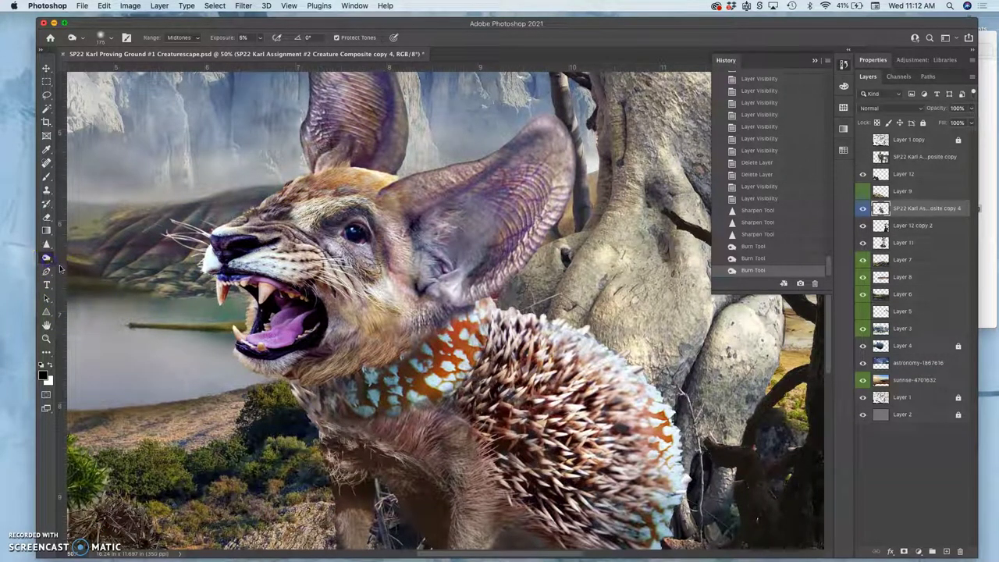
# - Saturate the ear's purple patch with the Sponge Tool, then zoom out to 33.3%
pyautogui.moveTo(49, 259); pyautogui.dragTo(73, 279)
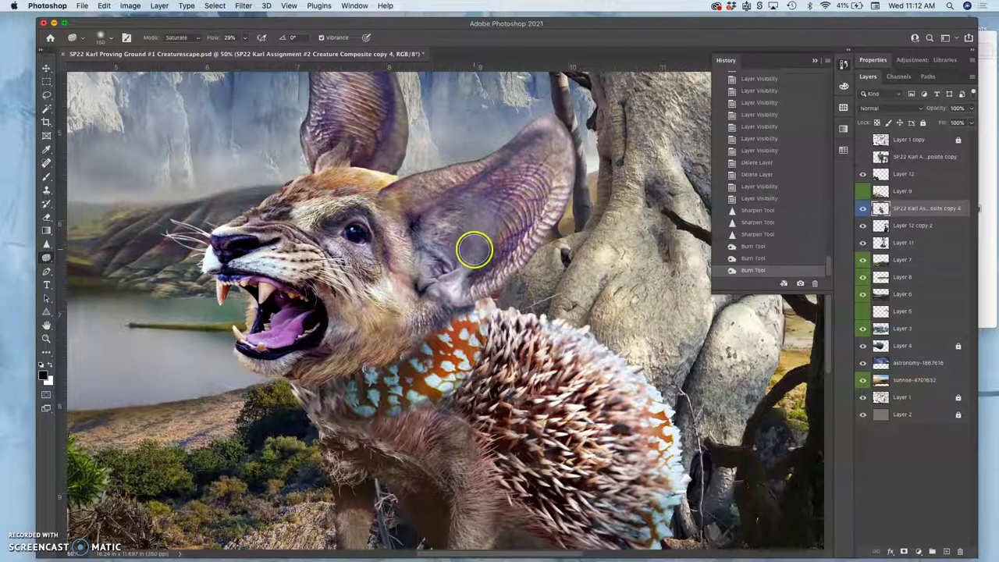
pyautogui.moveTo(474, 246)
pyautogui.mouseDown()
pyautogui.moveTo(486, 219)
pyautogui.moveTo(465, 229)
pyautogui.moveTo(472, 256)
pyautogui.mouseUp()
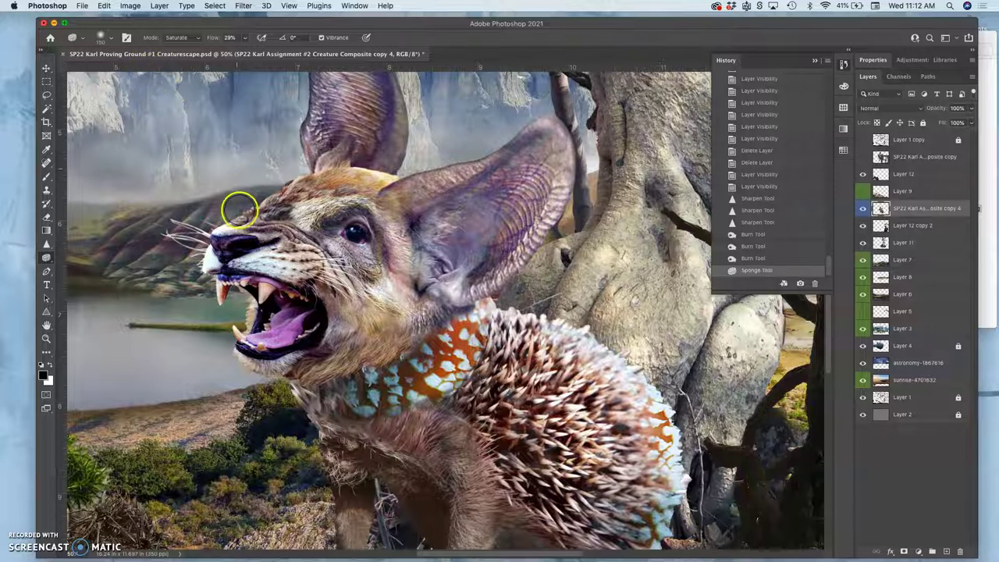
pyautogui.hscroll(5, 304, 254)
pyautogui.scroll(-3, 304, 255)
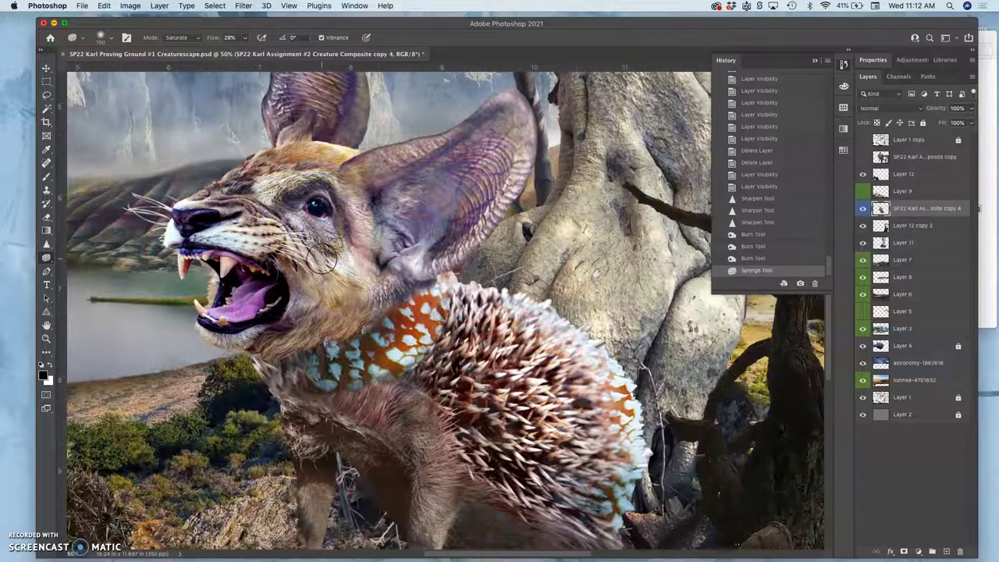
pyautogui.press('super+minus')
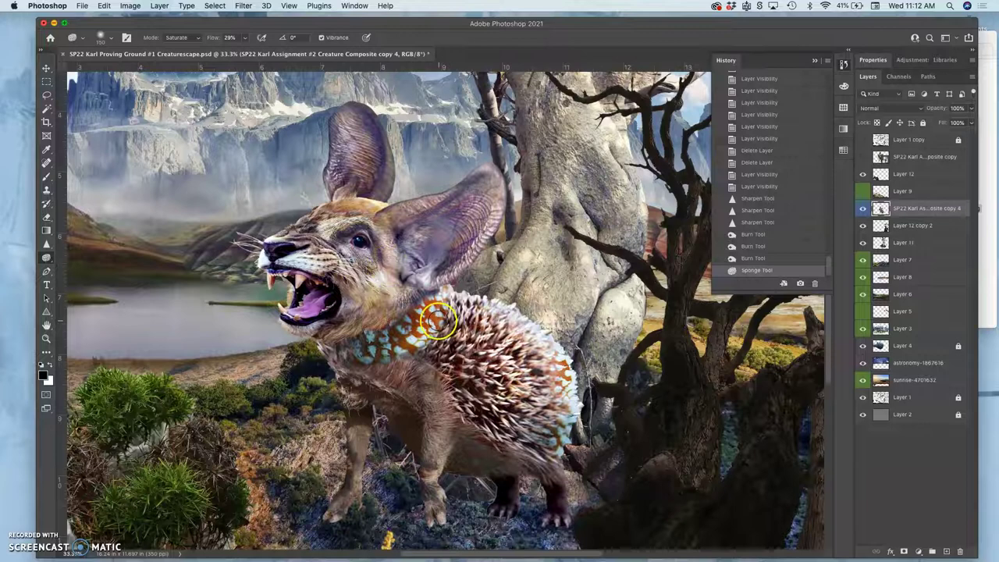
# - Set the Dodge Tool to Shadows range, zoom to 100% on the ear and adjust brush size
pyautogui.click(46, 258)
pyautogui.click(78, 259)
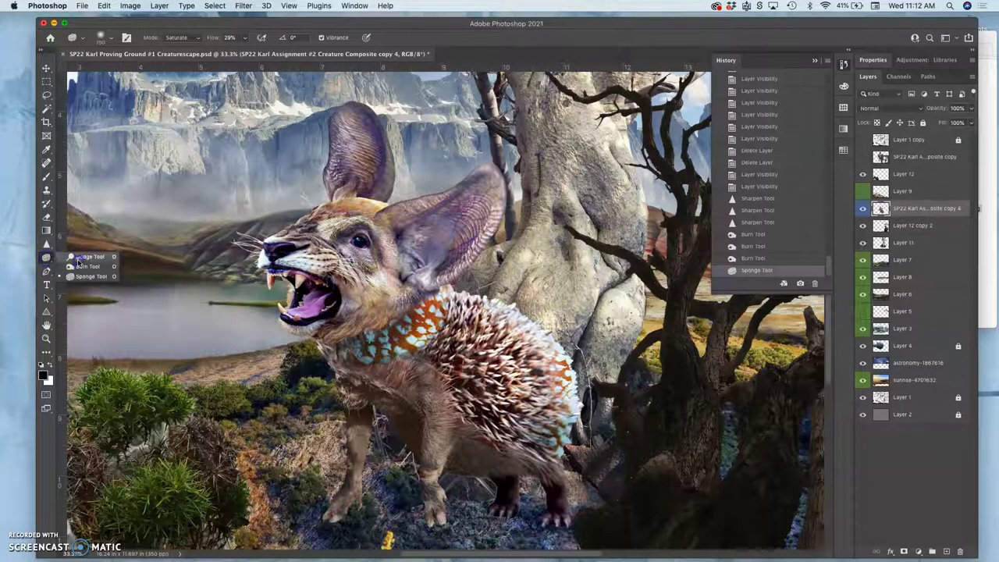
pyautogui.press('super+plus')
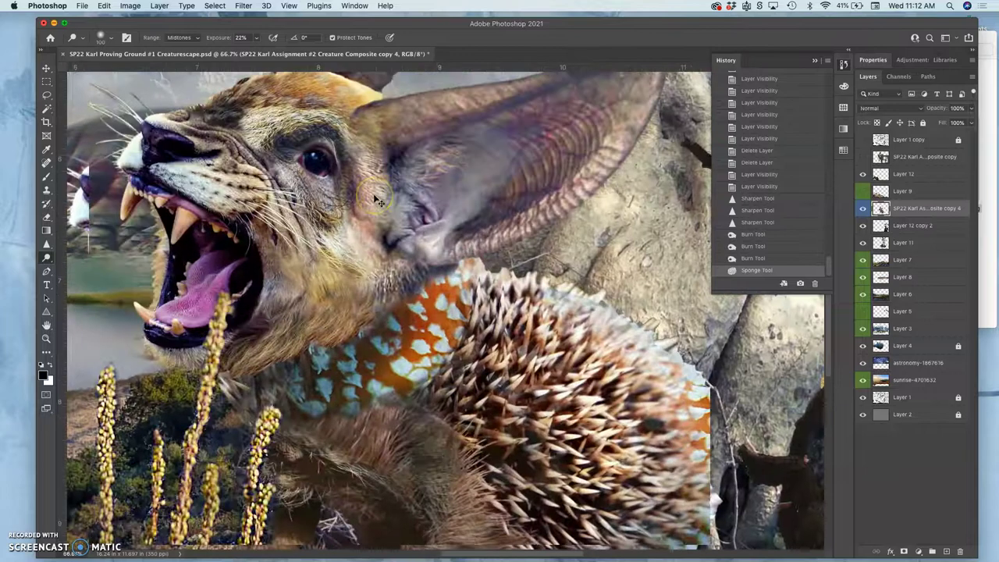
pyautogui.press('super+plus')
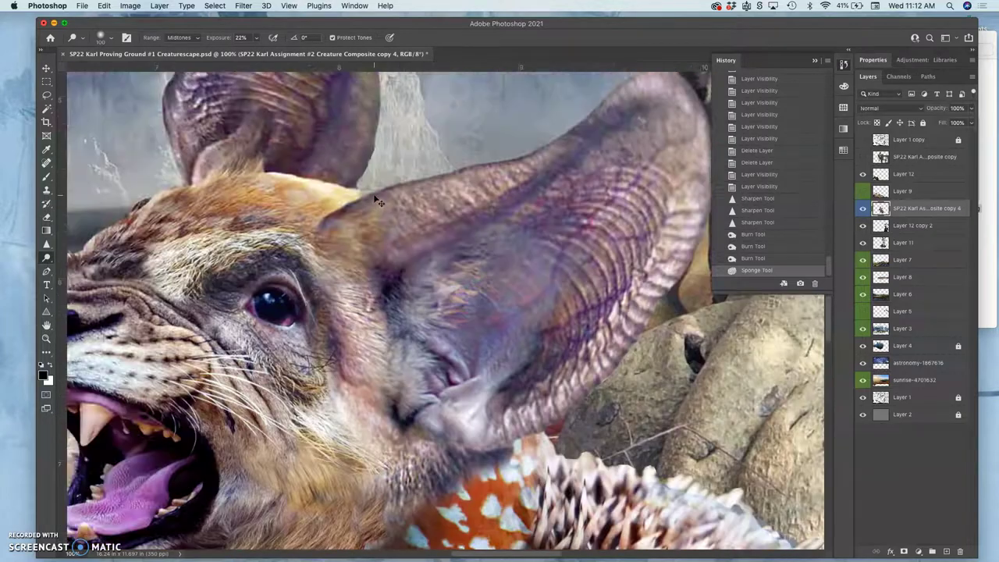
pyautogui.click(344, 207)
pyautogui.click(194, 37)
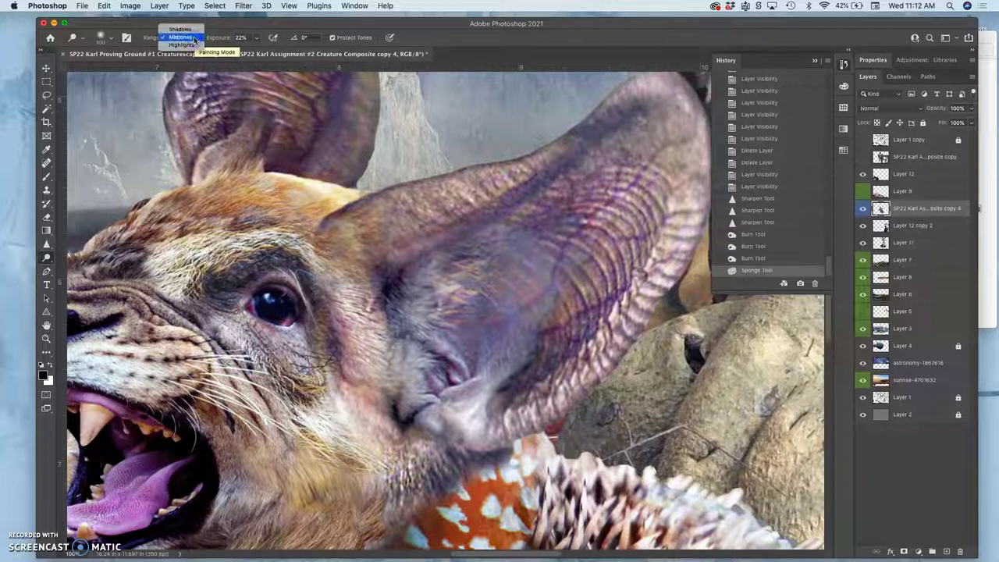
pyautogui.click(179, 29)
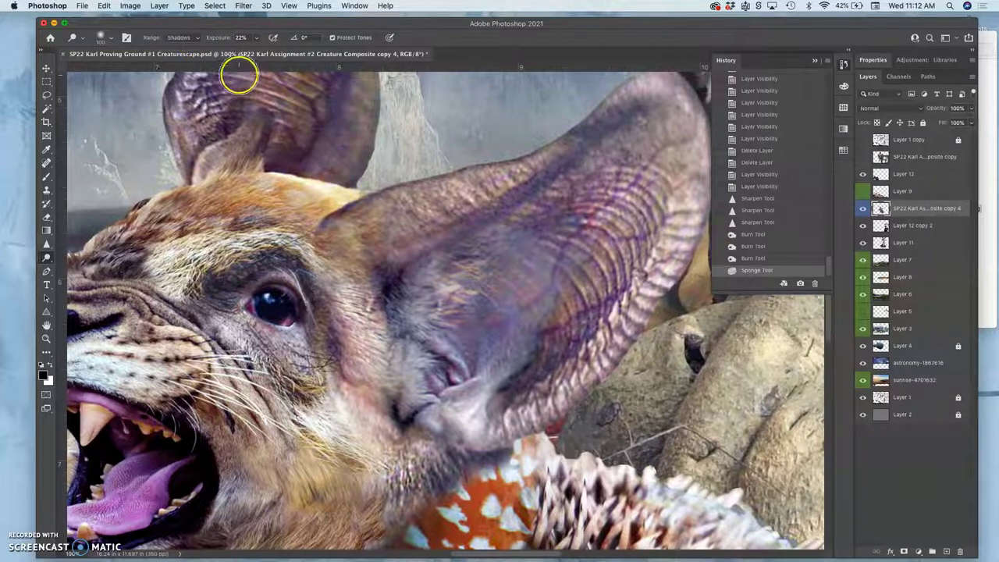
pyautogui.click(110, 39)
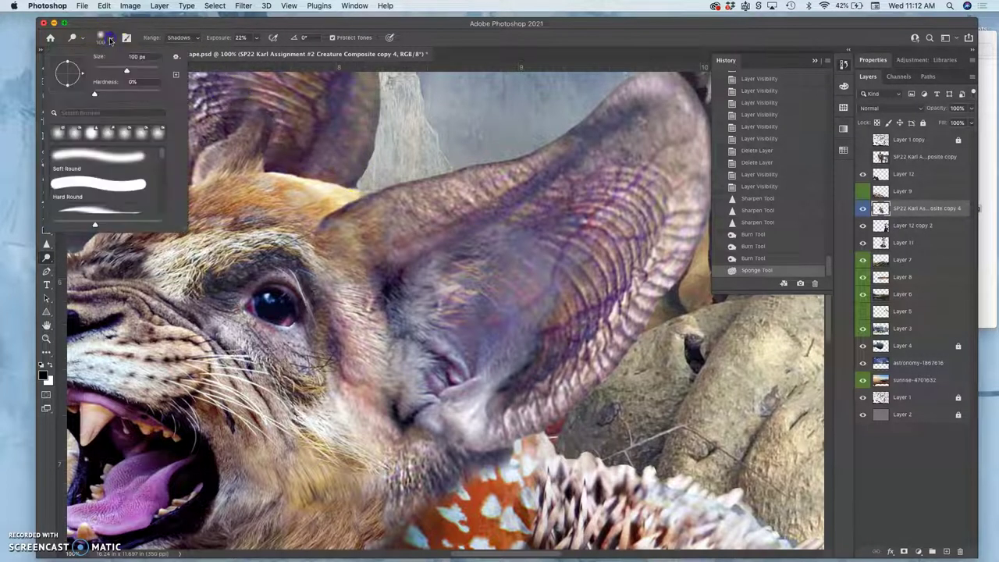
pyautogui.click(141, 69)
# - Dodge the ear base, shadowed edges, and the upper ear's top and left edge
pyautogui.moveTo(328, 159)
pyautogui.mouseDown()
pyautogui.moveTo(356, 205)
pyautogui.moveTo(335, 215)
pyautogui.moveTo(375, 197)
pyautogui.moveTo(333, 213)
pyautogui.moveTo(319, 236)
pyautogui.moveTo(349, 206)
pyautogui.moveTo(403, 188)
pyautogui.mouseUp()
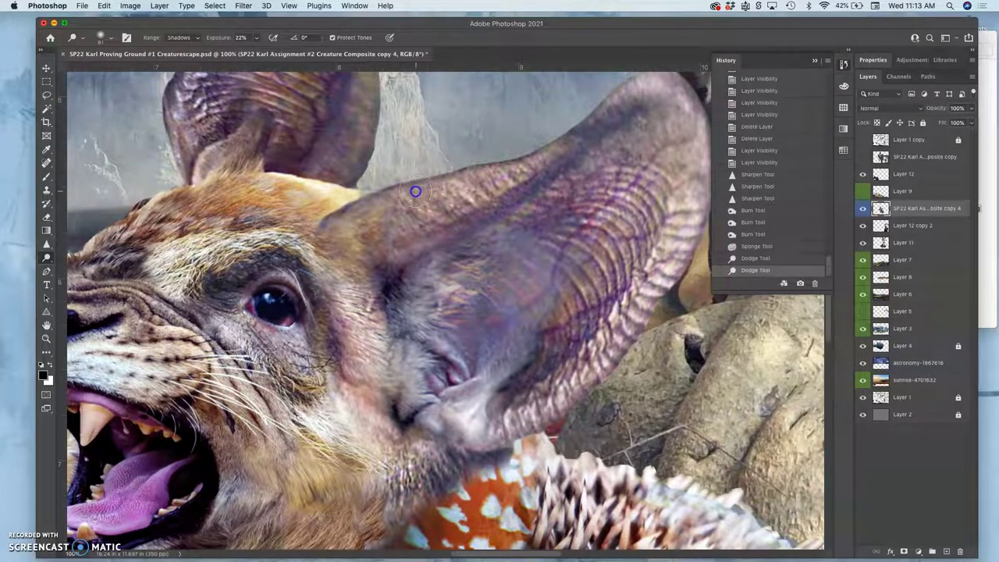
pyautogui.click(513, 156)
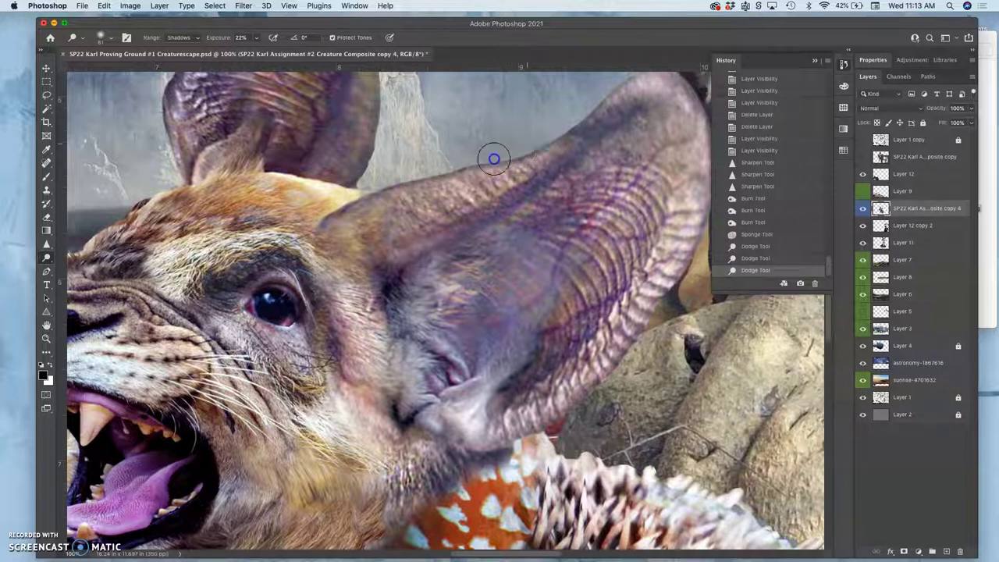
pyautogui.click(359, 249)
pyautogui.hscroll(5, 455, 257)
pyautogui.scroll(3, 455, 256)
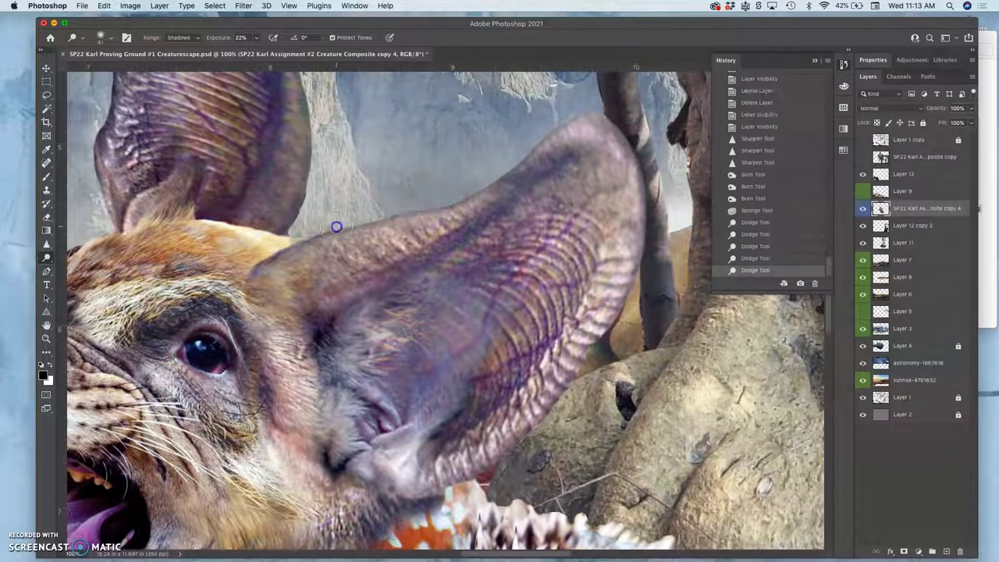
pyautogui.click(297, 156)
pyautogui.moveTo(296, 156)
pyautogui.mouseDown()
pyautogui.moveTo(283, 213)
pyautogui.moveTo(302, 153)
pyautogui.moveTo(305, 210)
pyautogui.moveTo(295, 206)
pyautogui.moveTo(299, 129)
pyautogui.mouseUp()
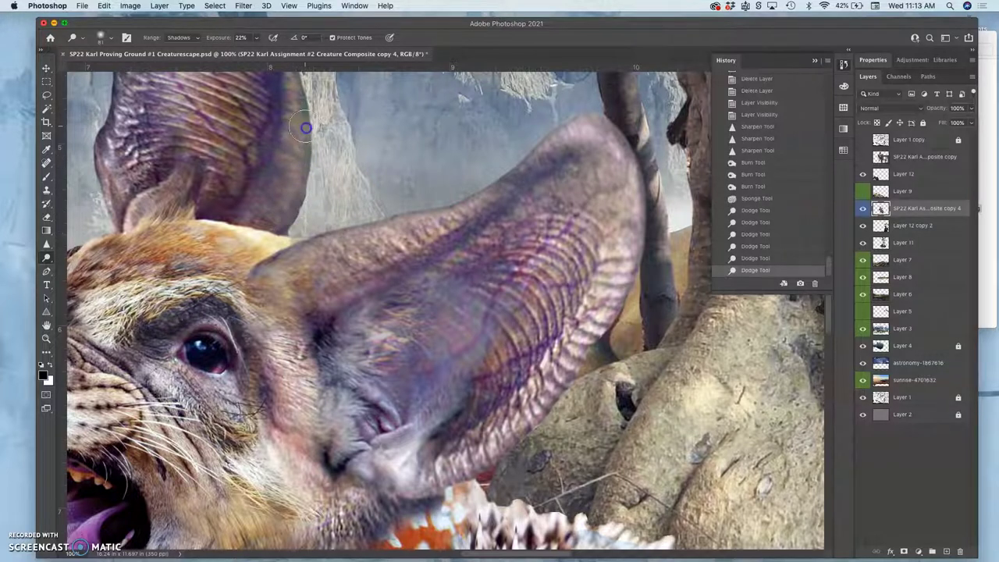
pyautogui.scroll(2, 339, 172)
pyautogui.scroll(5, 340, 172)
pyautogui.hscroll(-3, 340, 172)
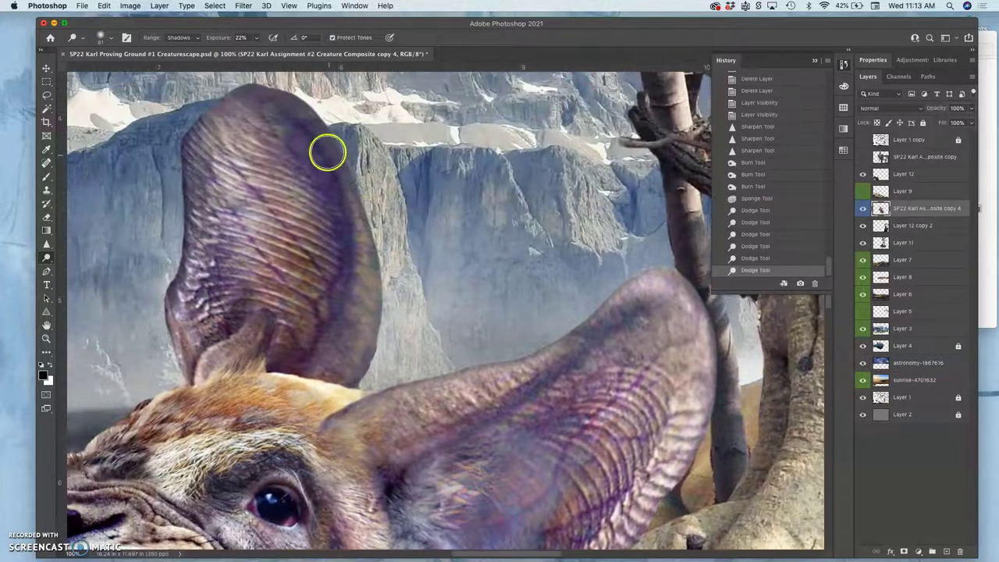
pyautogui.moveTo(205, 130)
pyautogui.mouseDown()
pyautogui.moveTo(182, 186)
pyautogui.moveTo(189, 128)
pyautogui.moveTo(184, 271)
pyautogui.moveTo(184, 203)
pyautogui.moveTo(172, 265)
pyautogui.mouseUp()
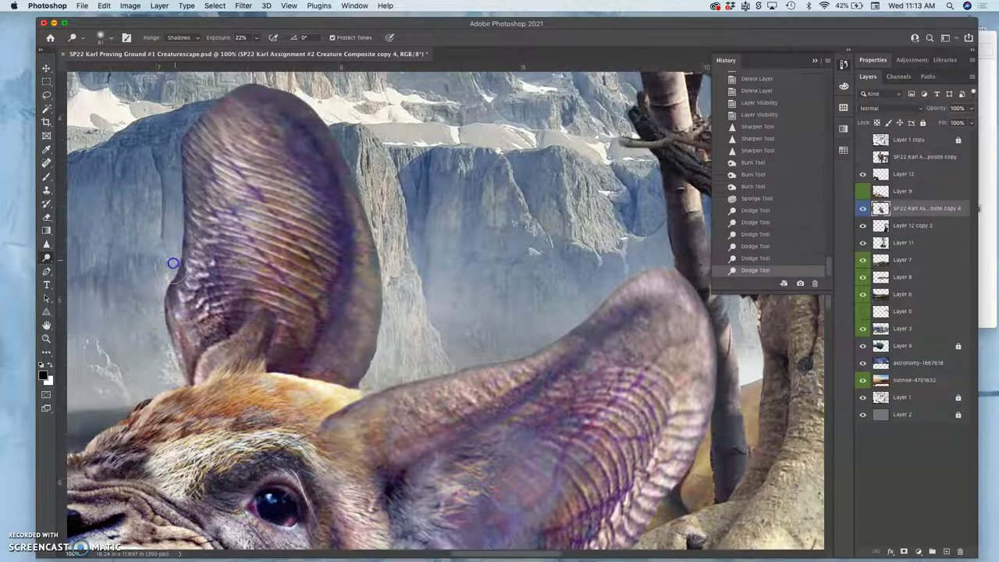
pyautogui.scroll(-1, 280, 324)
pyautogui.hscroll(-1, 280, 324)
# - Sharpen the creature's ear and cheek fur with the Sharpen Tool at 39% strength
pyautogui.press('super+minus')
pyautogui.press('super+minus')
pyautogui.press('super+minus')
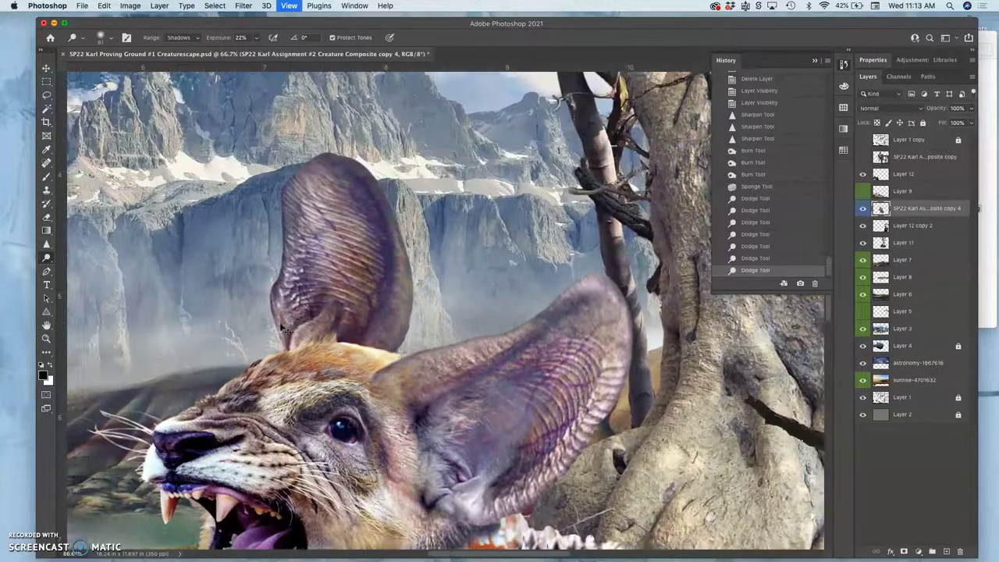
pyautogui.scroll(-5, 282, 330)
pyautogui.hscroll(2, 282, 330)
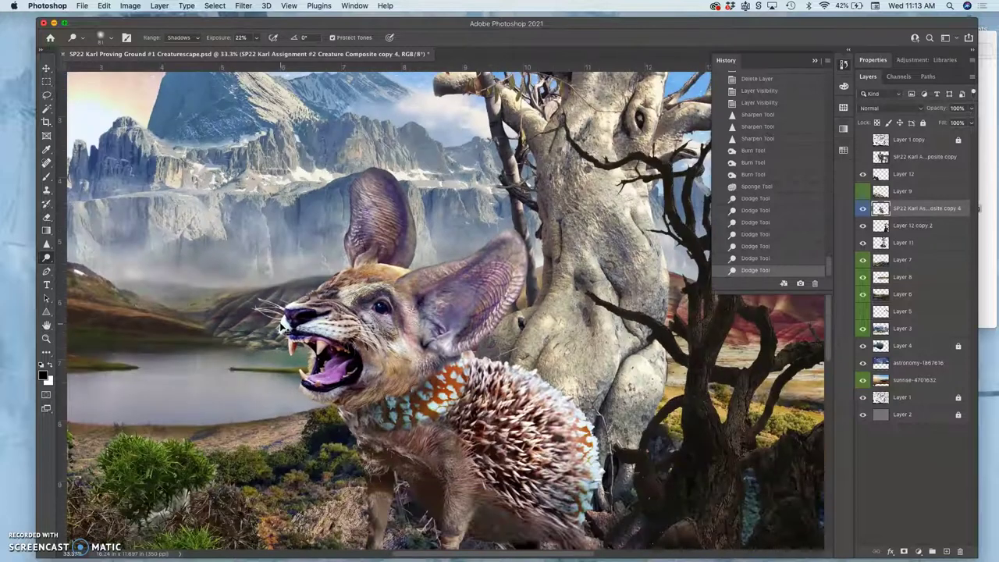
pyautogui.scroll(-3, 283, 330)
pyautogui.click(64, 291)
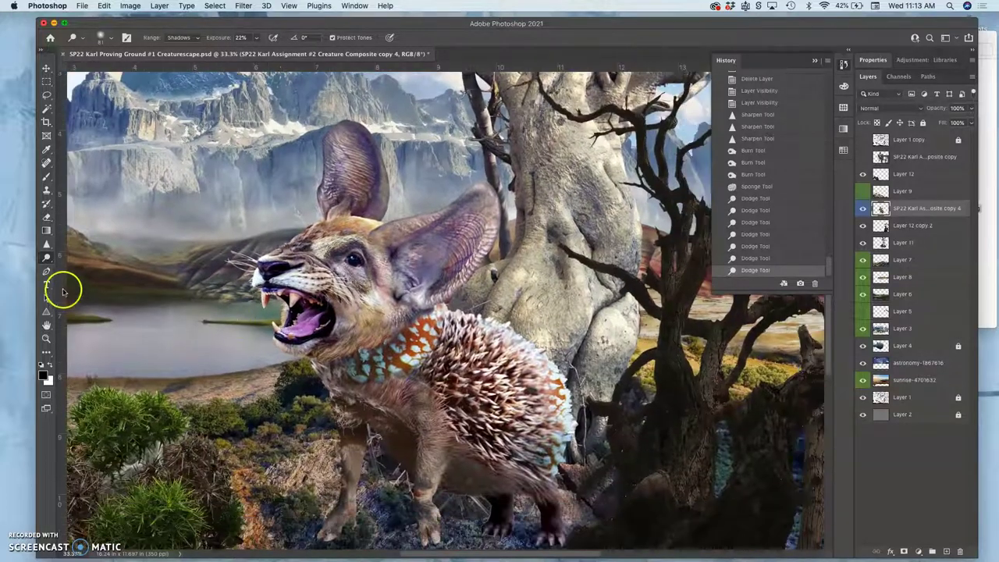
pyautogui.click(46, 244)
pyautogui.moveTo(487, 185); pyautogui.dragTo(487, 245)
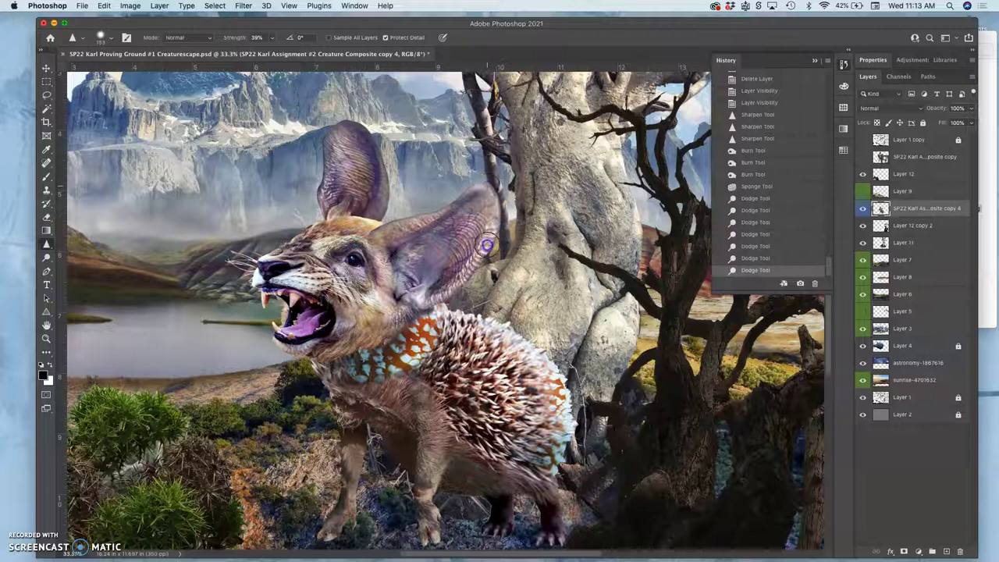
pyautogui.rightClick(474, 180)
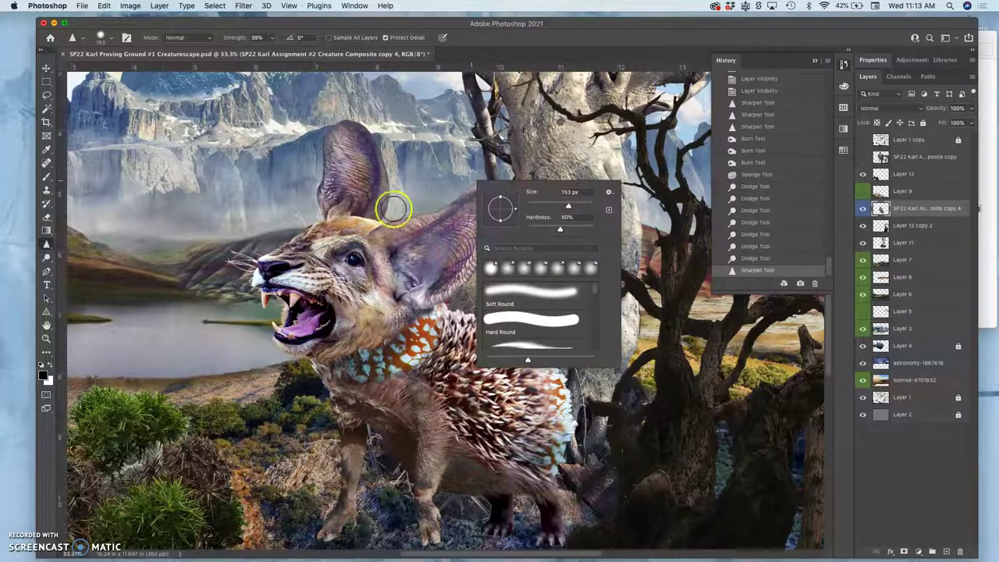
pyautogui.moveTo(335, 122); pyautogui.dragTo(319, 158)
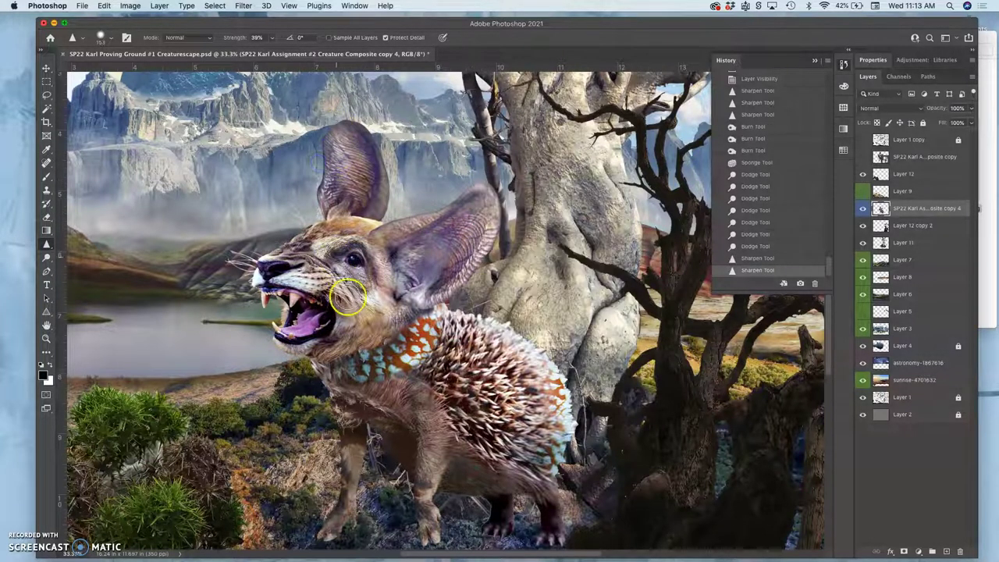
pyautogui.scroll(-2, 510, 491)
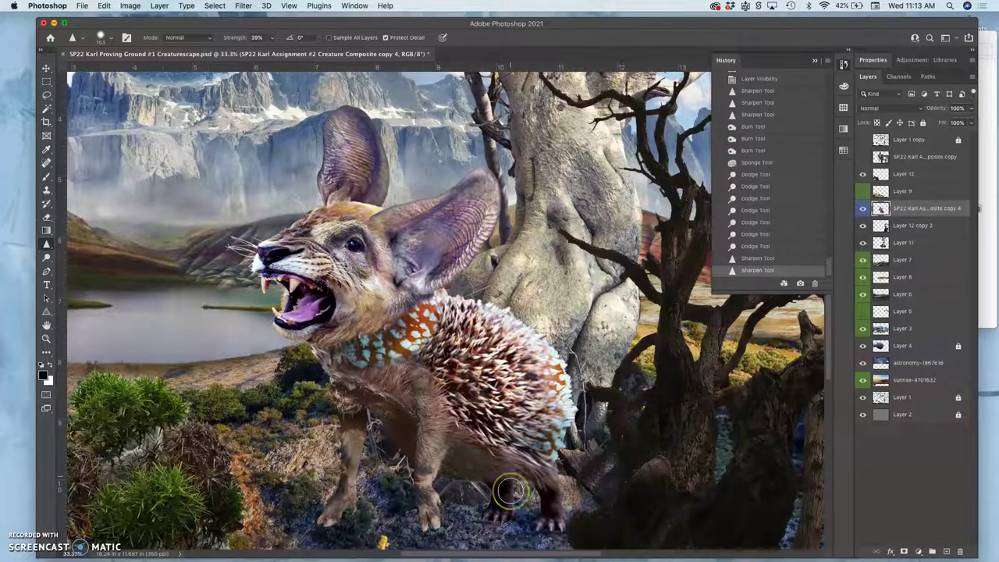
# - Zoom out to 25%, briefly show then hide the larger creature composite layer
pyautogui.press('super+minus')
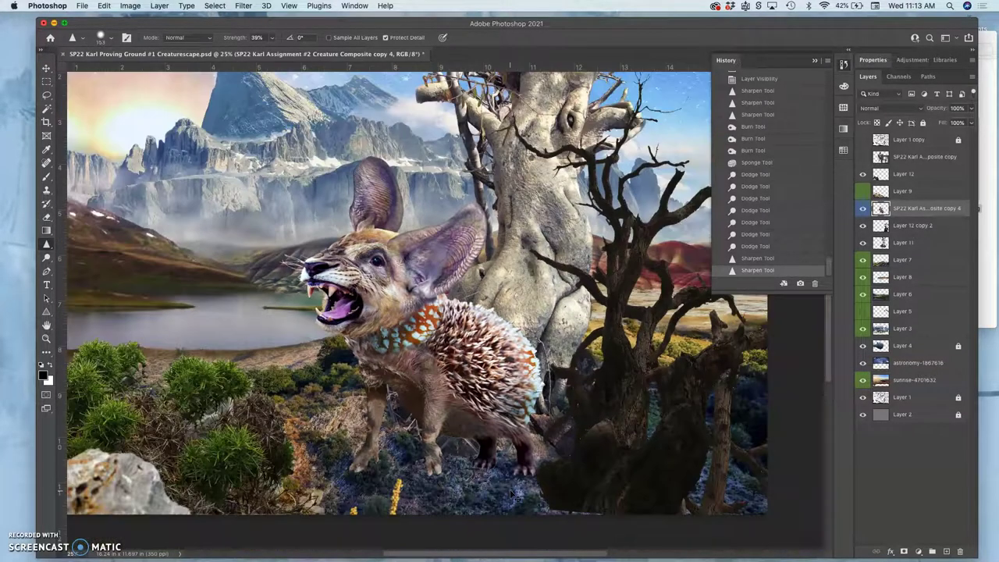
pyautogui.scroll(-2, 512, 493)
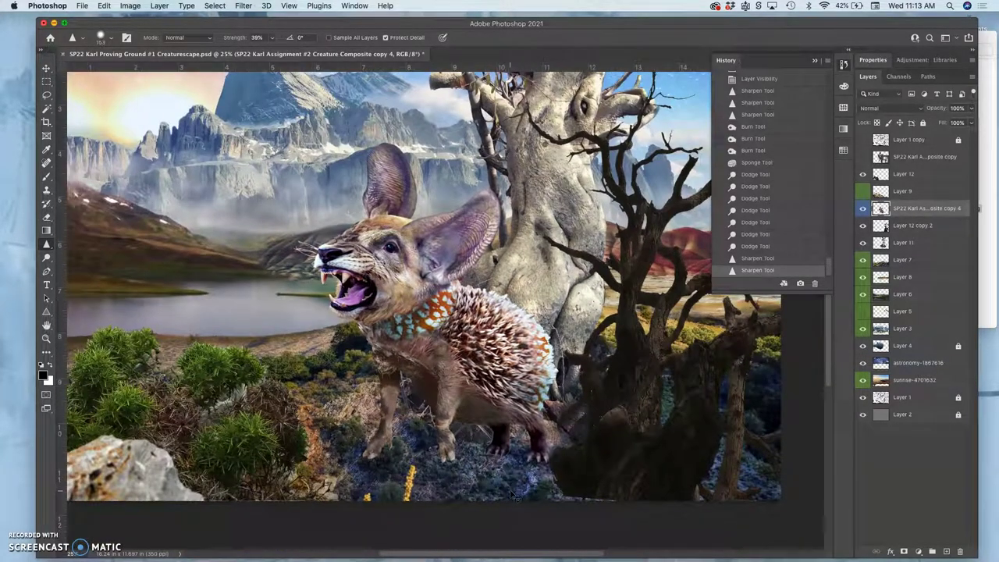
pyautogui.click(863, 159)
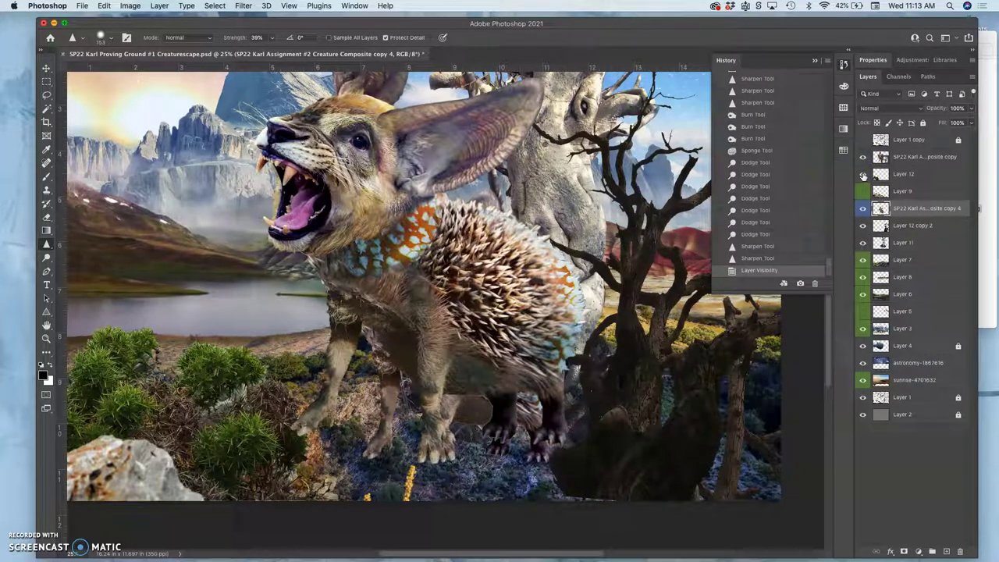
pyautogui.click(863, 159)
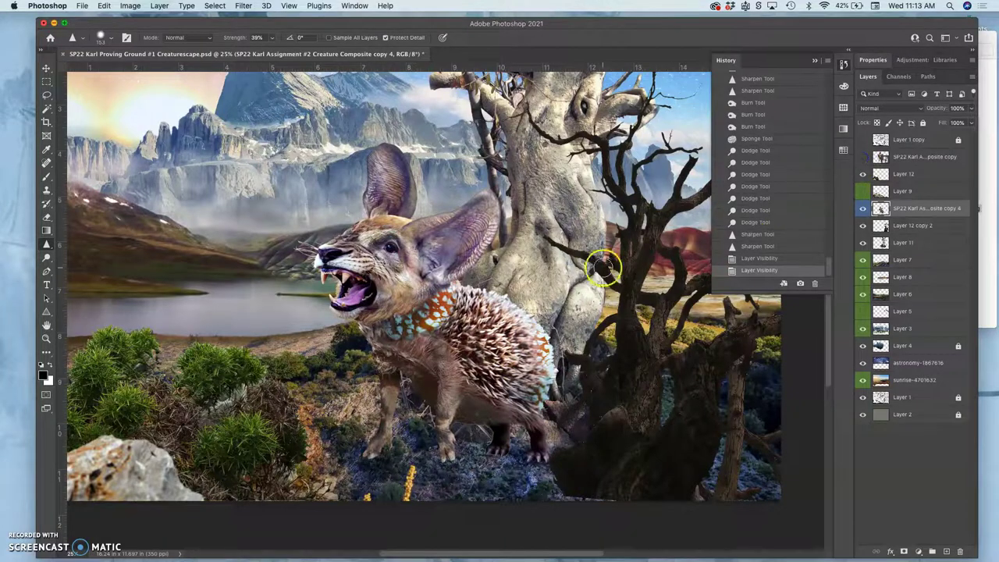
pyautogui.hotkey('ctrl', '-')
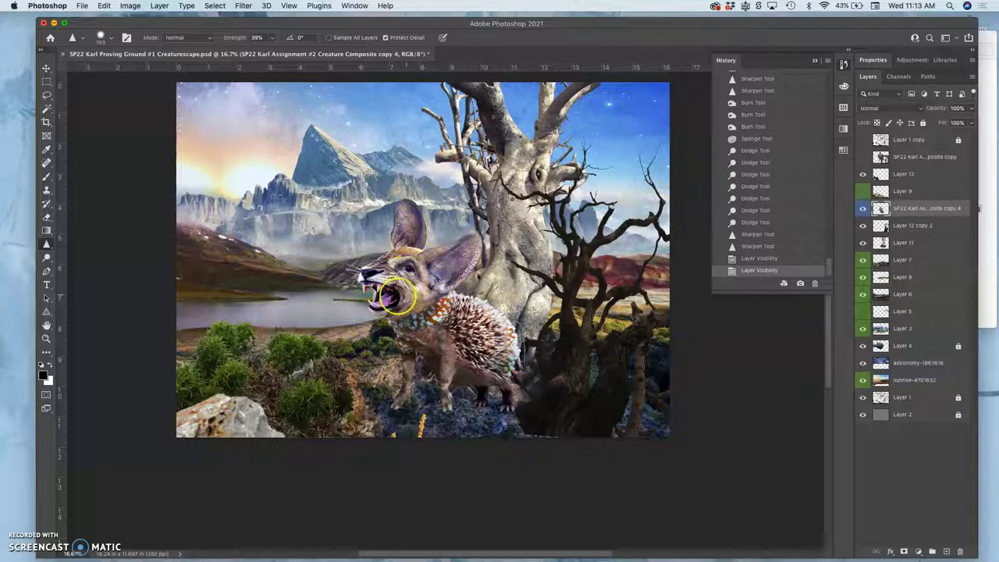
# - Sharpen the belly fur, then zoom to 100% and sharpen the neck fur
pyautogui.scroll(-5, 396, 296)
pyautogui.hscroll(-5, 396, 297)
pyautogui.scroll(6, 396, 295)
pyautogui.hscroll(2, 396, 295)
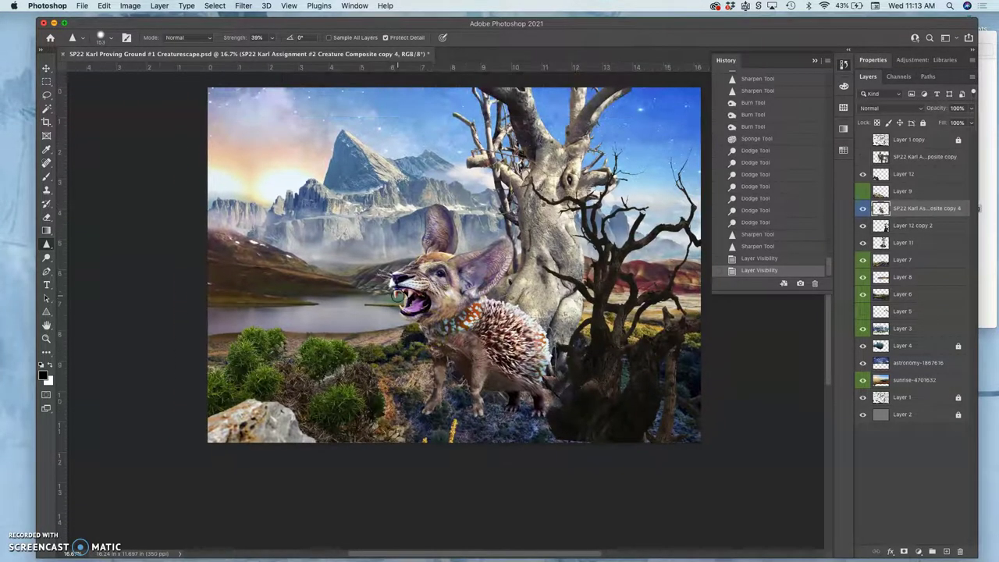
pyautogui.scroll(2, 396, 297)
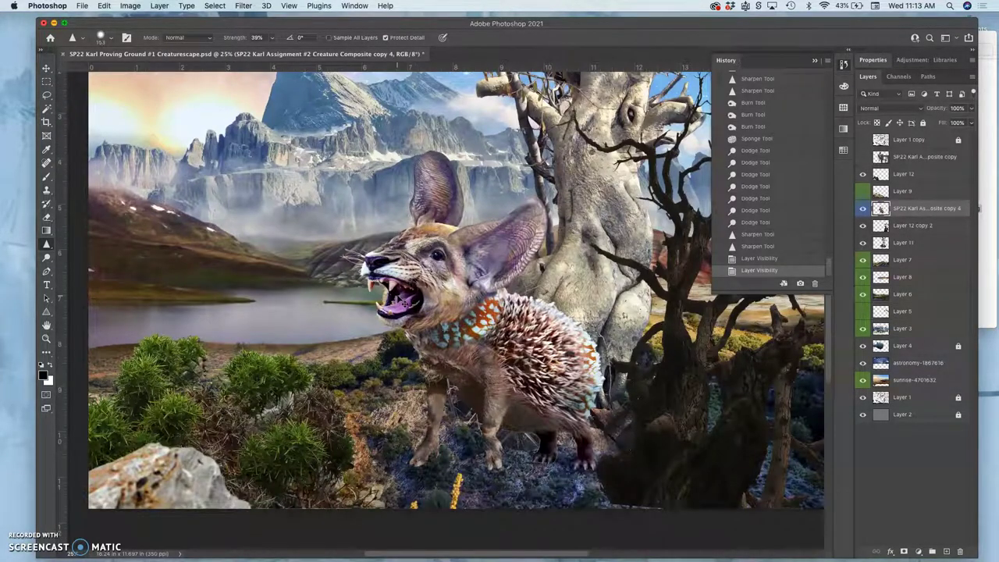
pyautogui.scroll(-5, 400, 299)
pyautogui.hscroll(2, 400, 299)
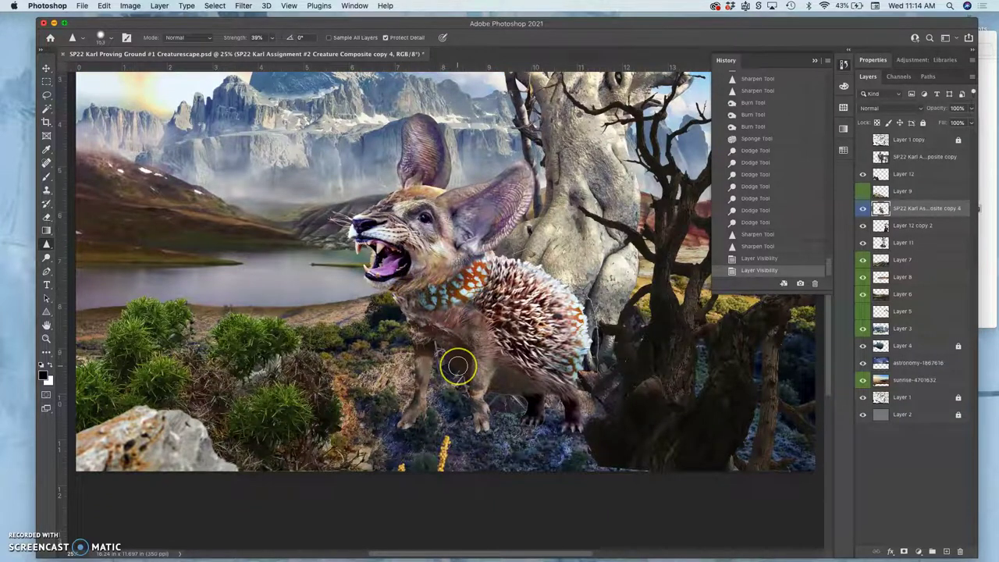
pyautogui.moveTo(457, 366)
pyautogui.mouseDown()
pyautogui.moveTo(476, 393)
pyautogui.moveTo(439, 352)
pyautogui.mouseUp()
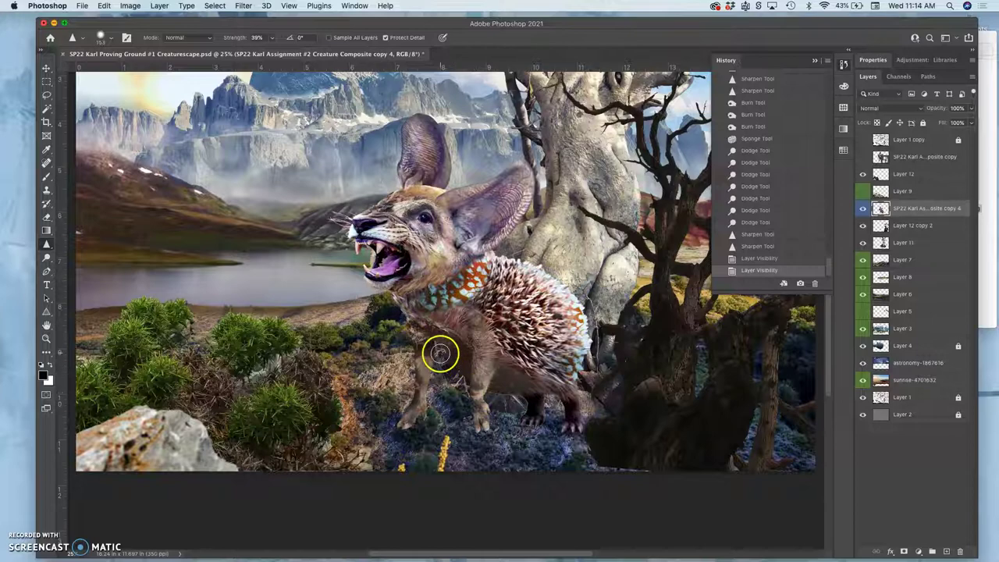
pyautogui.press('super+plus')
pyautogui.press('super+plus')
pyautogui.press('super+plus')
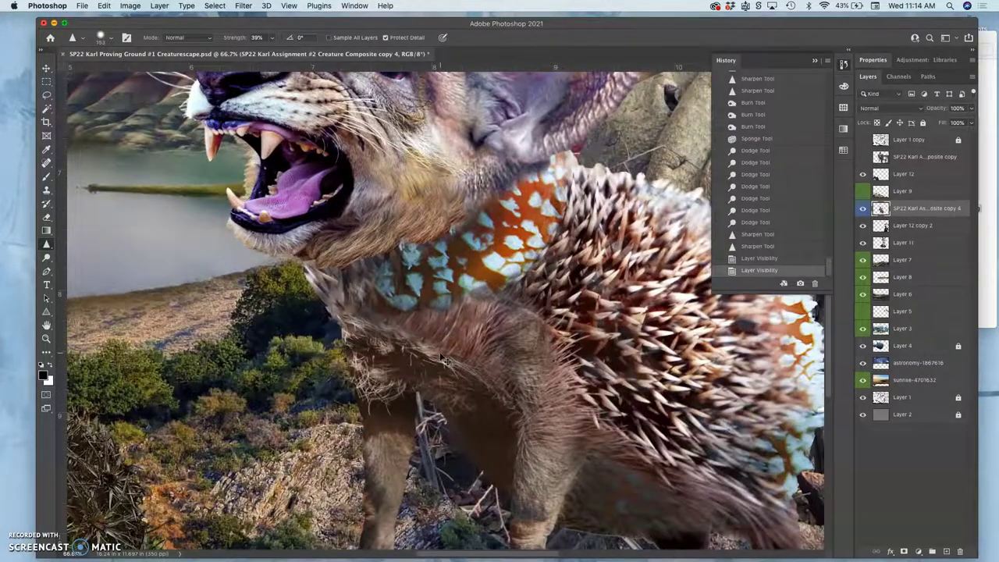
pyautogui.press('super+plus')
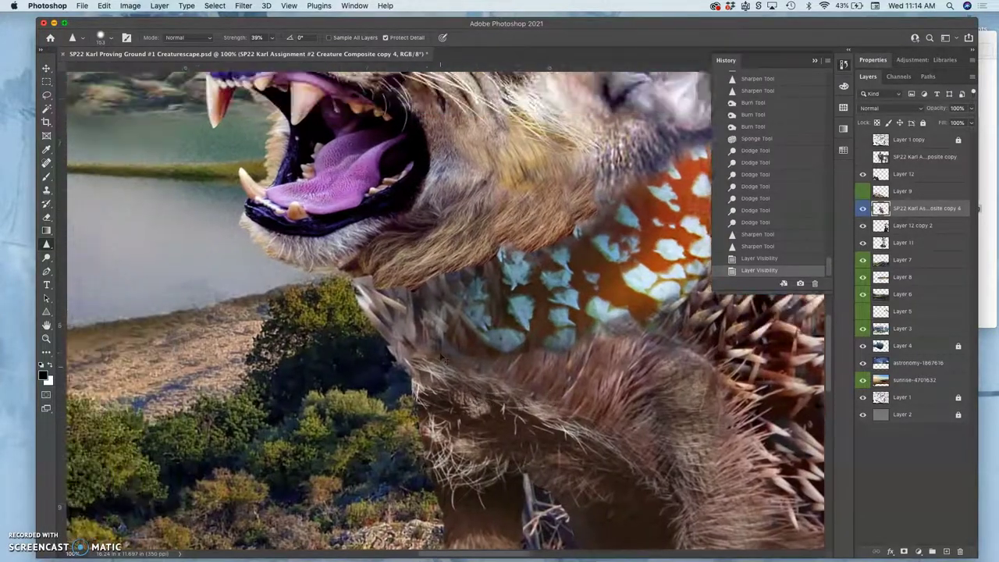
pyautogui.click(390, 326)
pyautogui.moveTo(391, 326)
pyautogui.mouseDown()
pyautogui.moveTo(370, 303)
pyautogui.moveTo(394, 326)
pyautogui.mouseUp()
# - Sharpen the fur above the snout, then set the Burn Tool to Highlights at 27% exposure
pyautogui.scroll(10, 394, 326)
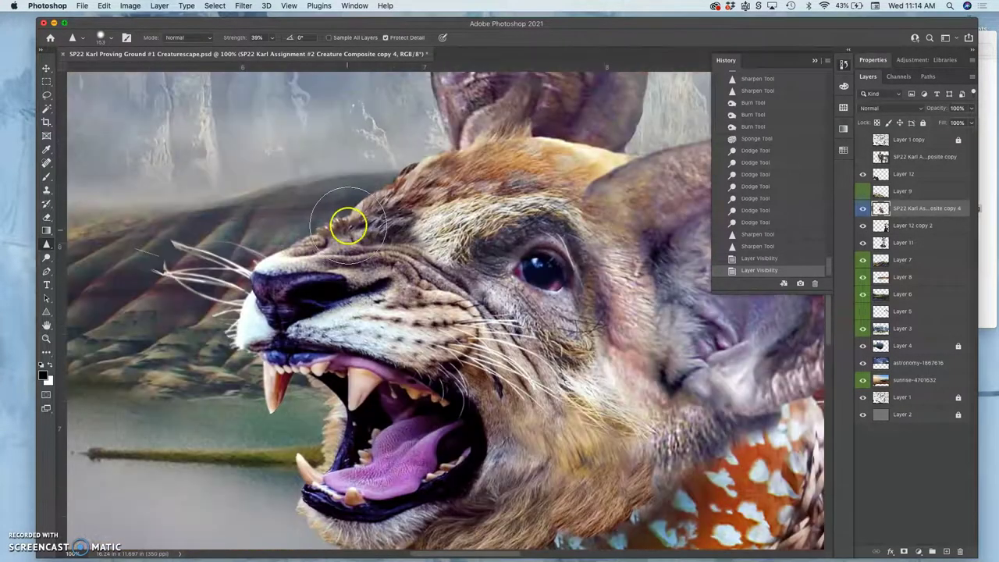
pyautogui.moveTo(348, 223); pyautogui.dragTo(337, 218)
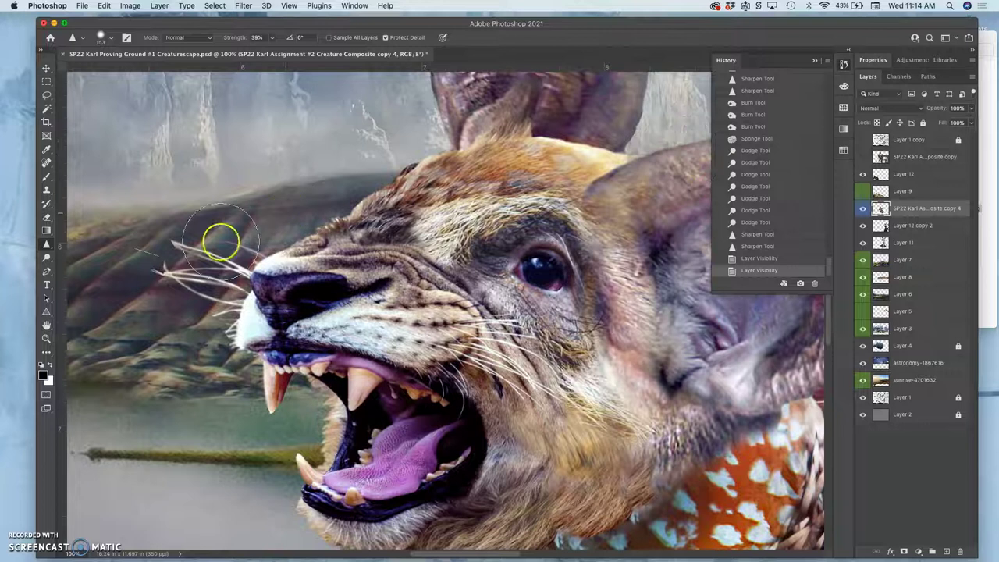
pyautogui.click(48, 258)
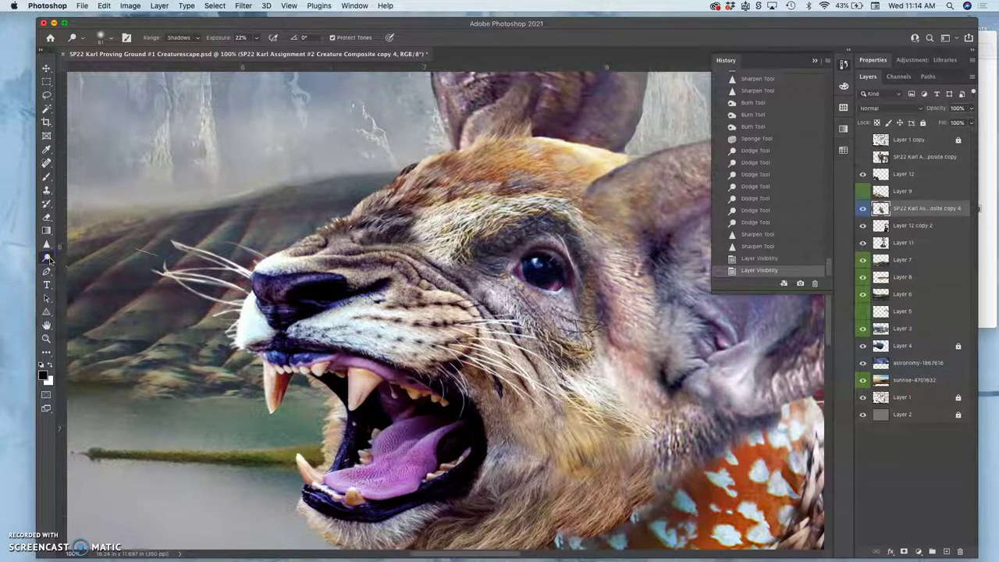
pyautogui.rightClick(48, 258)
pyautogui.click(78, 268)
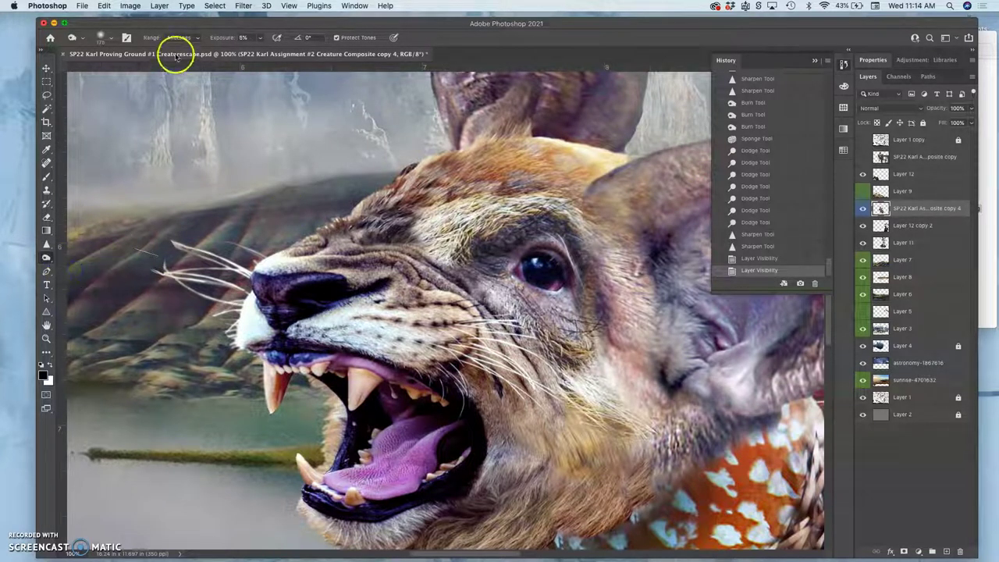
pyautogui.click(179, 38)
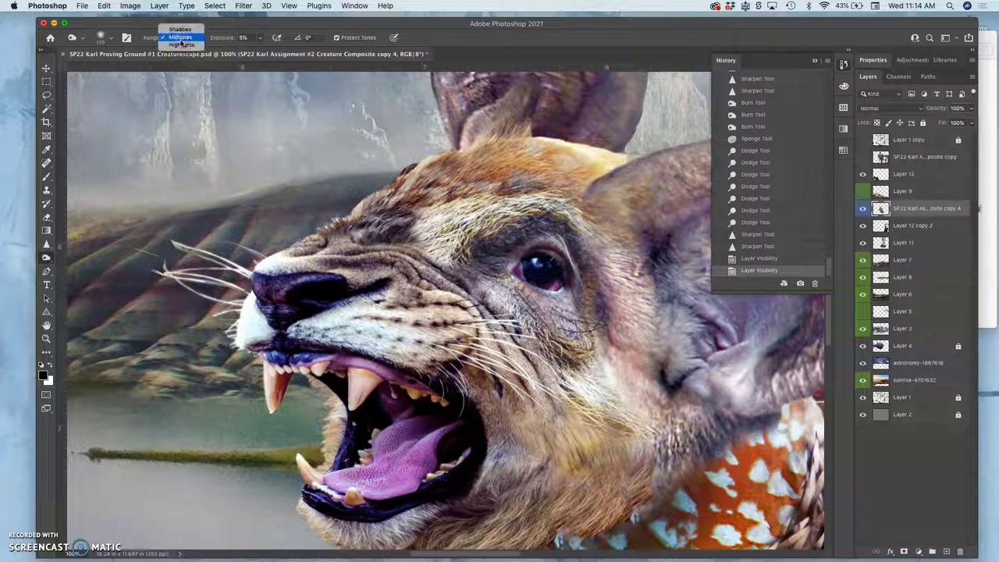
pyautogui.click(181, 45)
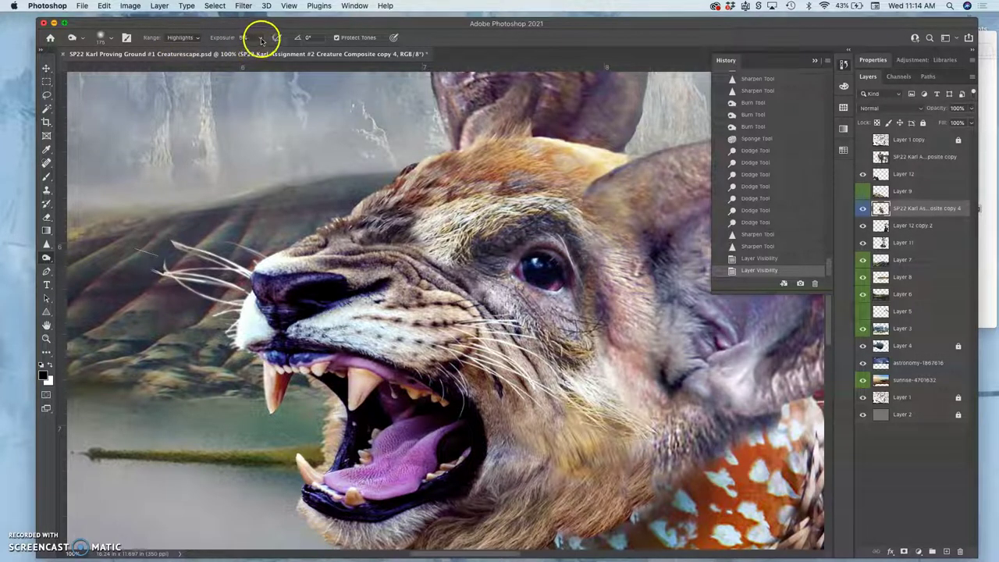
pyautogui.moveTo(261, 38); pyautogui.dragTo(261, 48)
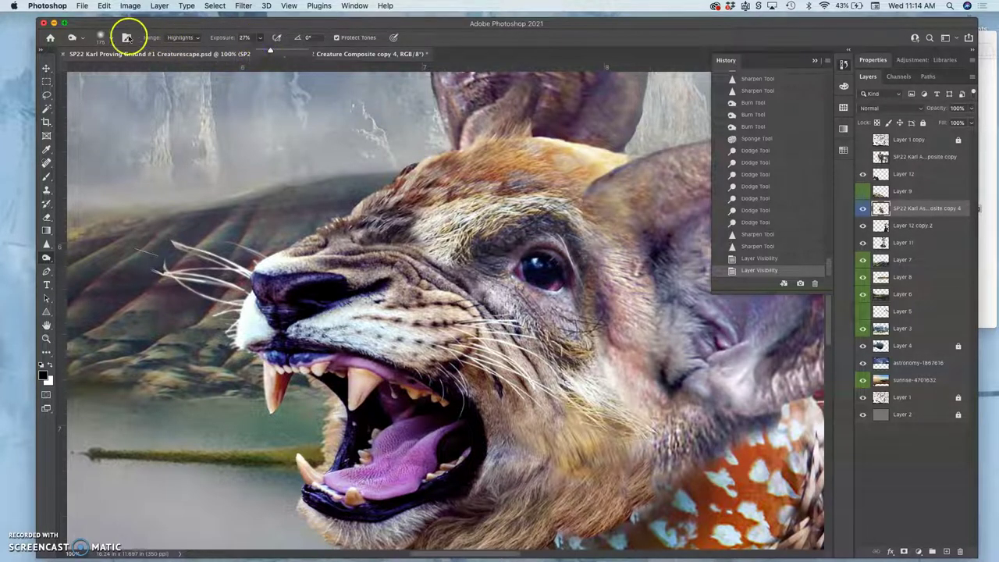
pyautogui.click(110, 37)
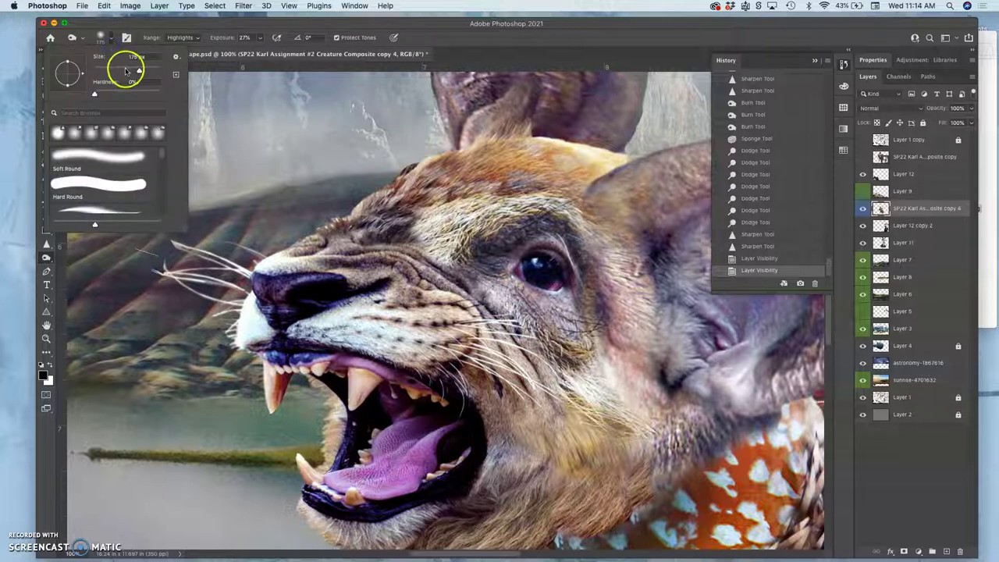
# - Burn the creature's brow up to its background edge and darken the lower jaw
pyautogui.click(323, 217)
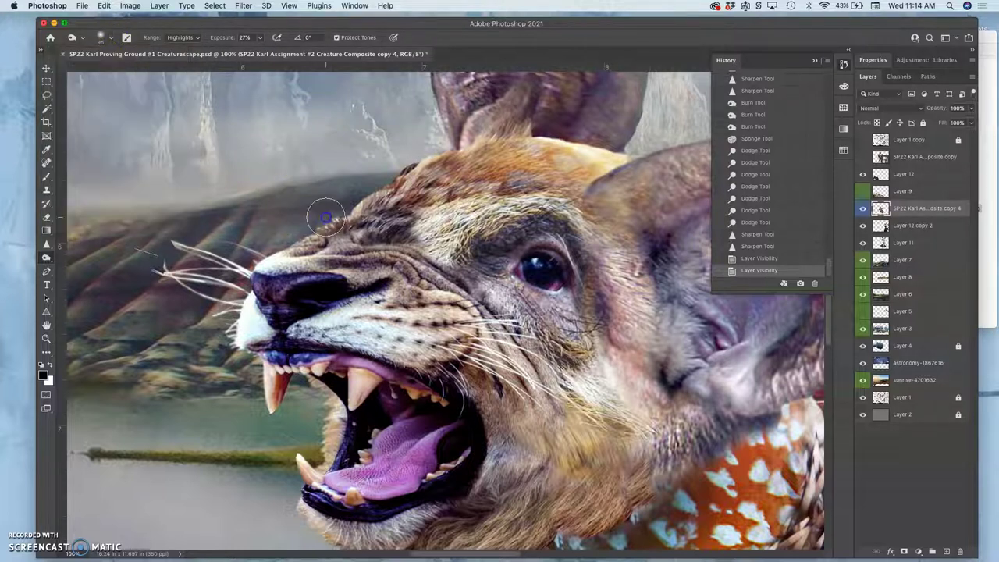
pyautogui.click(325, 218)
pyautogui.click(325, 217)
pyautogui.click(342, 213)
pyautogui.click(342, 214)
pyautogui.click(342, 215)
pyautogui.click(342, 215)
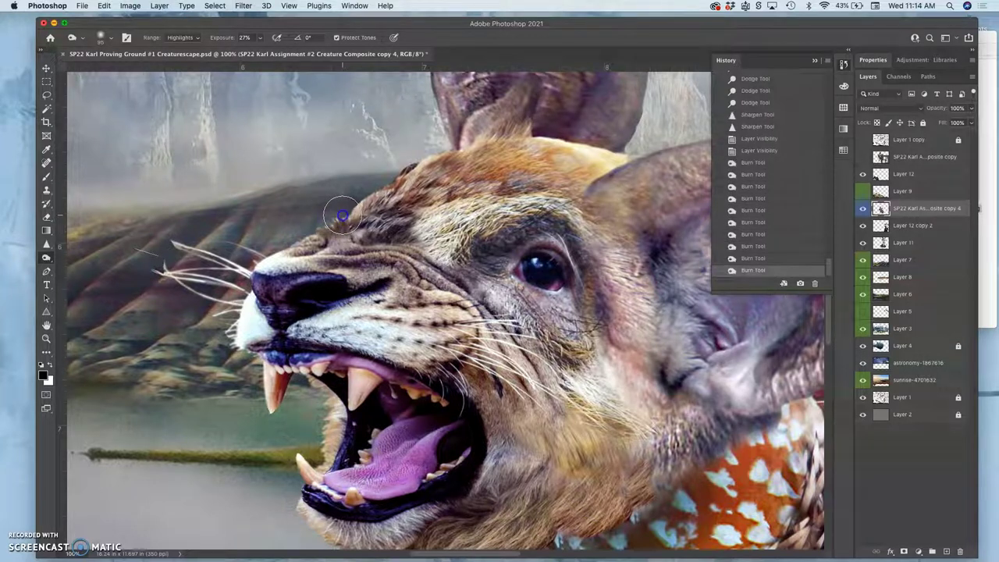
pyautogui.click(344, 211)
pyautogui.click(345, 202)
pyautogui.click(355, 197)
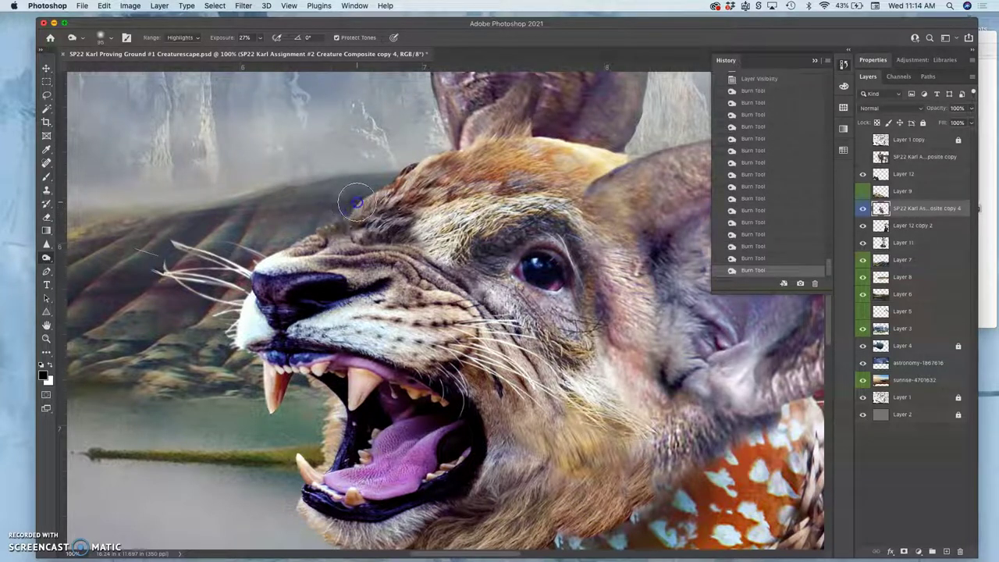
pyautogui.click(367, 195)
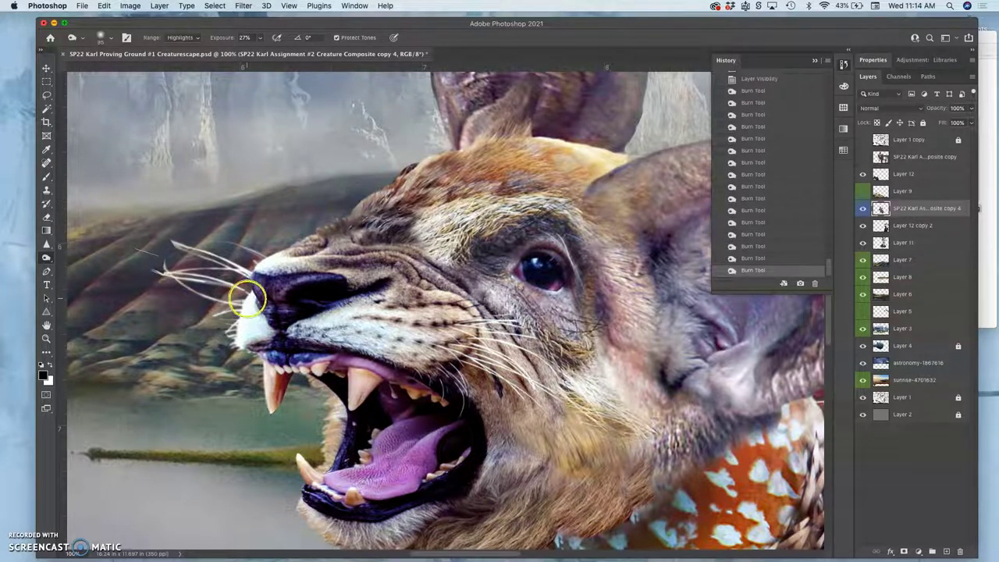
pyautogui.click(238, 328)
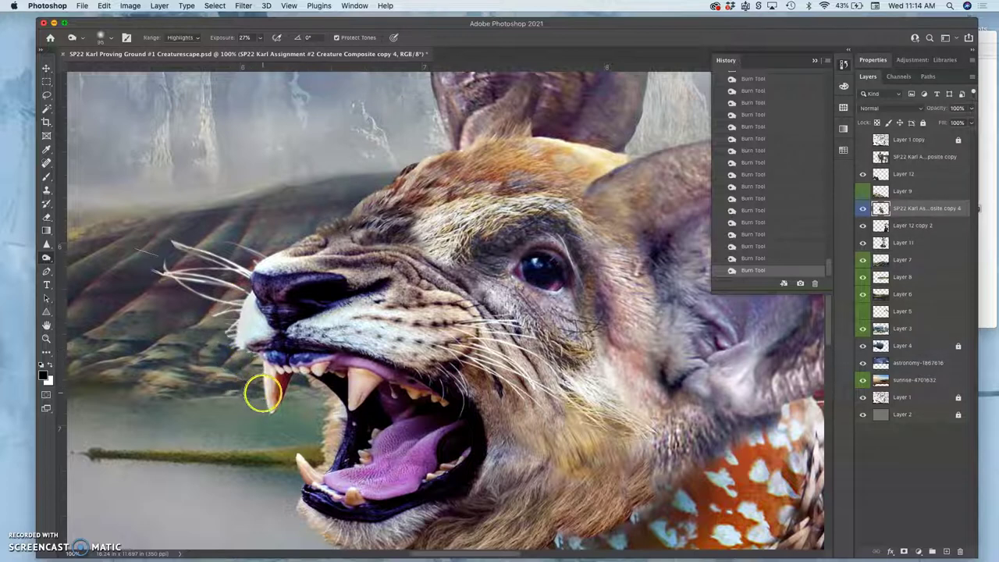
pyautogui.scroll(-1, 313, 411)
# - Back in Photoshop, burn the fur along the neck edge and up and down the front leg
pyautogui.scroll(-10, 313, 411)
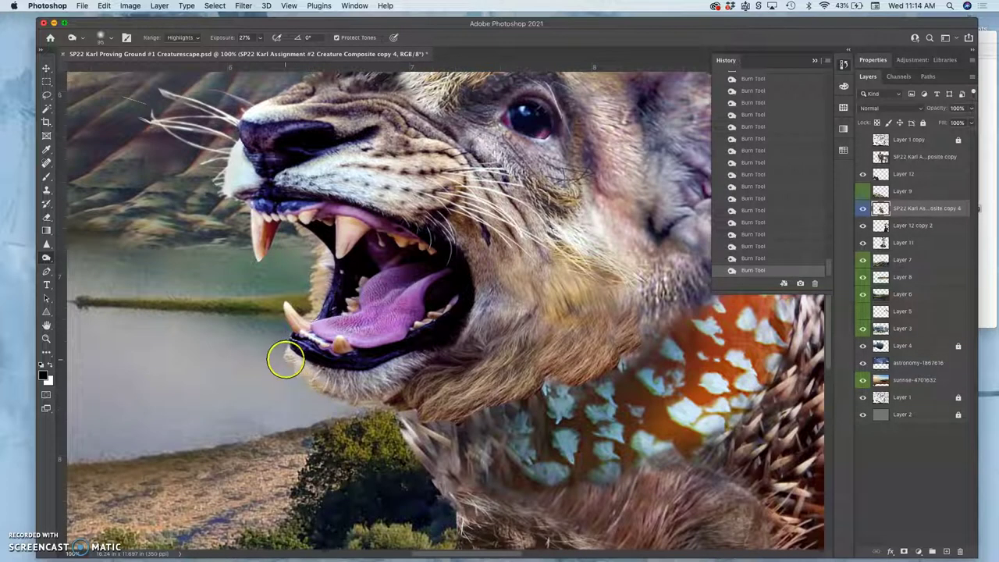
pyautogui.press('super+Tab')
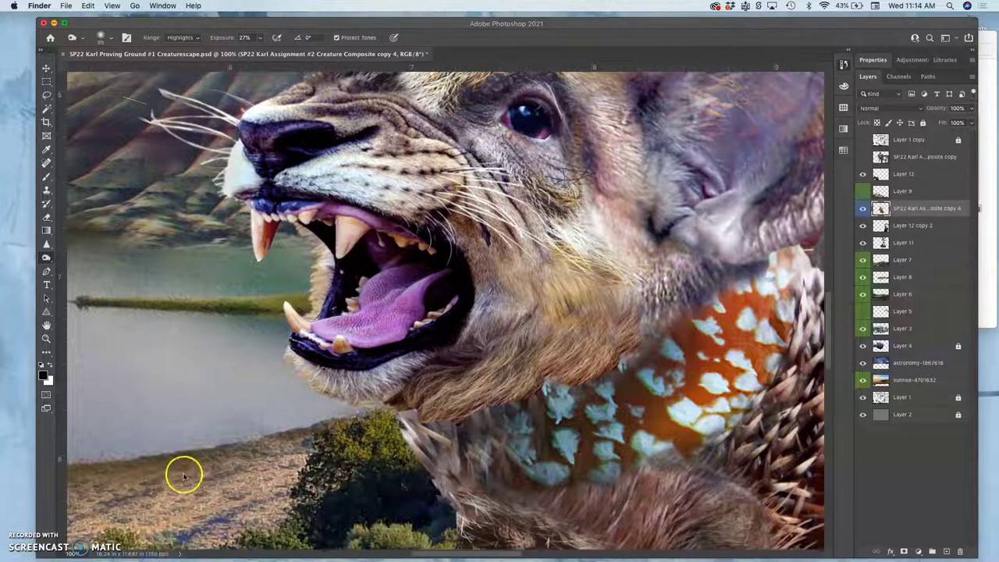
pyautogui.click(913, 212)
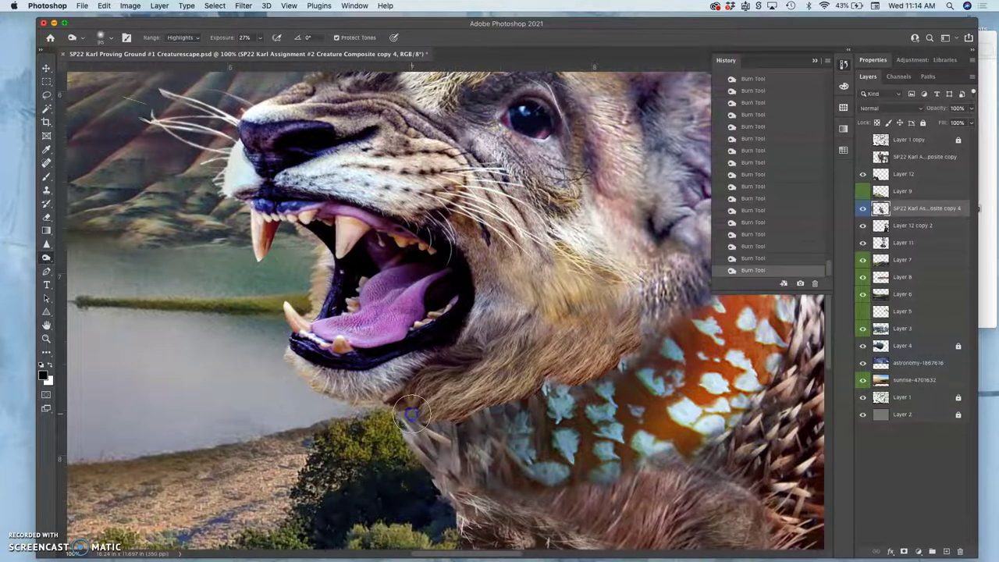
pyautogui.scroll(-5, 437, 477)
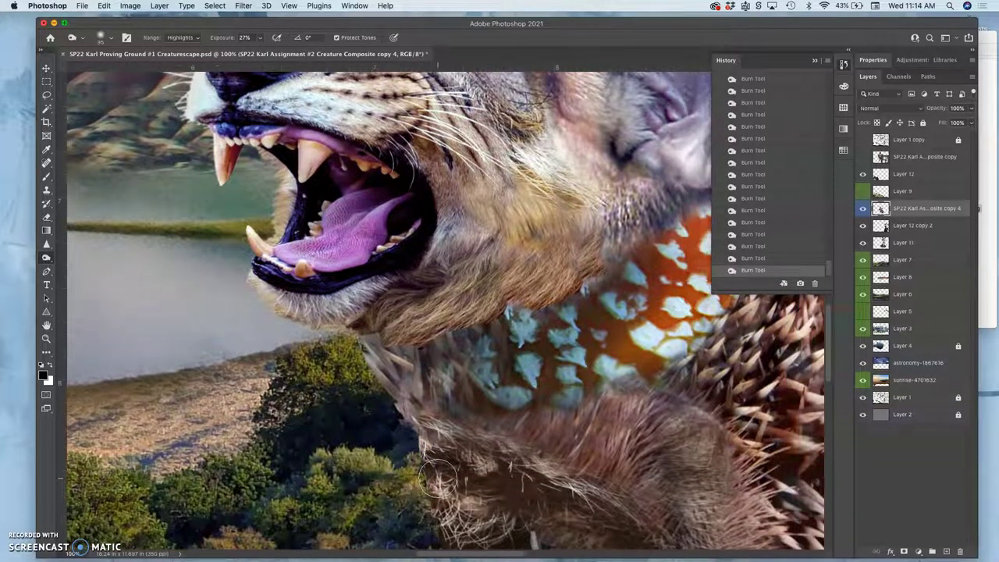
pyautogui.moveTo(438, 478)
pyautogui.mouseDown()
pyautogui.moveTo(377, 372)
pyautogui.moveTo(388, 361)
pyautogui.moveTo(409, 430)
pyautogui.moveTo(411, 417)
pyautogui.mouseUp()
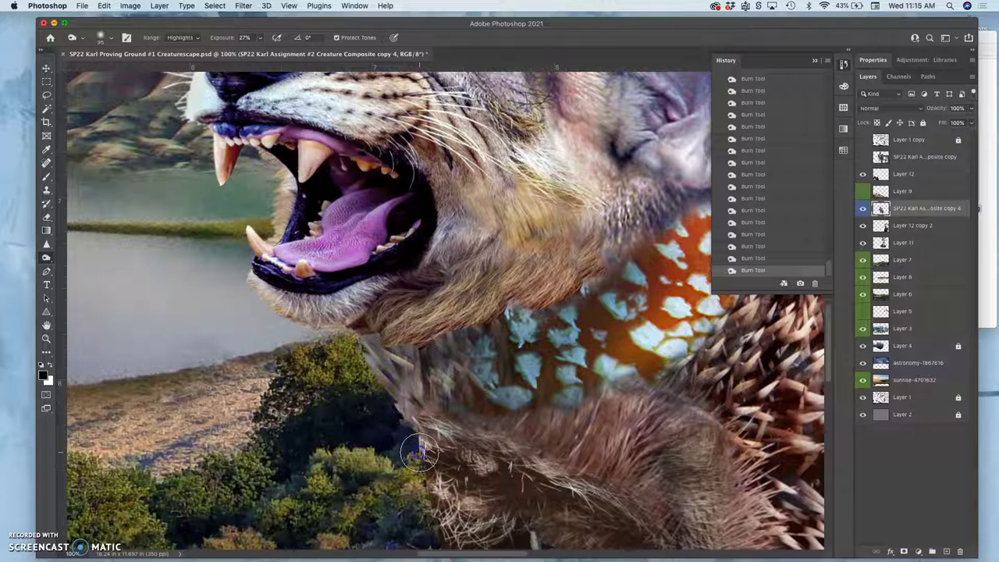
pyautogui.scroll(-5, 429, 476)
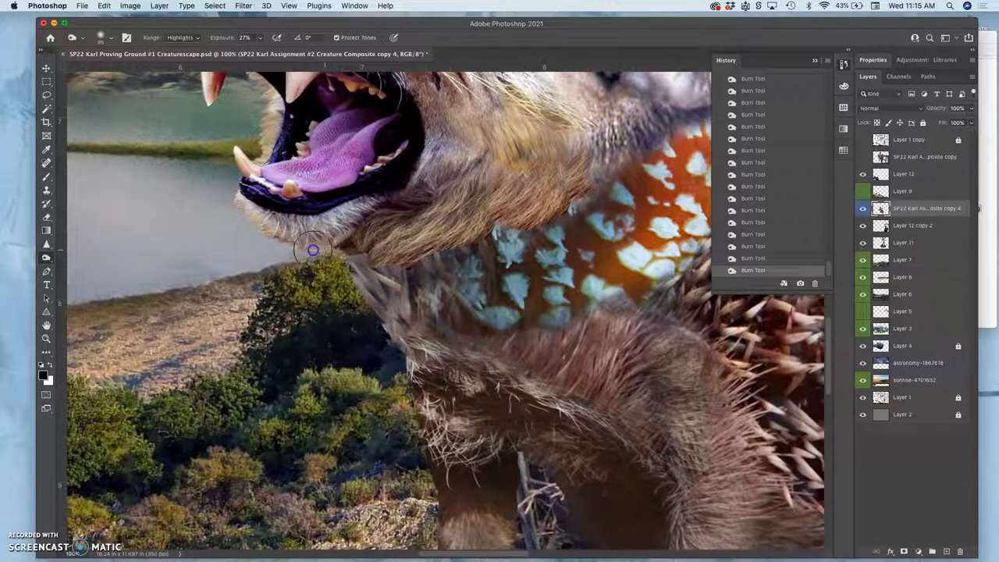
pyautogui.scroll(-5, 410, 375)
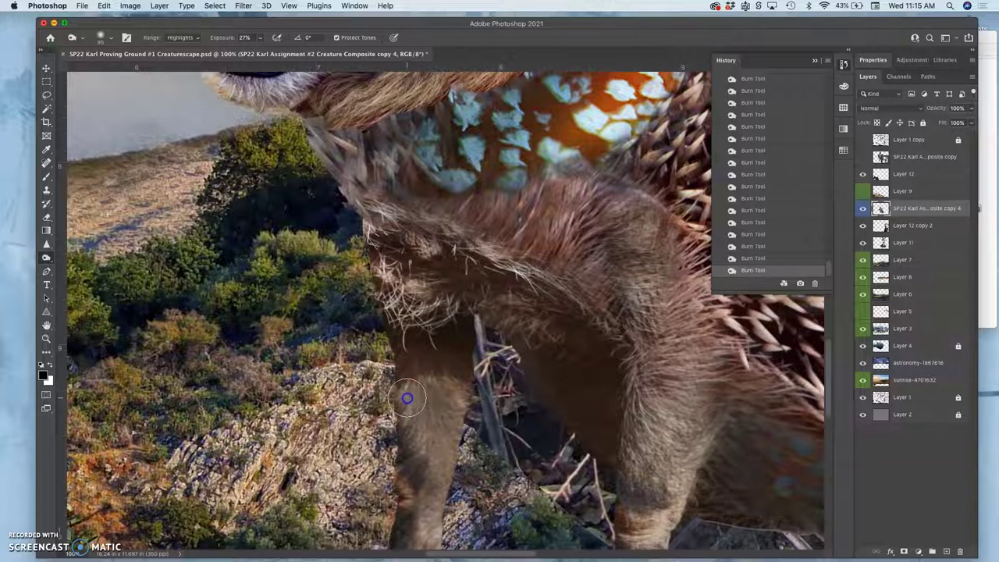
pyautogui.moveTo(442, 384); pyautogui.dragTo(408, 437)
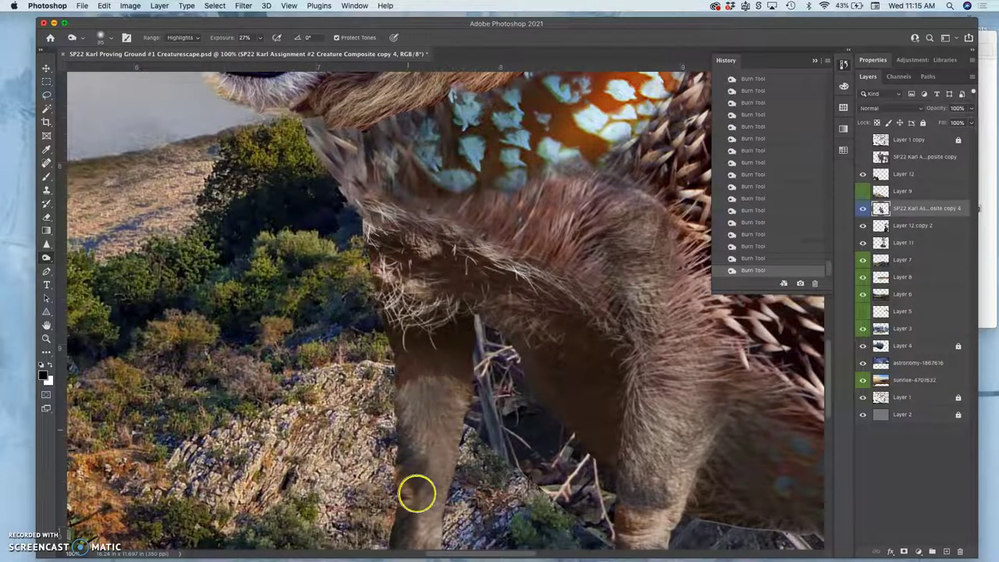
pyautogui.scroll(-4, 417, 493)
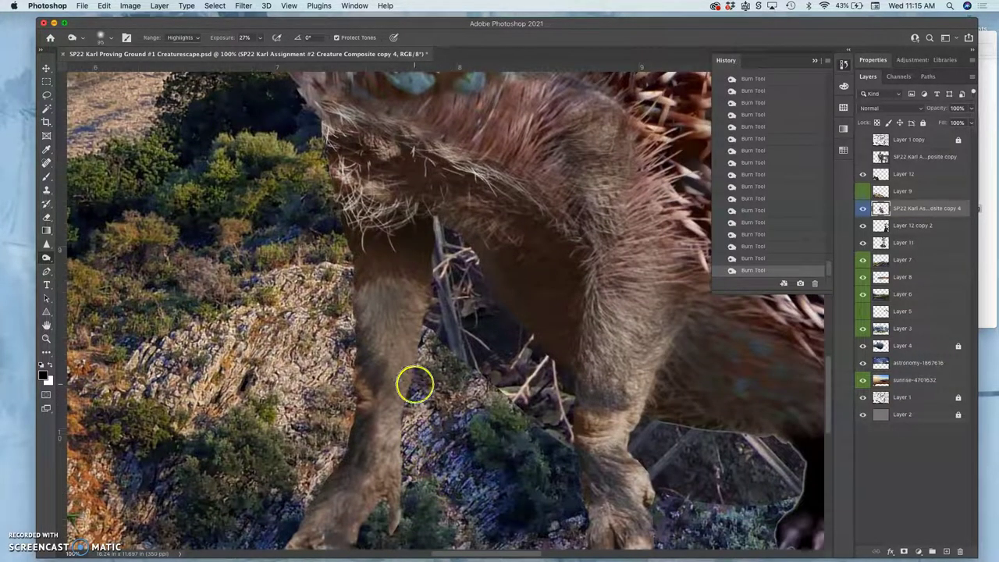
pyautogui.moveTo(414, 384)
pyautogui.mouseDown()
pyautogui.moveTo(397, 279)
pyautogui.moveTo(407, 282)
pyautogui.mouseUp()
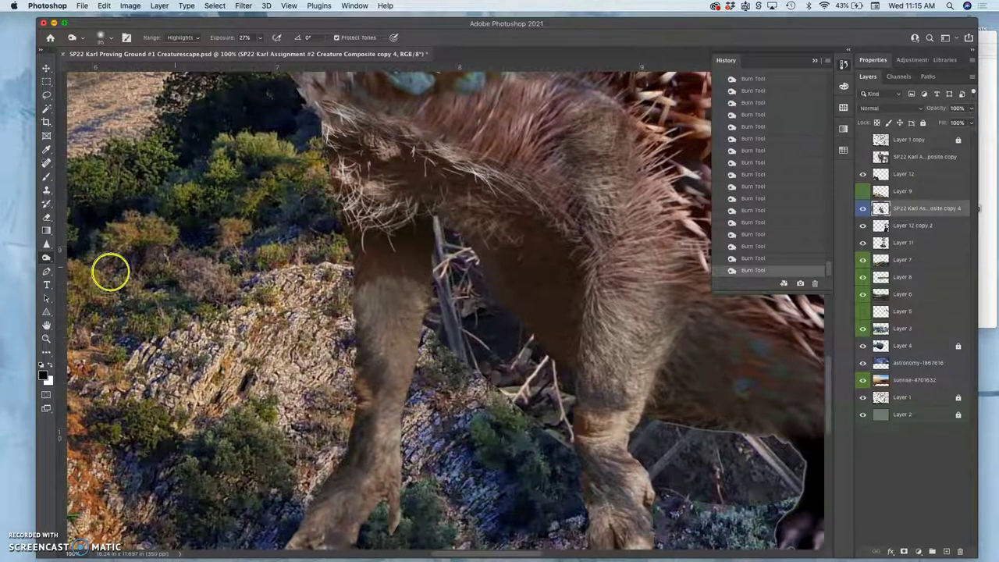
# - With the Sponge Tool in Saturate mode, saturate the front leg and the spiny back's right edge
pyautogui.click(46, 261)
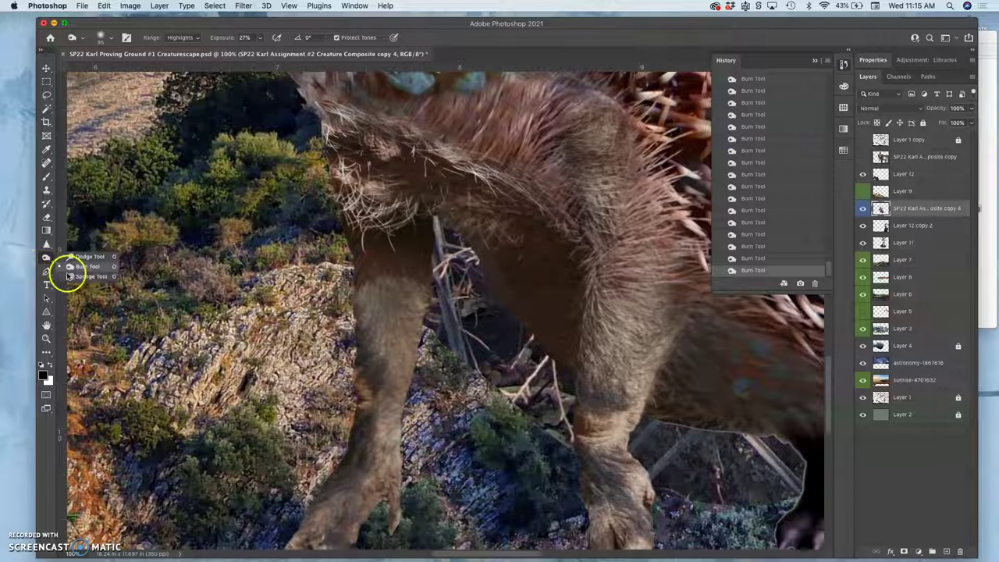
pyautogui.click(78, 277)
pyautogui.moveTo(392, 304)
pyautogui.mouseDown()
pyautogui.moveTo(384, 268)
pyautogui.moveTo(390, 290)
pyautogui.moveTo(376, 302)
pyautogui.moveTo(380, 351)
pyautogui.moveTo(389, 292)
pyautogui.moveTo(448, 291)
pyautogui.moveTo(546, 328)
pyautogui.moveTo(546, 339)
pyautogui.moveTo(503, 277)
pyautogui.moveTo(518, 297)
pyautogui.mouseUp()
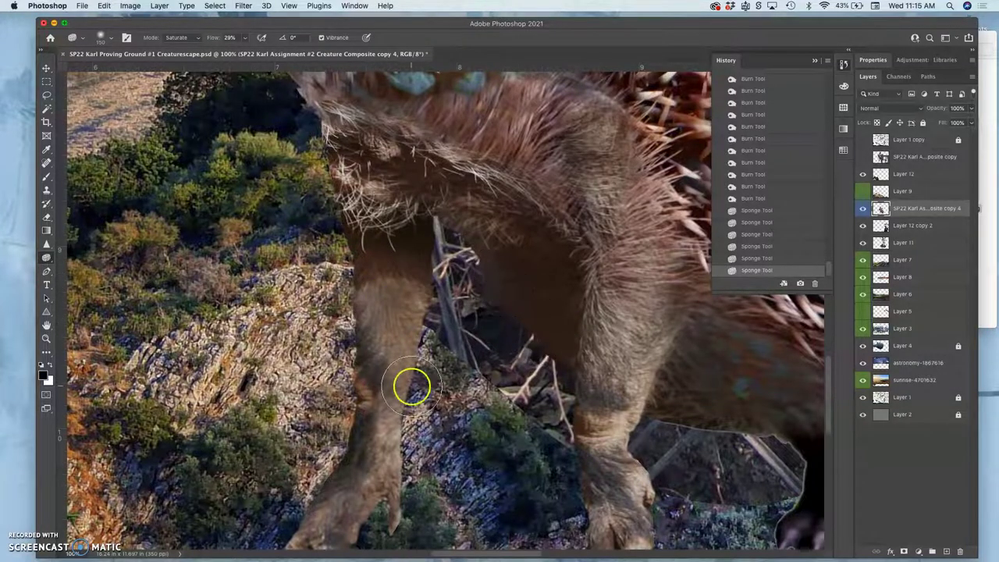
pyautogui.press('super+minus')
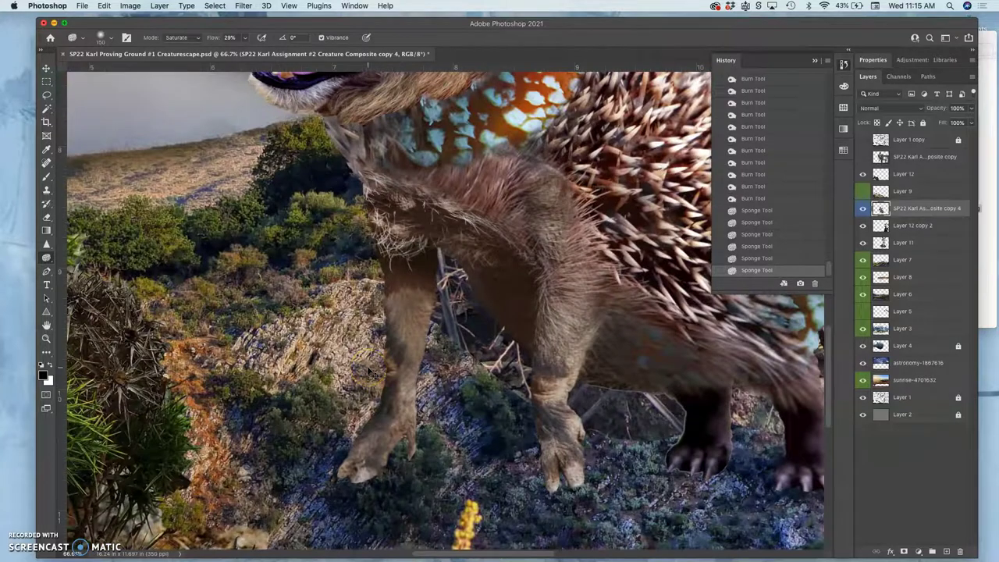
pyautogui.press('super+minus')
pyautogui.press('super+minus')
pyautogui.press('super+minus')
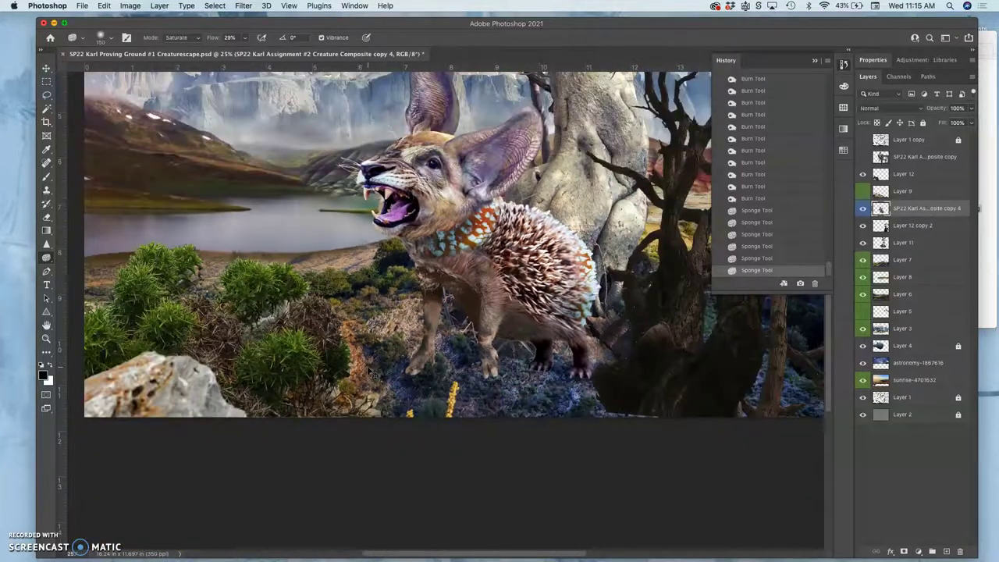
pyautogui.press('super+equal')
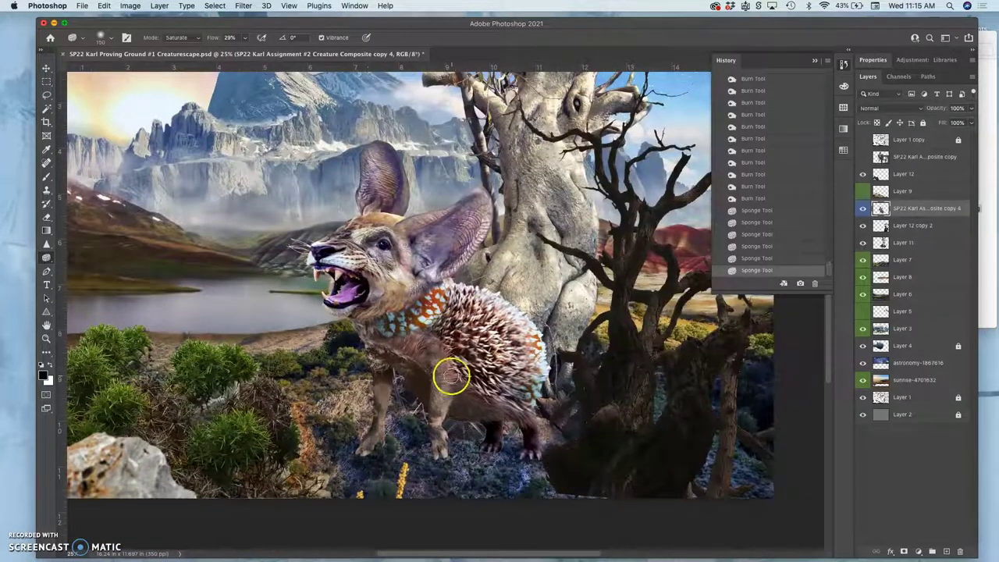
pyautogui.press('super+equal')
pyautogui.press('super+equal')
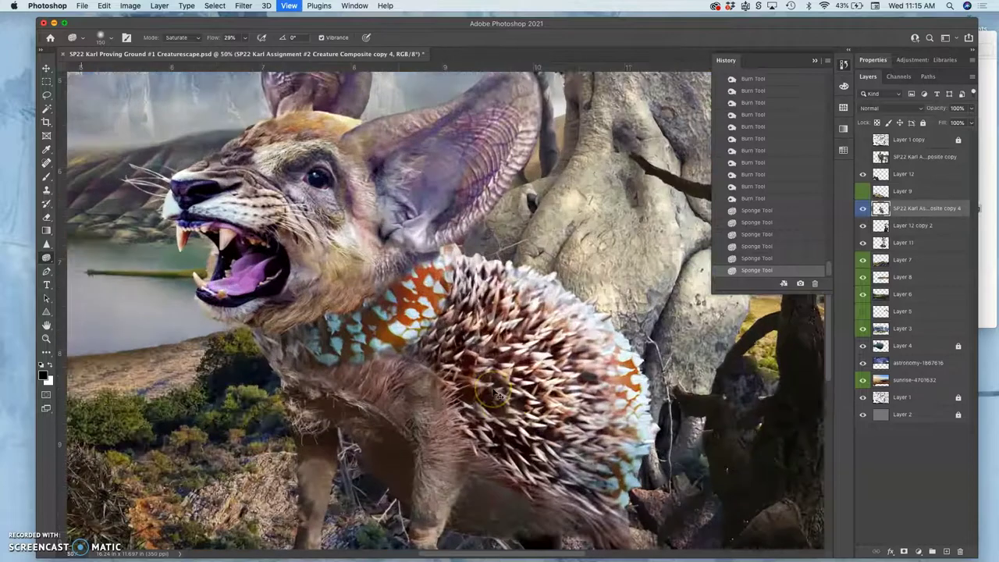
pyautogui.press('super+equal')
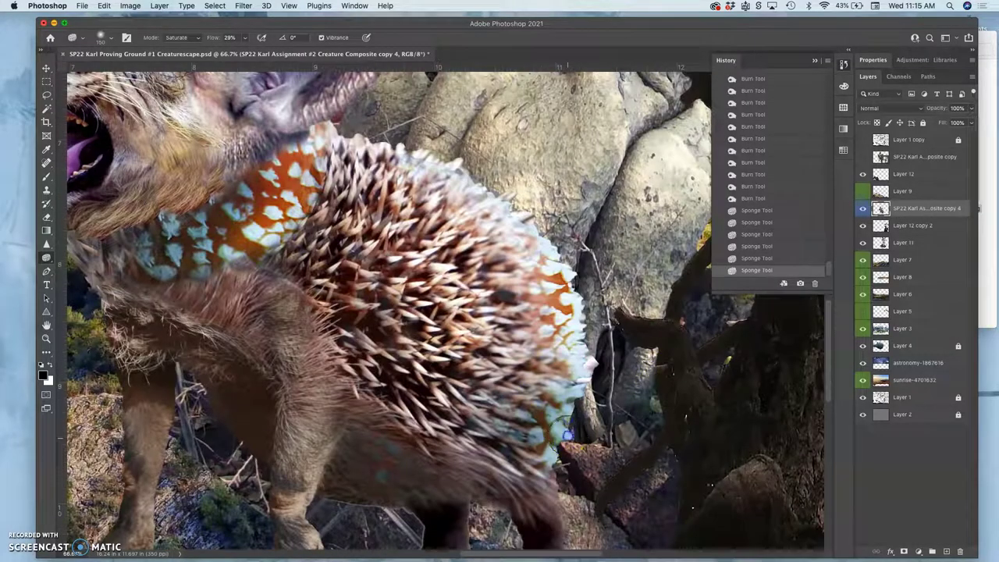
pyautogui.moveTo(570, 348); pyautogui.dragTo(565, 394)
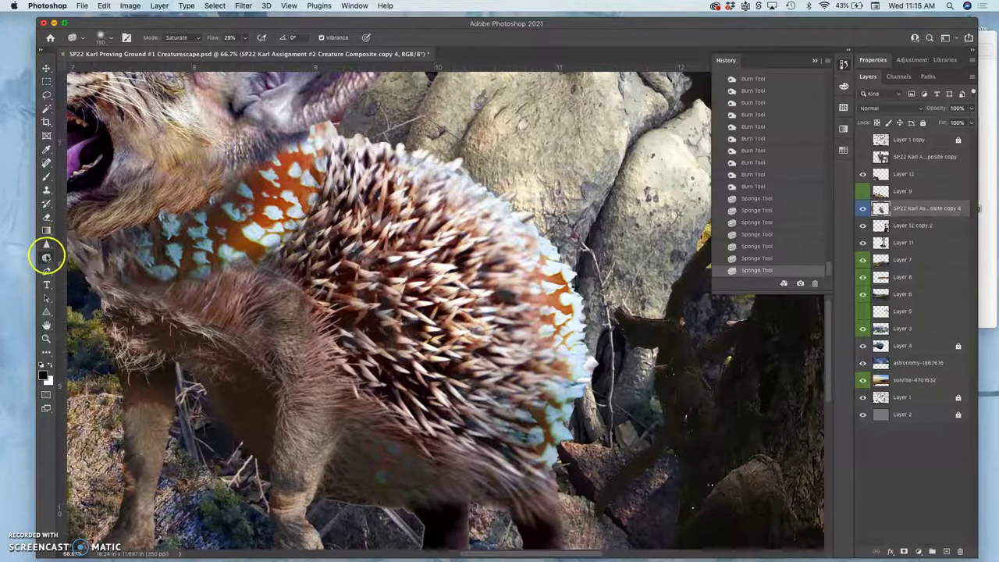
# - Switch back to the Burn Tool and darken the spines along the top edge
pyautogui.rightClick(46, 258)
pyautogui.click(76, 266)
pyautogui.moveTo(381, 154)
pyautogui.mouseDown()
pyautogui.moveTo(363, 148)
pyautogui.moveTo(409, 154)
pyautogui.moveTo(422, 144)
pyautogui.mouseUp()
pyautogui.click(424, 142)
pyautogui.click(414, 141)
pyautogui.click(404, 138)
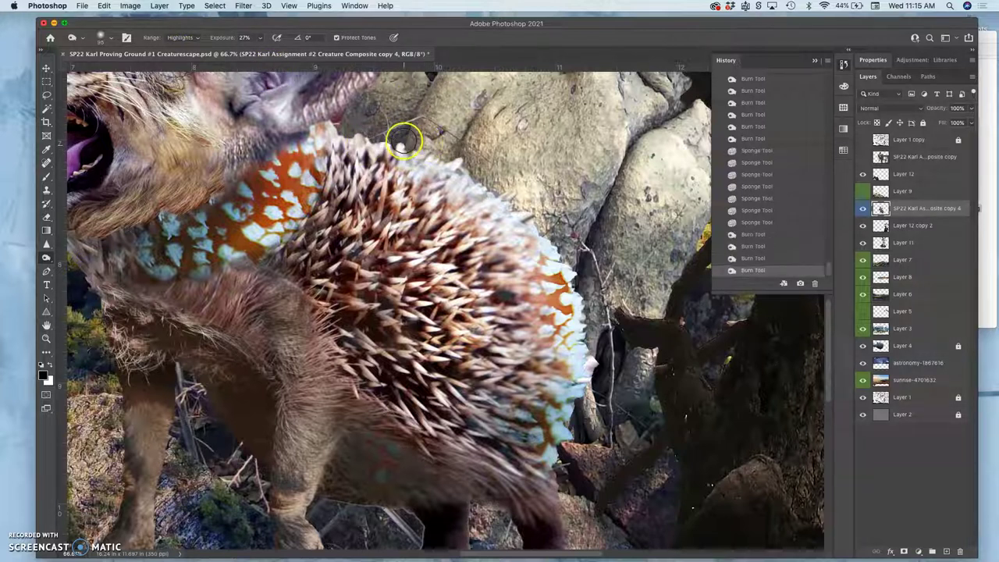
pyautogui.click(403, 140)
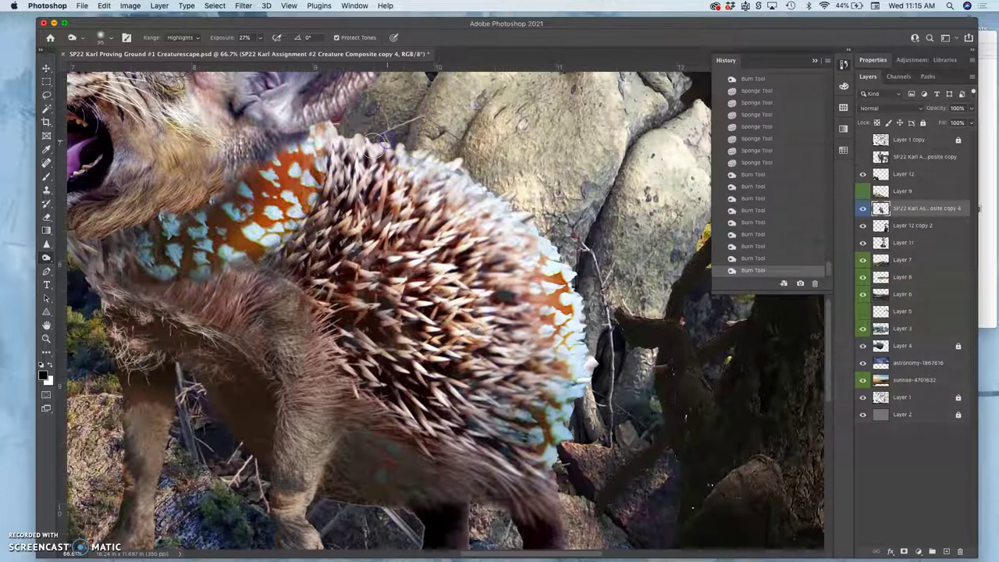
# - Burn the spines near the neck and down the outer spine edge toward the rocks
pyautogui.click(344, 149)
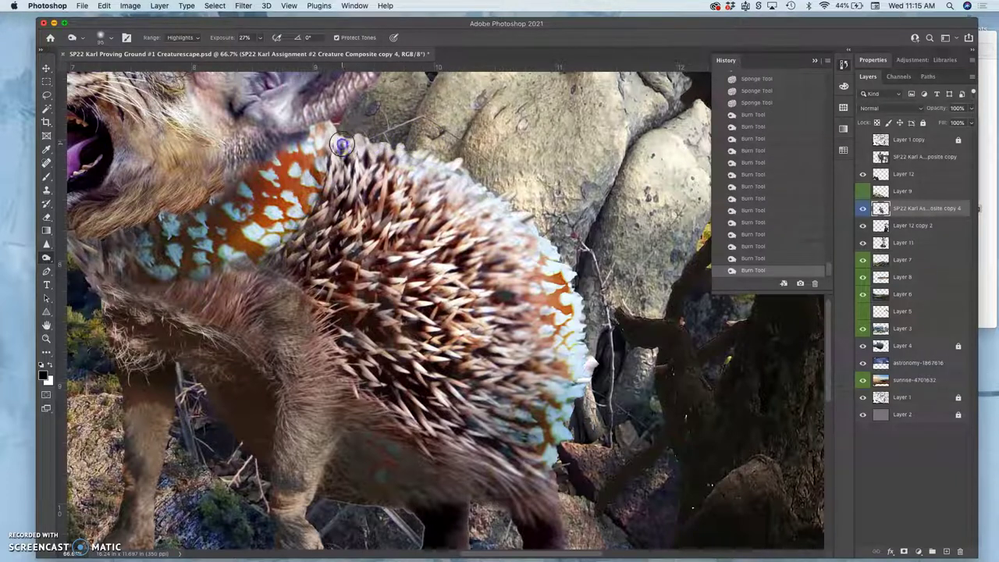
pyautogui.click(334, 134)
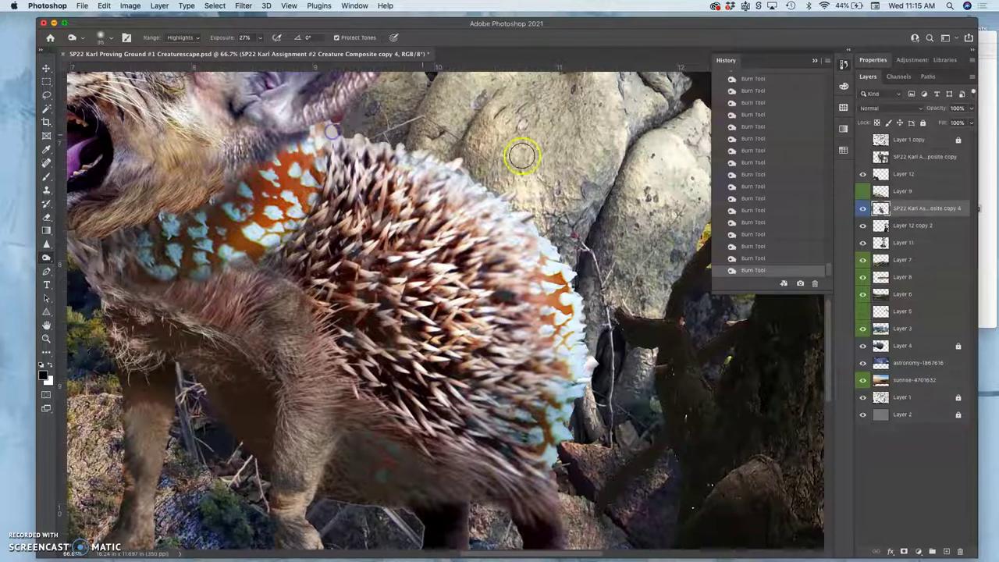
pyautogui.click(463, 164)
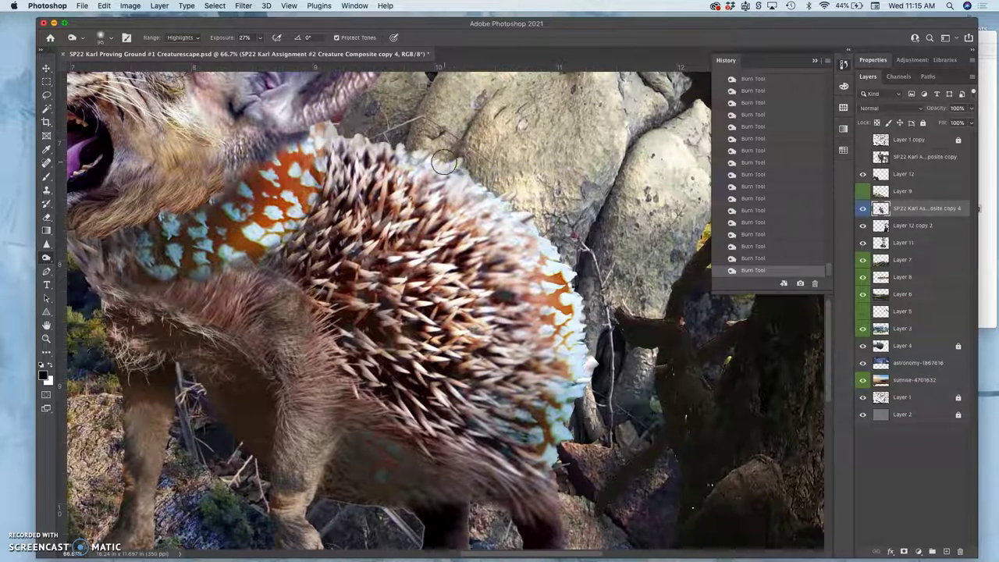
pyautogui.click(437, 160)
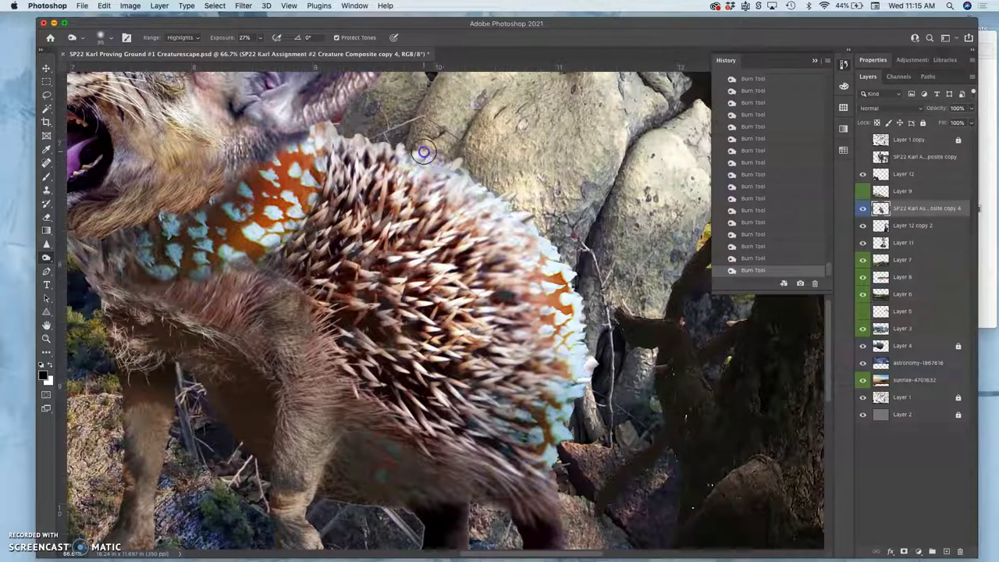
pyautogui.click(504, 191)
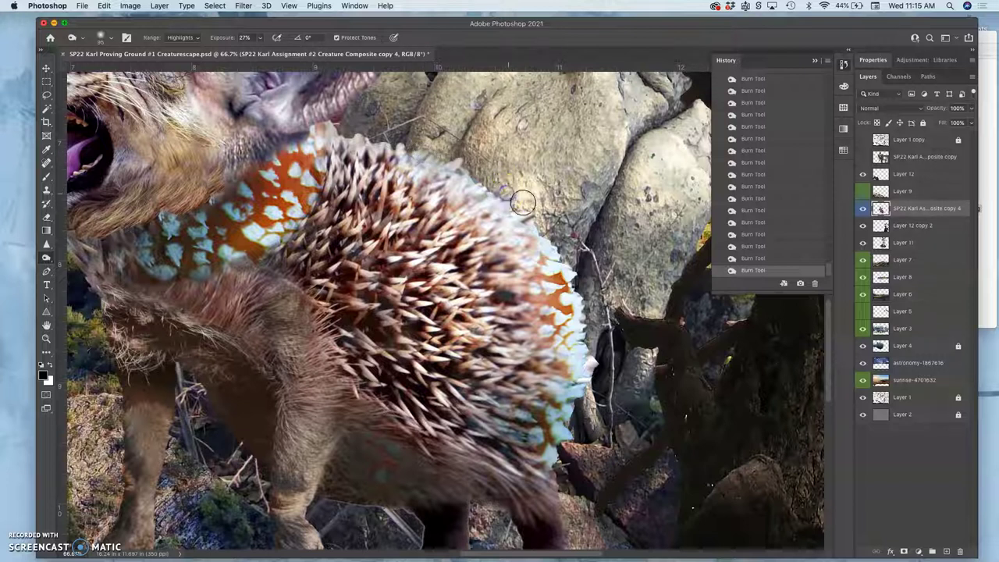
pyautogui.click(523, 215)
pyautogui.click(537, 231)
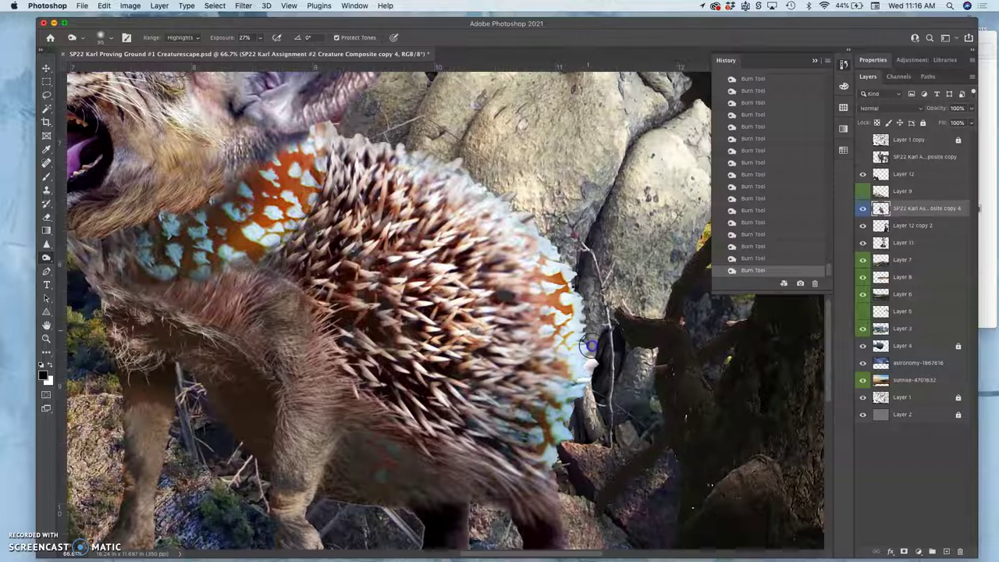
pyautogui.moveTo(591, 345)
pyautogui.mouseDown()
pyautogui.moveTo(588, 419)
pyautogui.moveTo(583, 385)
pyautogui.moveTo(555, 451)
pyautogui.moveTo(570, 337)
pyautogui.mouseUp()
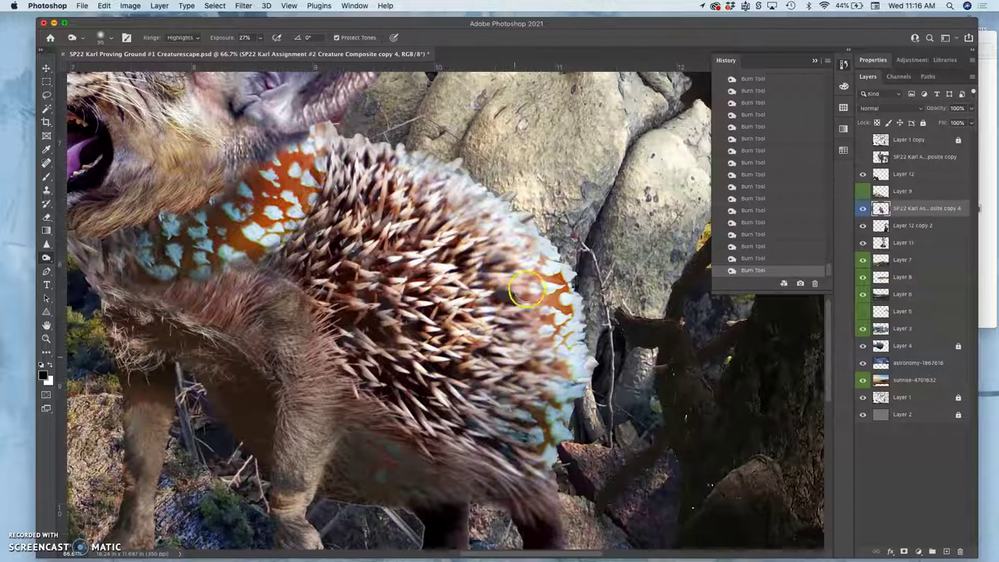
# - Sharpen the creature's spines with the Sharpen tool at 39% strength
pyautogui.click(46, 243)
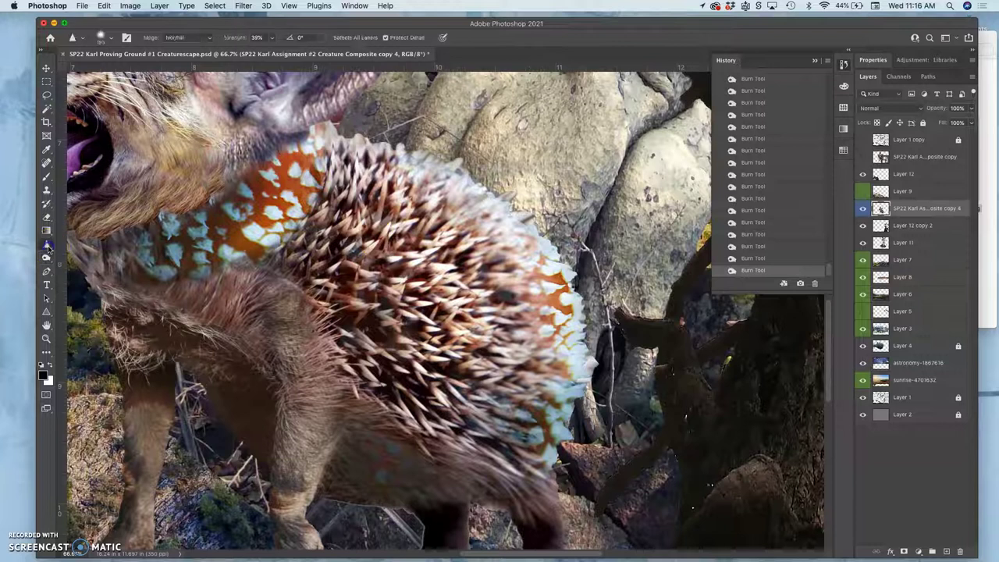
pyautogui.moveTo(536, 395); pyautogui.dragTo(486, 373)
pyautogui.moveTo(532, 334); pyautogui.dragTo(508, 308)
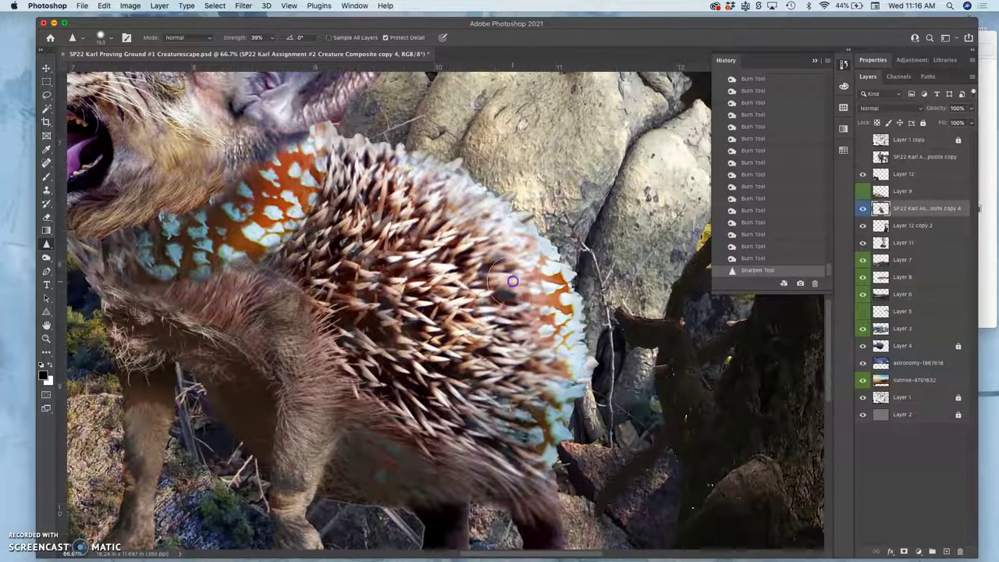
pyautogui.moveTo(503, 244)
pyautogui.mouseDown()
pyautogui.moveTo(458, 200)
pyautogui.moveTo(480, 222)
pyautogui.mouseUp()
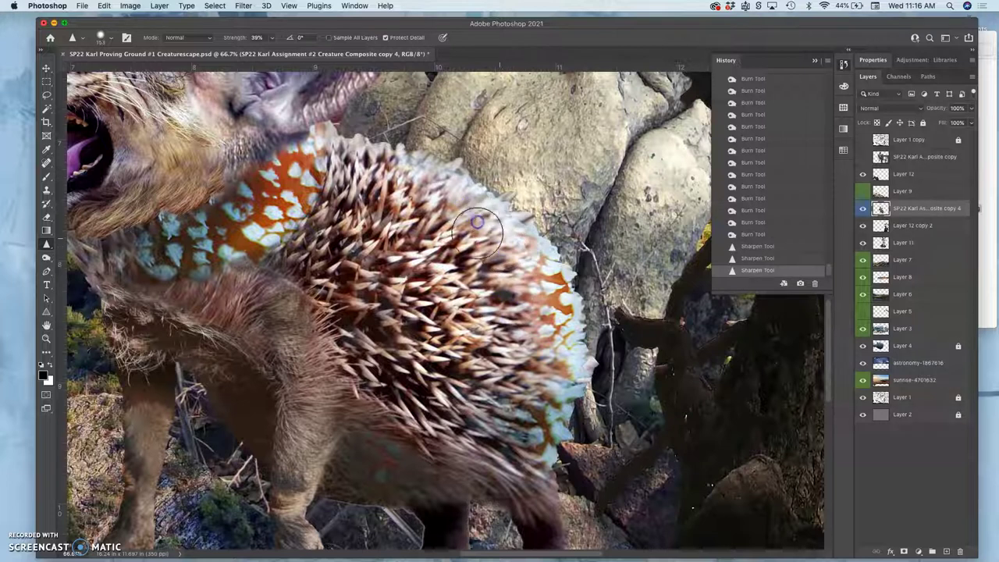
pyautogui.click(554, 348)
pyautogui.moveTo(554, 347)
pyautogui.mouseDown()
pyautogui.moveTo(563, 371)
pyautogui.moveTo(554, 336)
pyautogui.moveTo(562, 392)
pyautogui.moveTo(515, 431)
pyautogui.mouseUp()
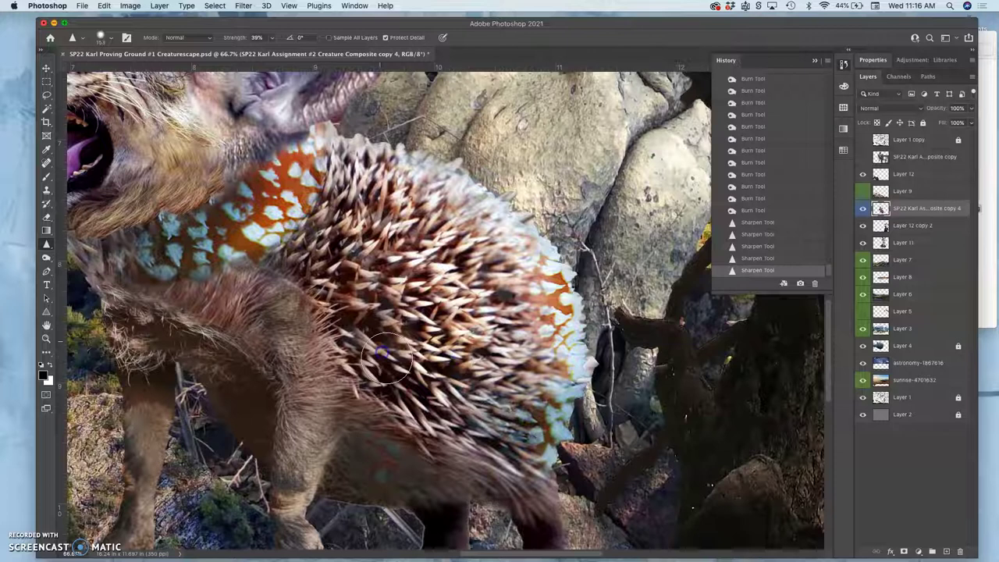
# - Sharpen the blue-and-orange scales and the cheek, then zoom out to the full scene
pyautogui.scroll(3, 339, 223)
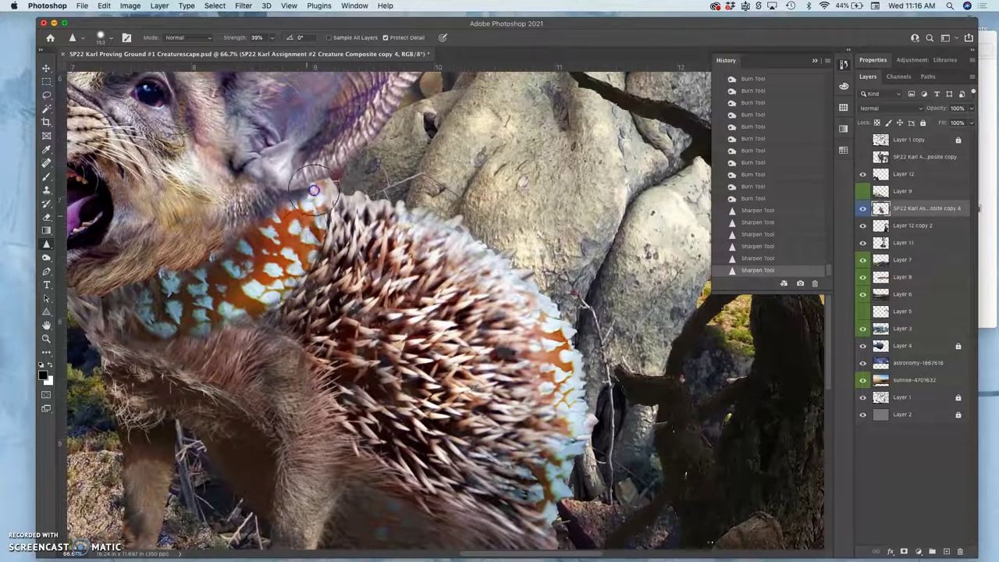
pyautogui.moveTo(285, 262); pyautogui.dragTo(275, 278)
pyautogui.moveTo(195, 304)
pyautogui.mouseDown()
pyautogui.moveTo(169, 310)
pyautogui.moveTo(187, 341)
pyautogui.mouseUp()
pyautogui.scroll(3, 285, 321)
pyautogui.hscroll(-2, 285, 322)
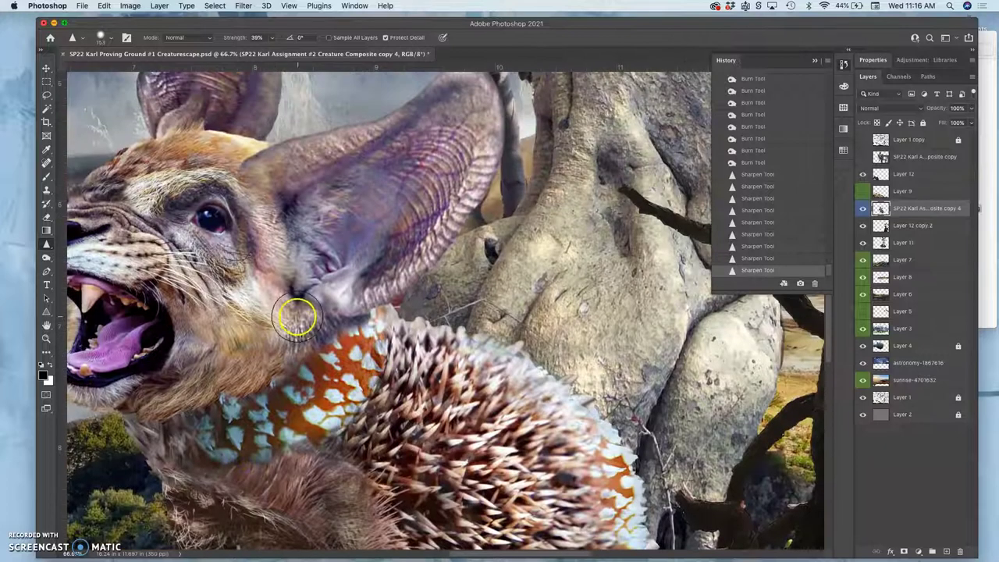
pyautogui.moveTo(297, 316)
pyautogui.mouseDown()
pyautogui.moveTo(271, 322)
pyautogui.moveTo(269, 335)
pyautogui.moveTo(253, 322)
pyautogui.moveTo(229, 362)
pyautogui.moveTo(228, 347)
pyautogui.moveTo(208, 362)
pyautogui.mouseUp()
pyautogui.click(330, 396)
pyautogui.hscroll(-2, 332, 398)
pyautogui.scroll(-1, 332, 398)
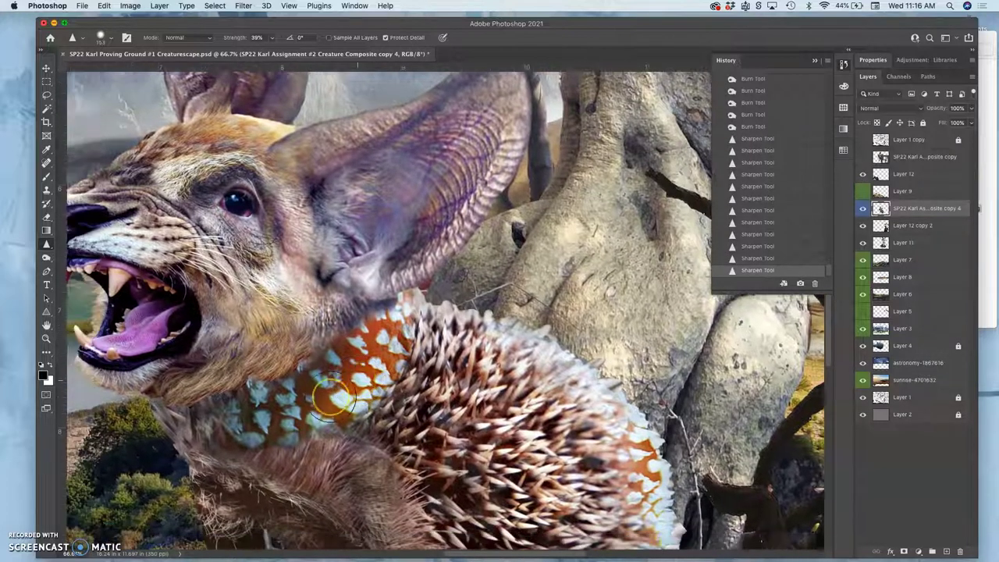
pyautogui.scroll(2, 332, 396)
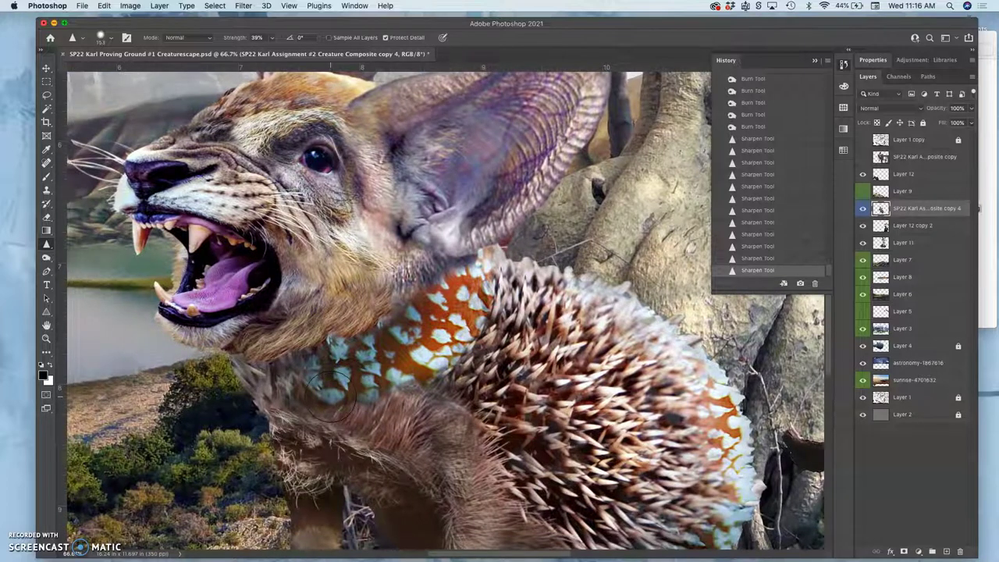
pyautogui.scroll(-2, 331, 394)
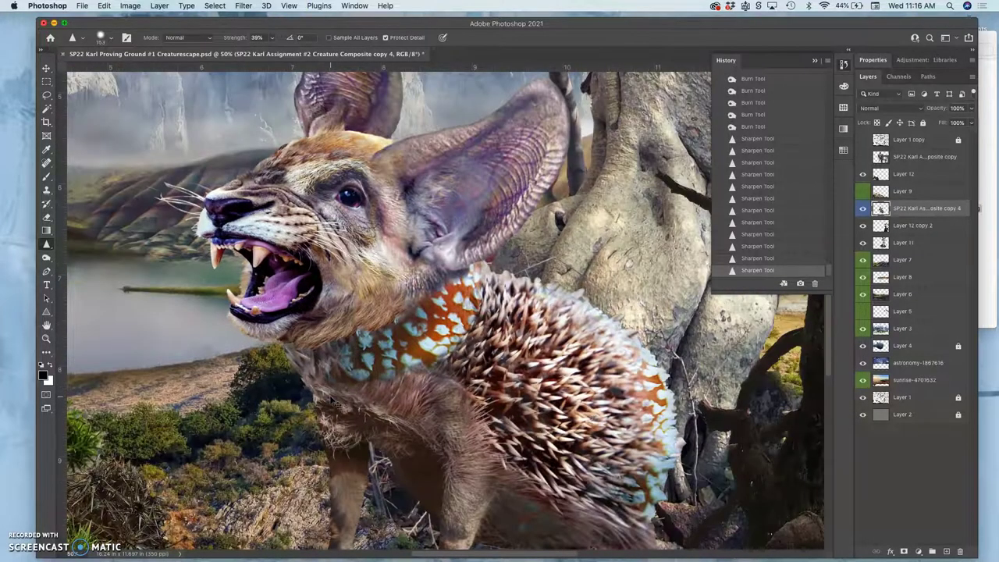
pyautogui.scroll(-1, 331, 398)
pyautogui.scroll(-1, 331, 399)
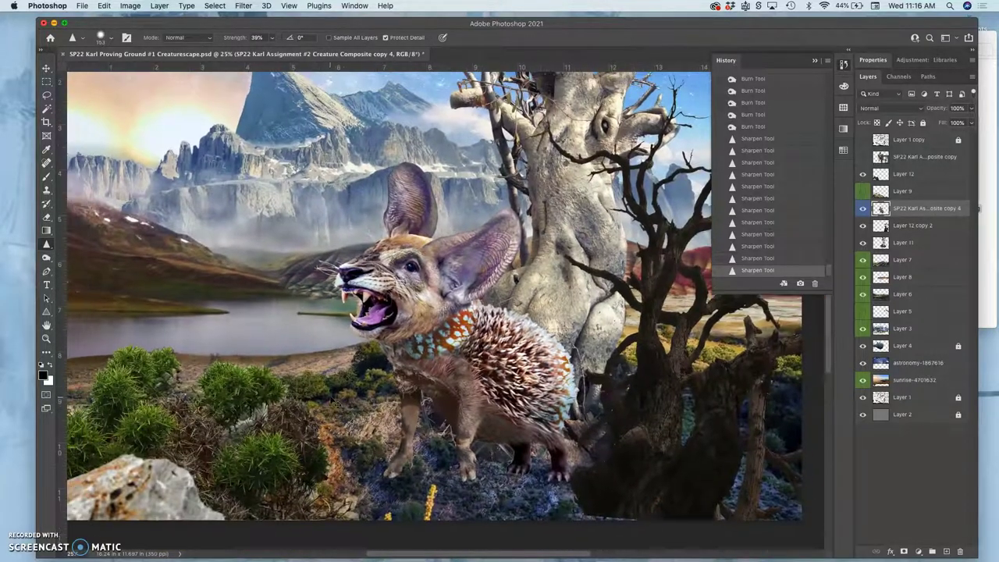
# - Toggle the creature layer's visibility to compare, then duplicate it as copy 5 with Cmd+J
pyautogui.click(862, 209)
pyautogui.click(862, 209)
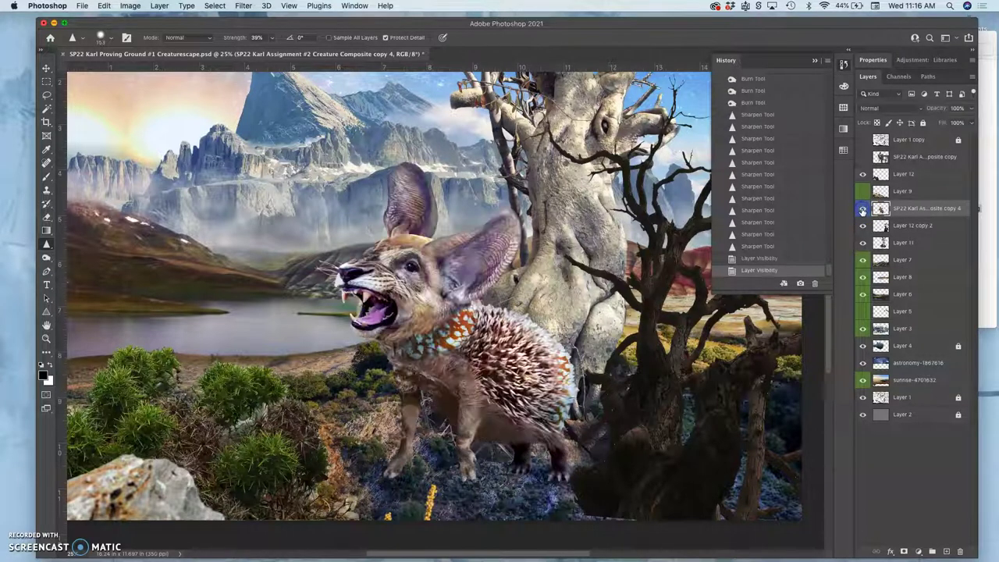
pyautogui.click(862, 209)
pyautogui.click(863, 209)
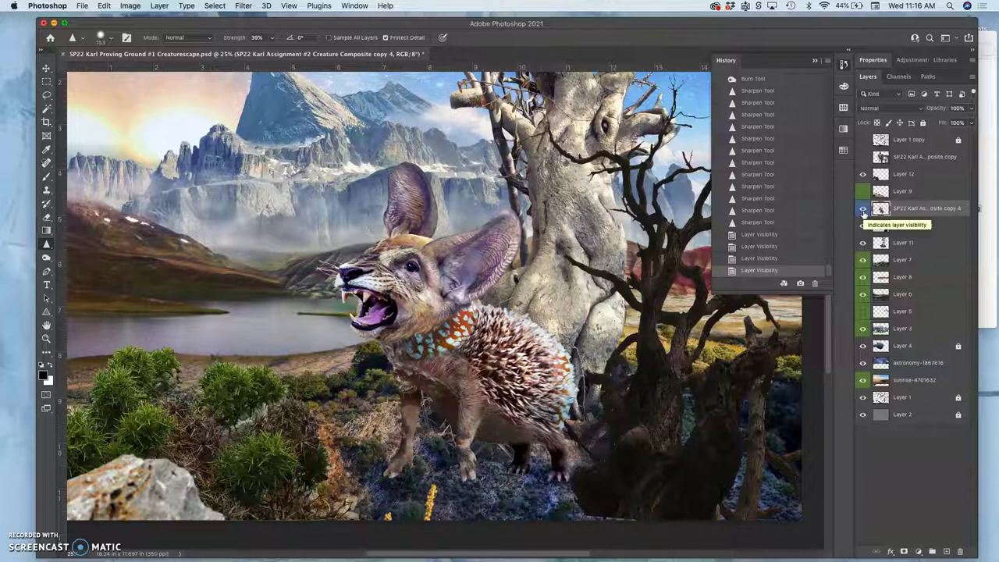
pyautogui.click(863, 209)
pyautogui.click(863, 209)
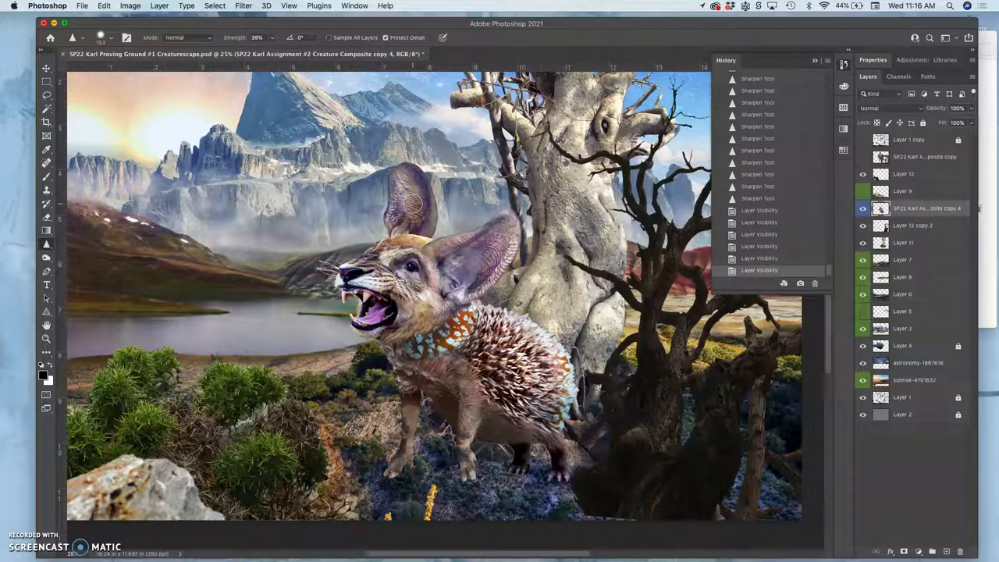
pyautogui.press('super+j')
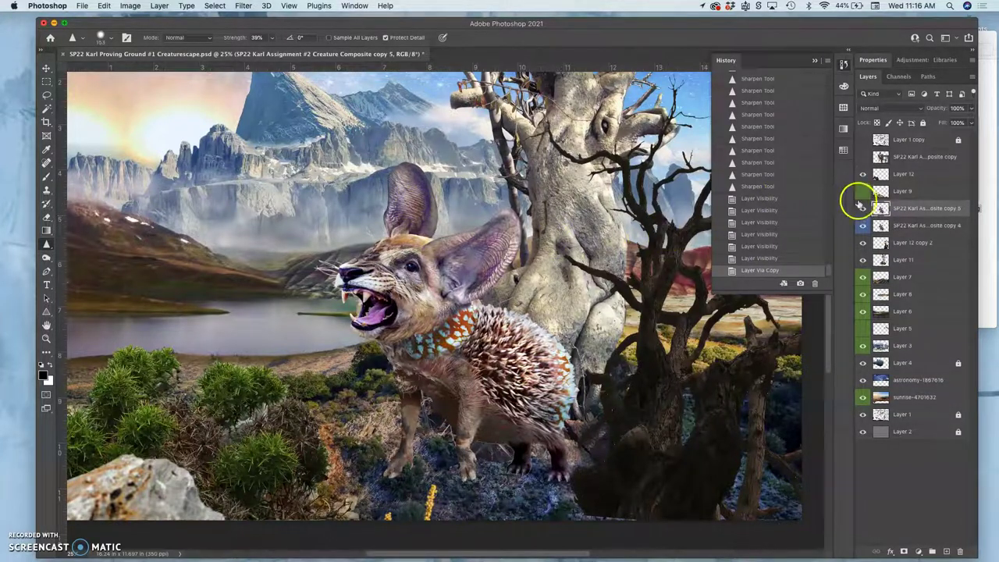
# - Copy the creature layer and start a new document from the clipboard at 2080 × 2480 px, 350 ppi
pyautogui.click(81, 7)
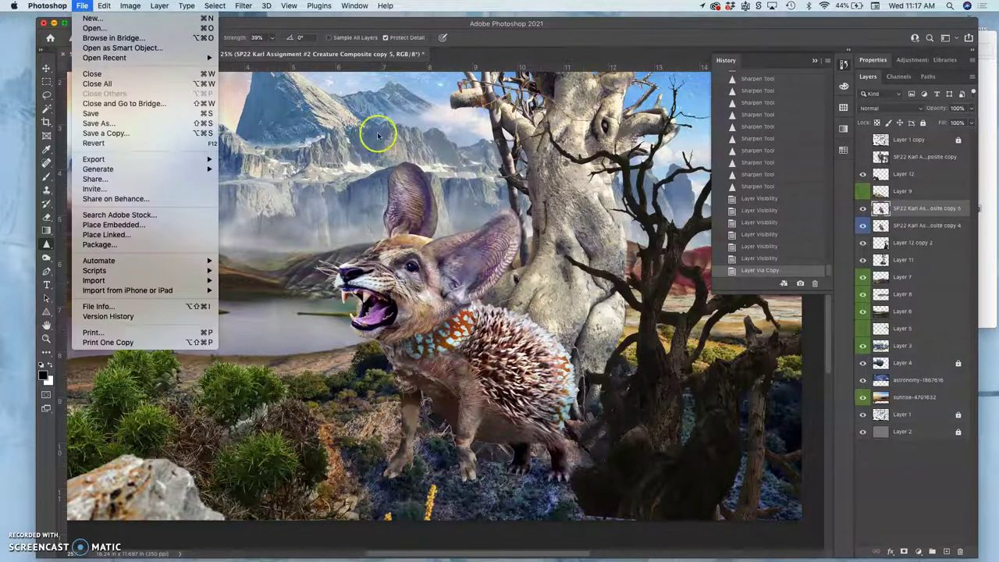
pyautogui.click(911, 212)
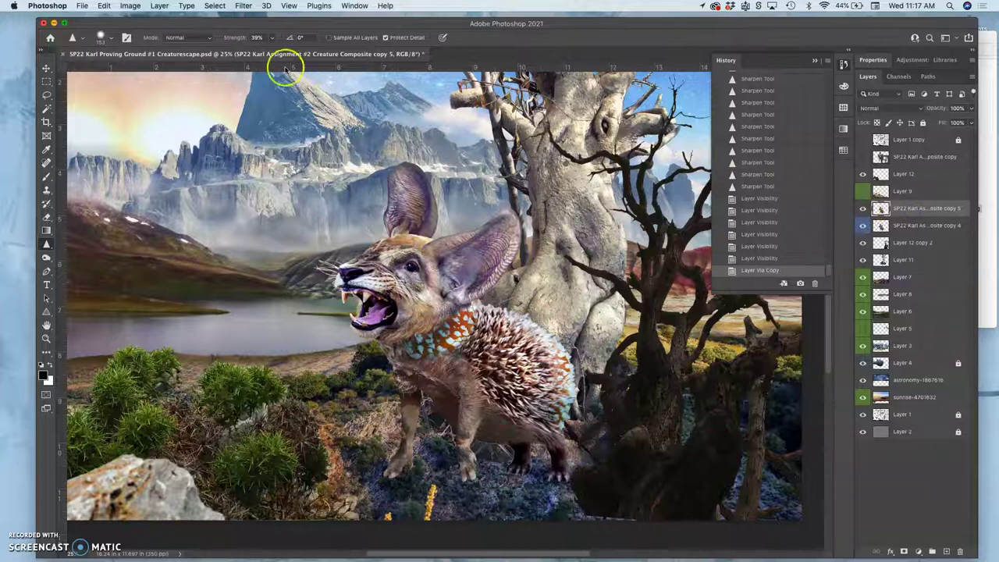
pyautogui.click(104, 6)
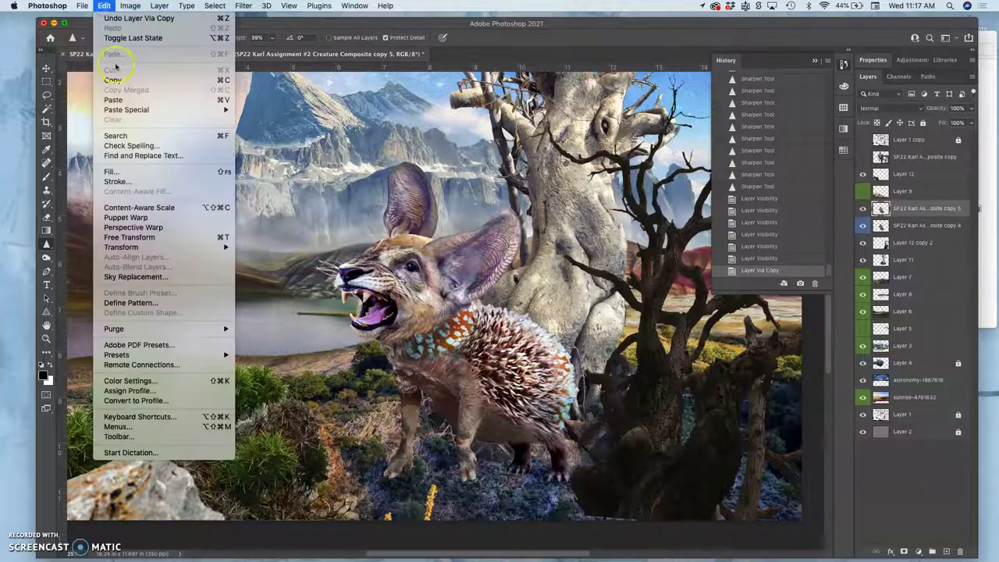
pyautogui.click(114, 81)
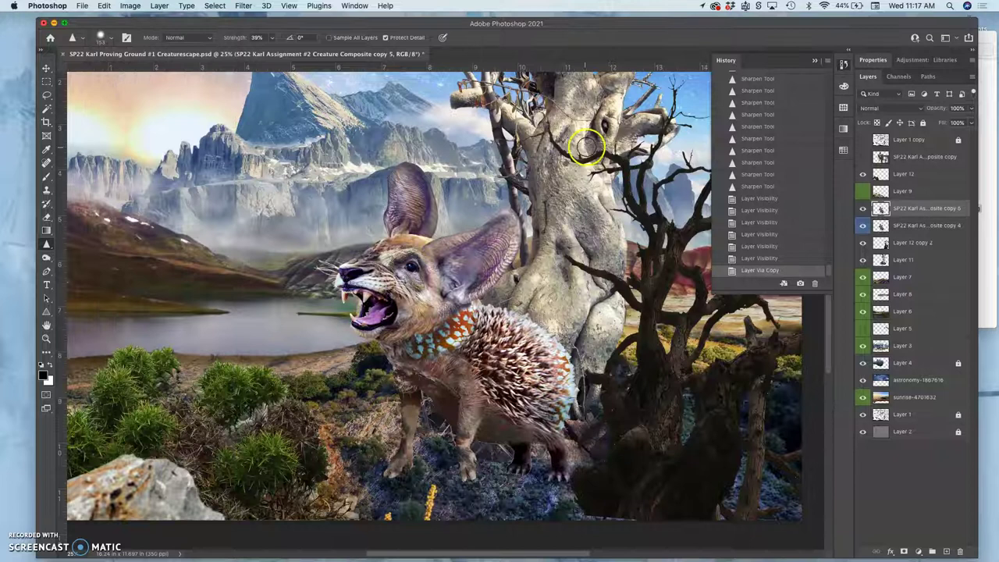
pyautogui.click(82, 7)
pyautogui.click(83, 7)
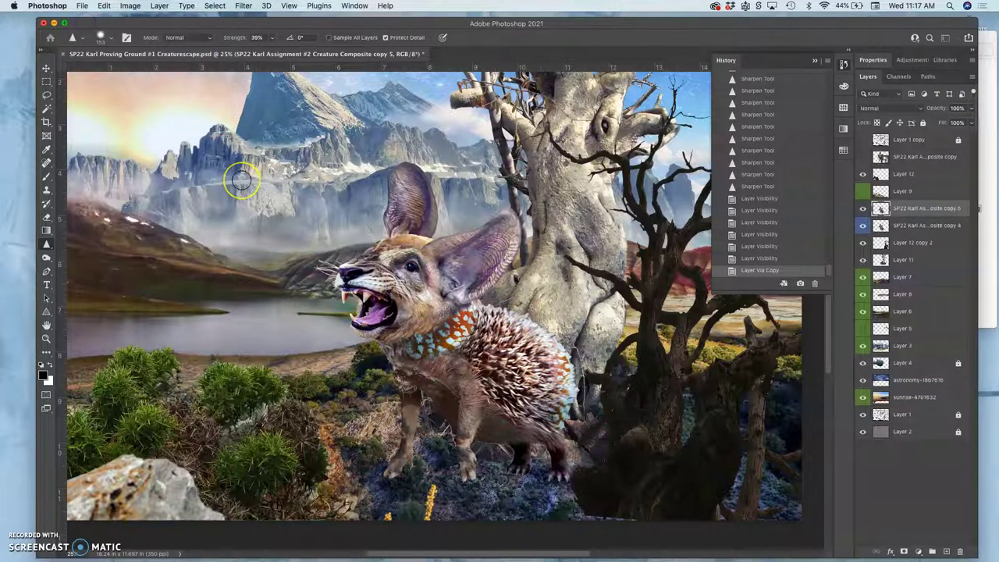
pyautogui.press('super+n')
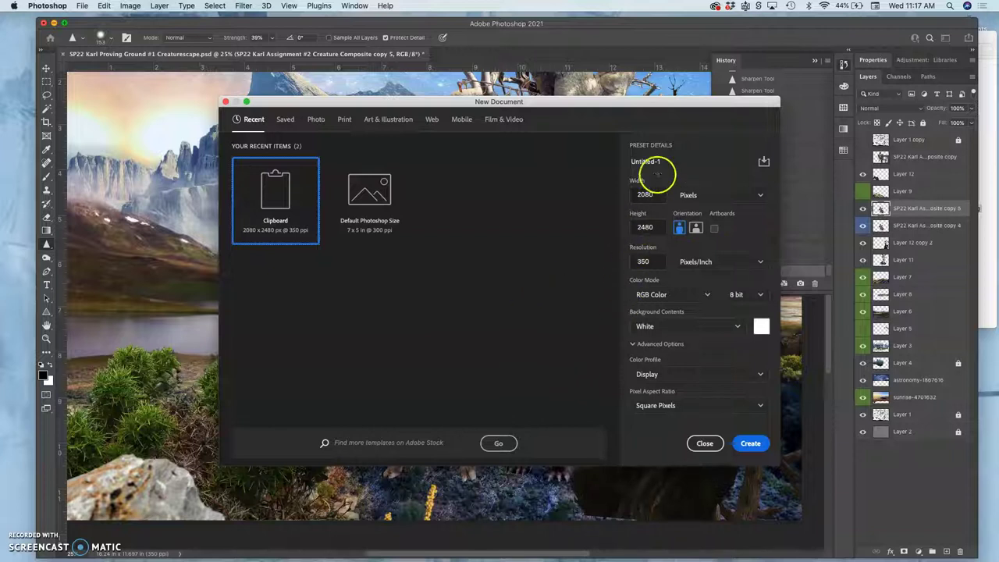
# - Name the new 2080 × 2480 px document with the assignment revision title and create it
pyautogui.click(652, 163)
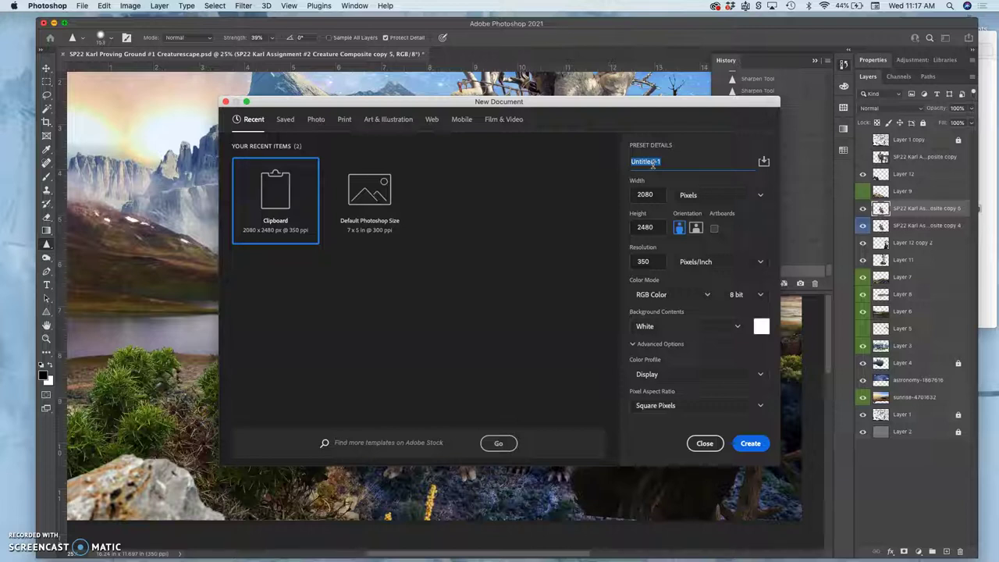
pyautogui.press('super+v')
pyautogui.click(719, 173)
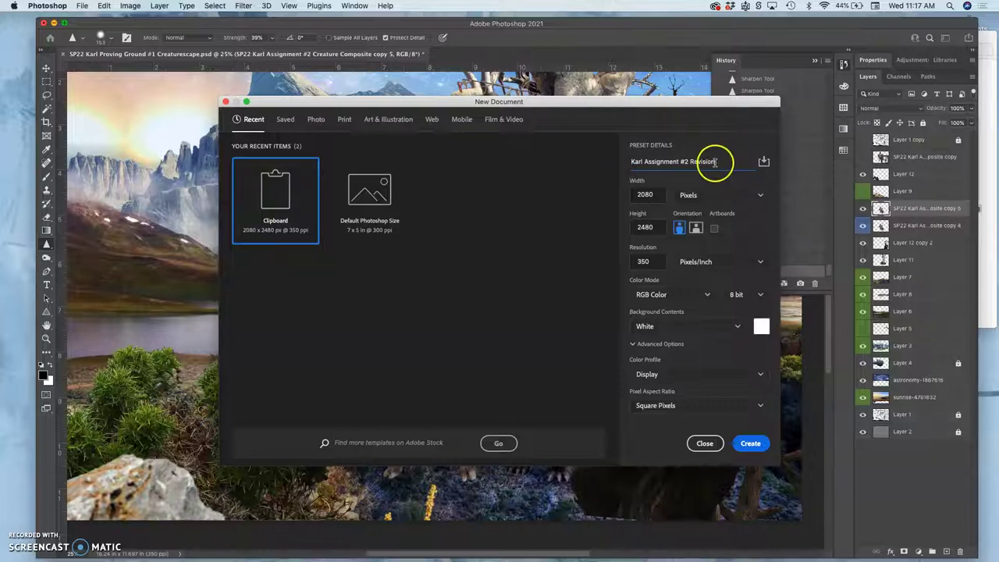
pyautogui.tripleClick(715, 162)
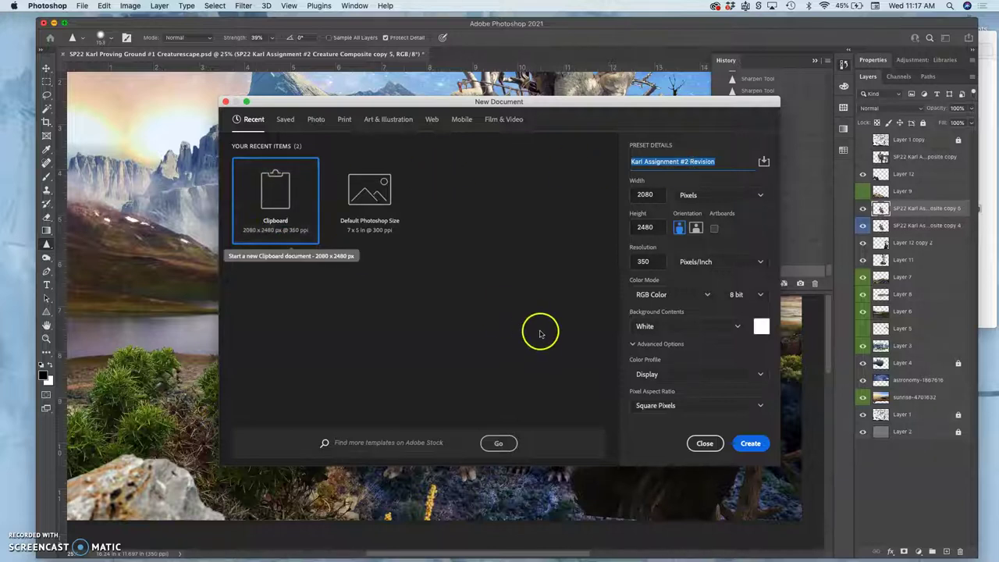
pyautogui.click(749, 443)
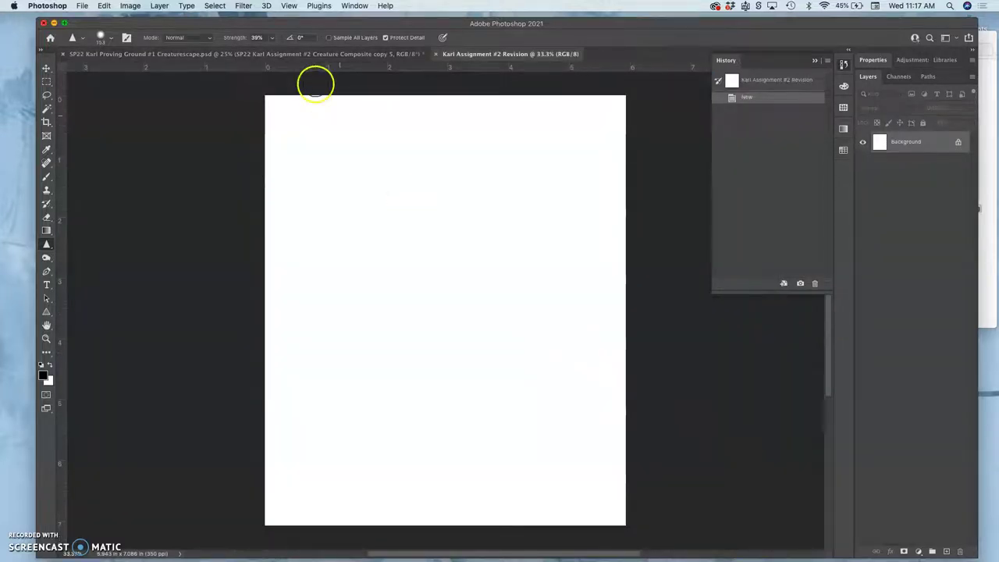
# - Paste the creature into the new document and hide the Background layer
pyautogui.click(103, 6)
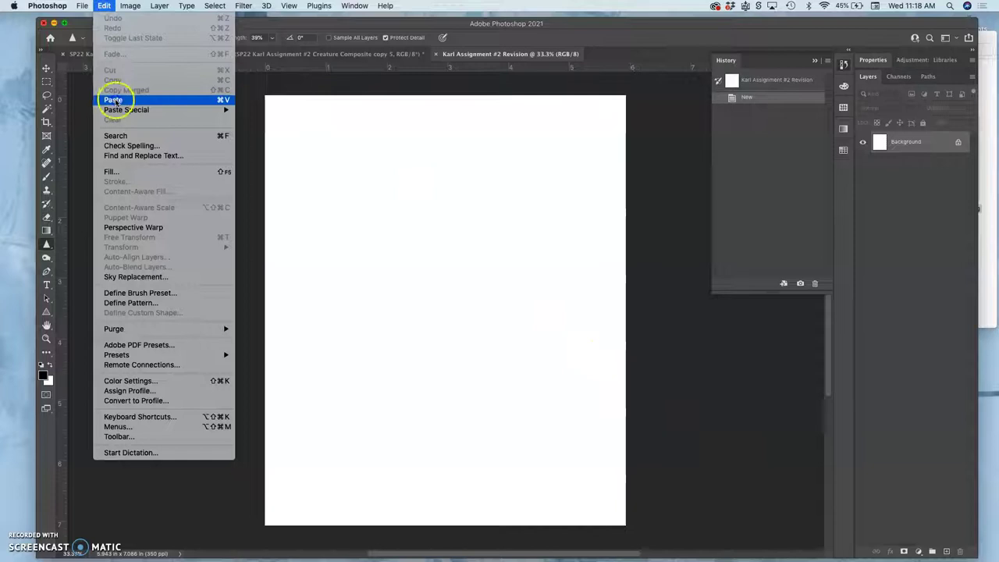
pyautogui.click(117, 98)
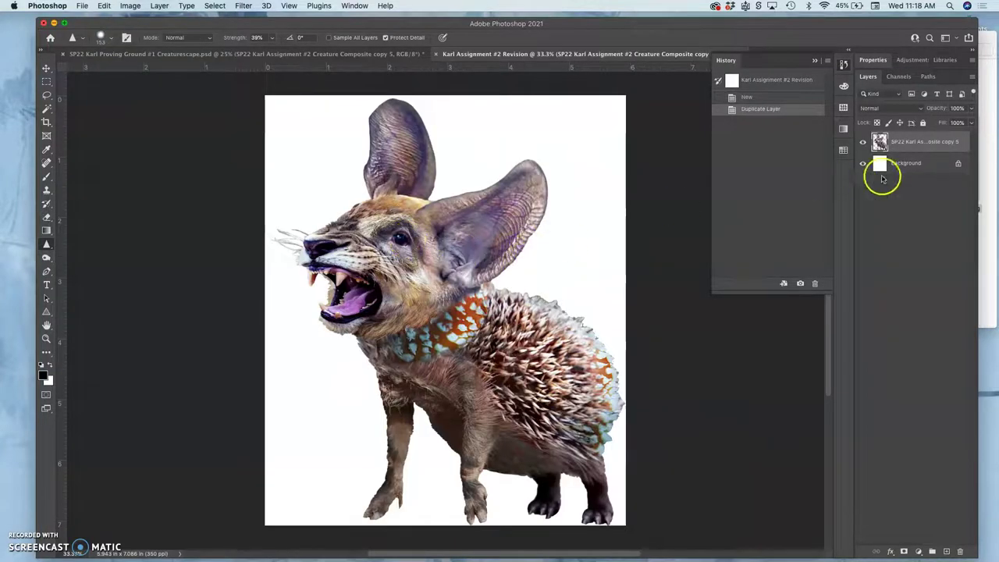
pyautogui.click(863, 164)
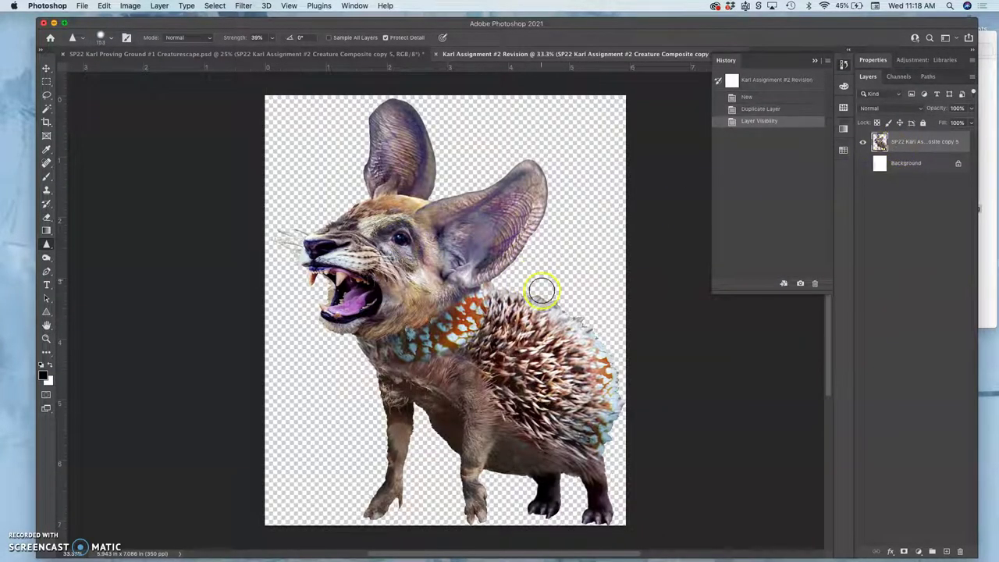
pyautogui.click(476, 251)
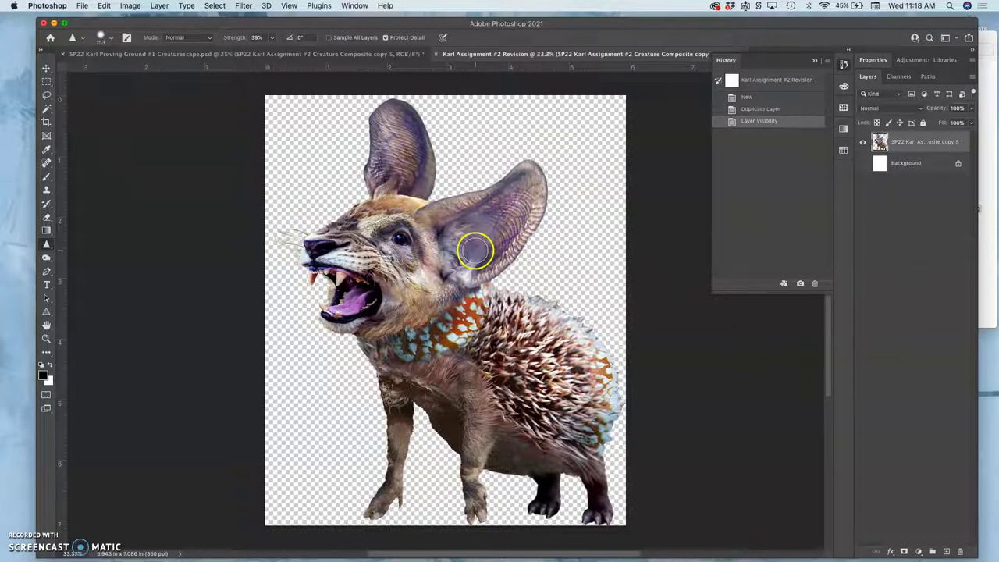
# - Resize the canvas to 8 × 8 inches with a White extension colour
pyautogui.click(127, 7)
pyautogui.click(460, 221)
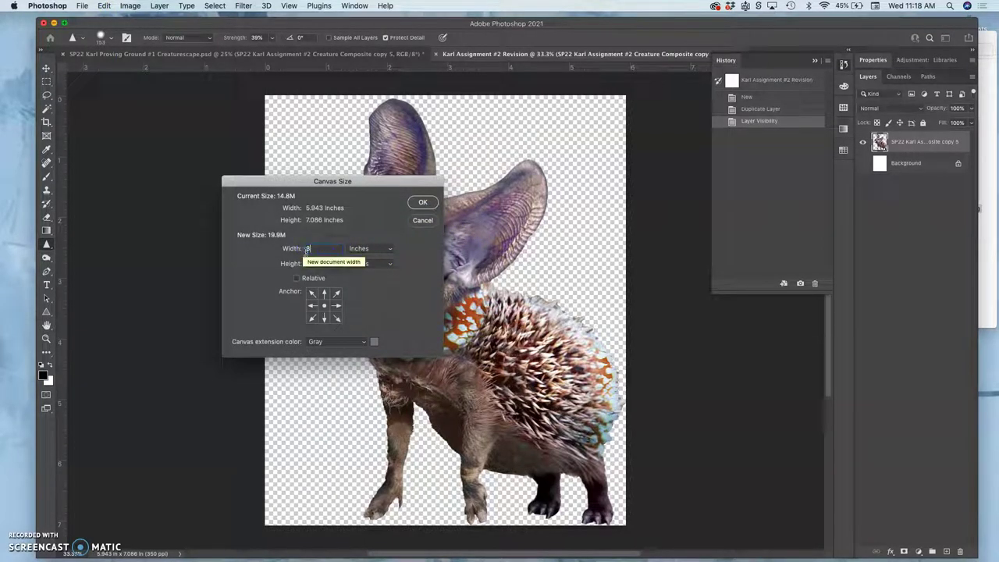
pyautogui.click(291, 264)
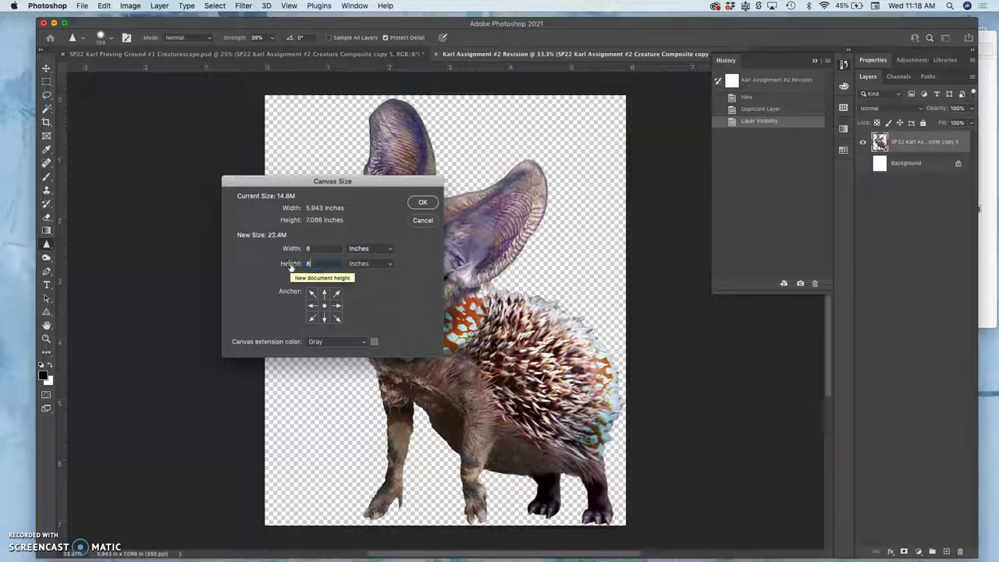
pyautogui.click(363, 344)
pyautogui.click(353, 323)
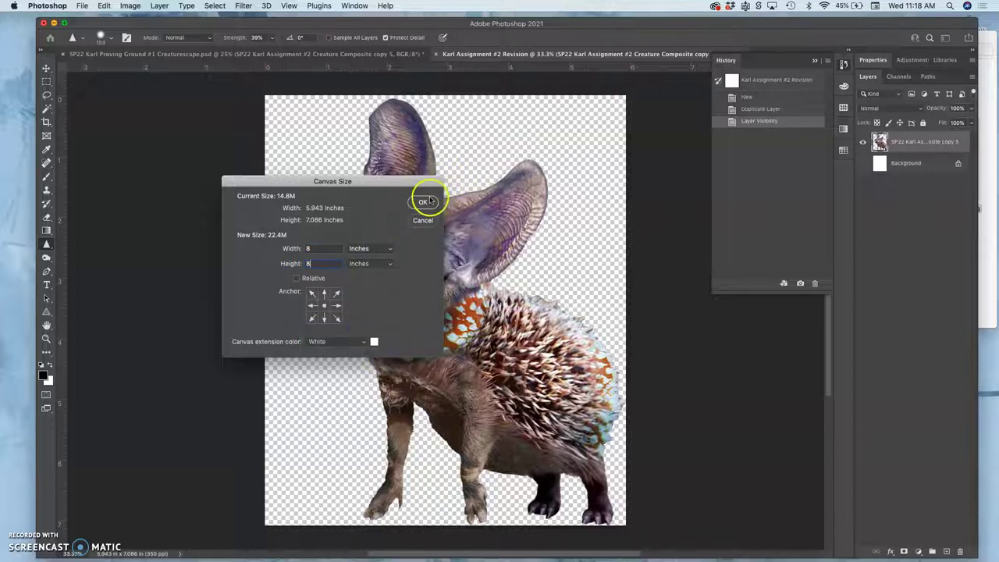
pyautogui.click(423, 202)
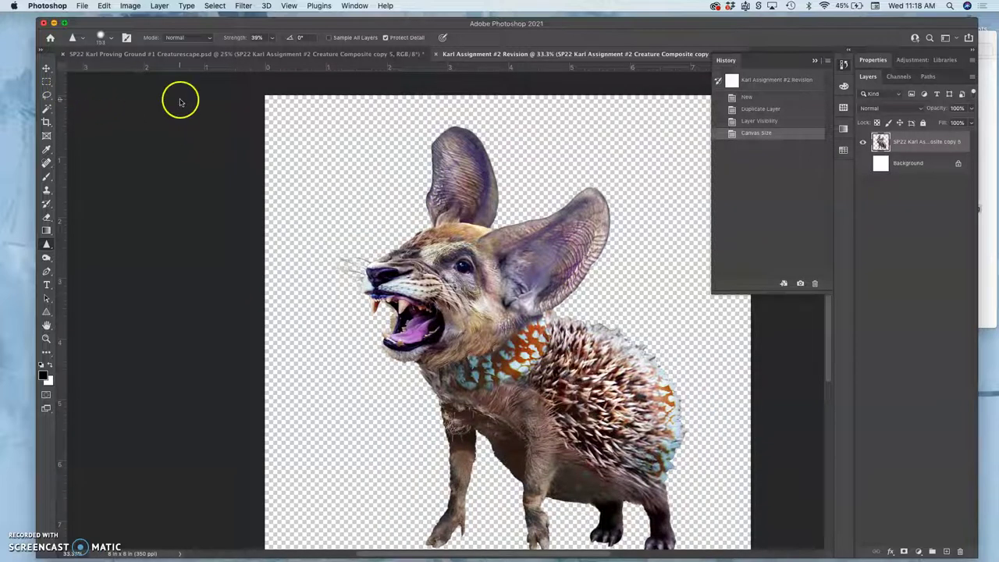
# - Move the creature up and left on the canvas and show the white Background again
pyautogui.press('super+minus')
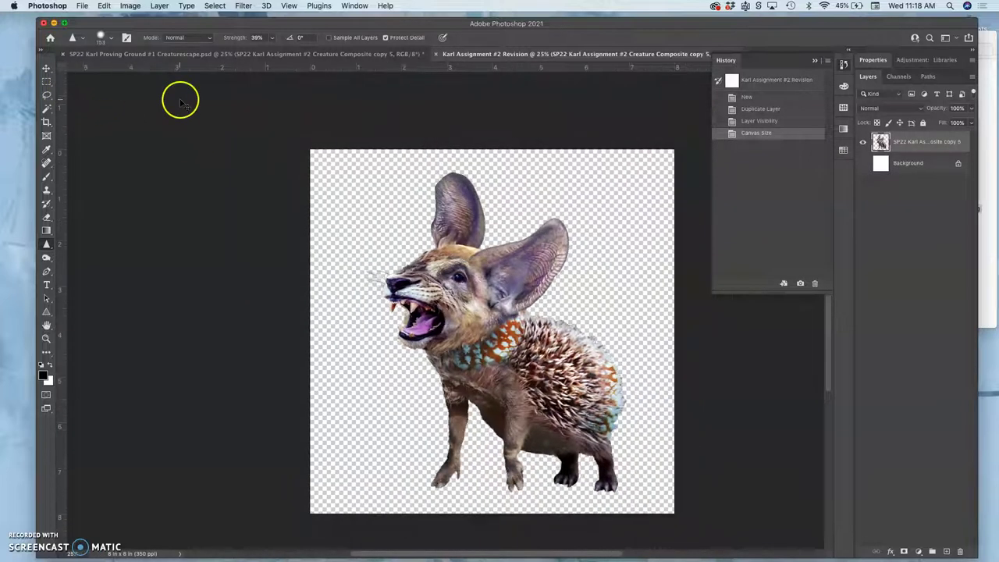
pyautogui.click(46, 69)
pyautogui.moveTo(526, 357); pyautogui.dragTo(509, 356)
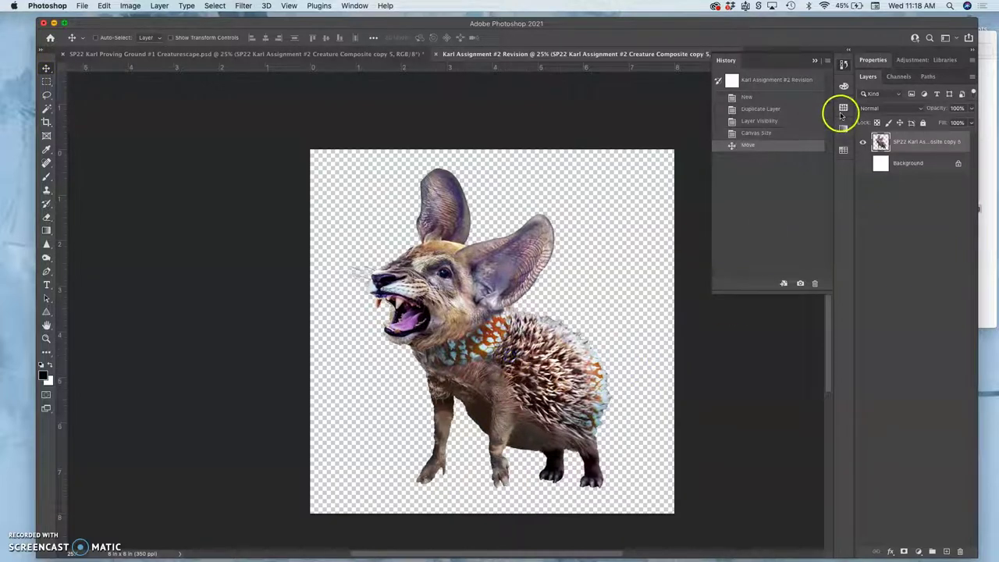
pyautogui.click(864, 163)
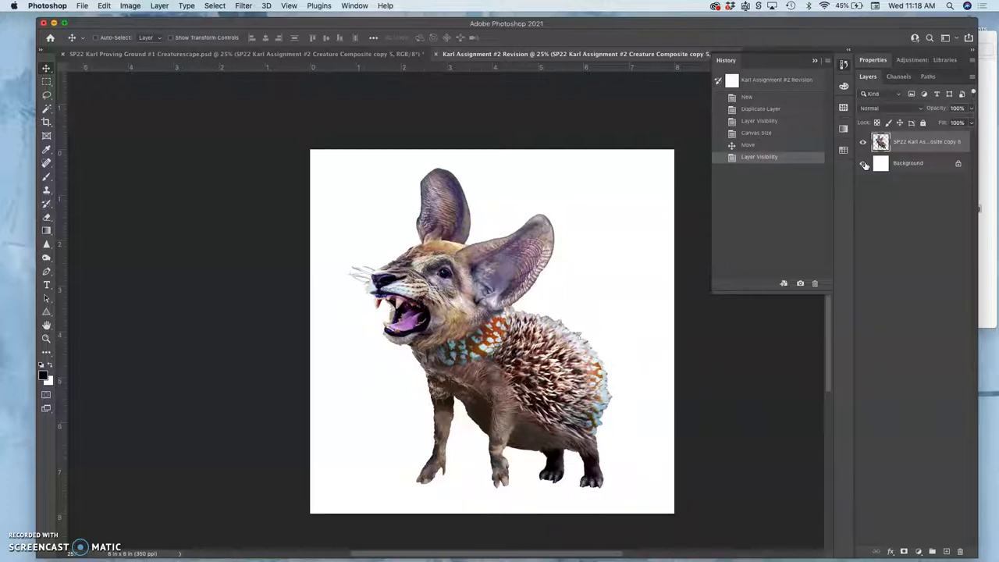
# - Zoom in and pan across the creature's body and legs to inspect its edges, then zoom out
pyautogui.press('super+equal')
pyautogui.press('super+equal')
pyautogui.press('super+equal')
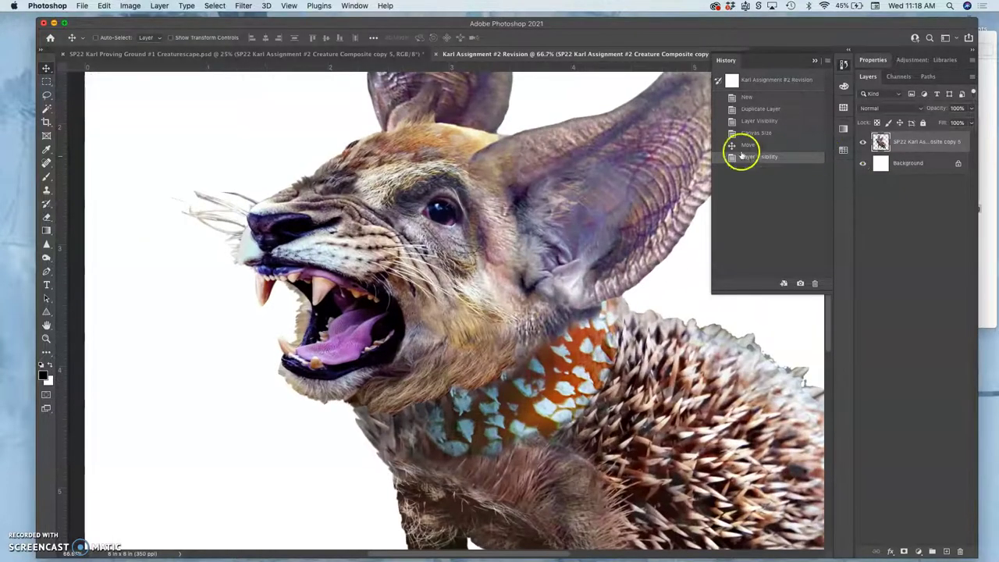
pyautogui.scroll(-5, 522, 334)
pyautogui.hscroll(3, 522, 335)
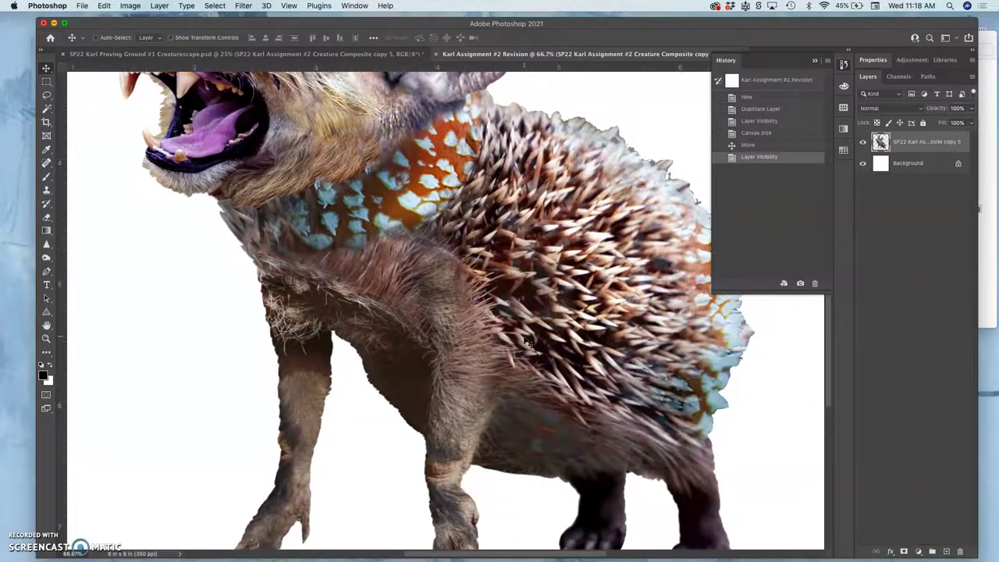
pyautogui.scroll(-3, 526, 341)
pyautogui.moveTo(453, 299); pyautogui.dragTo(485, 295)
pyautogui.scroll(10, 486, 295)
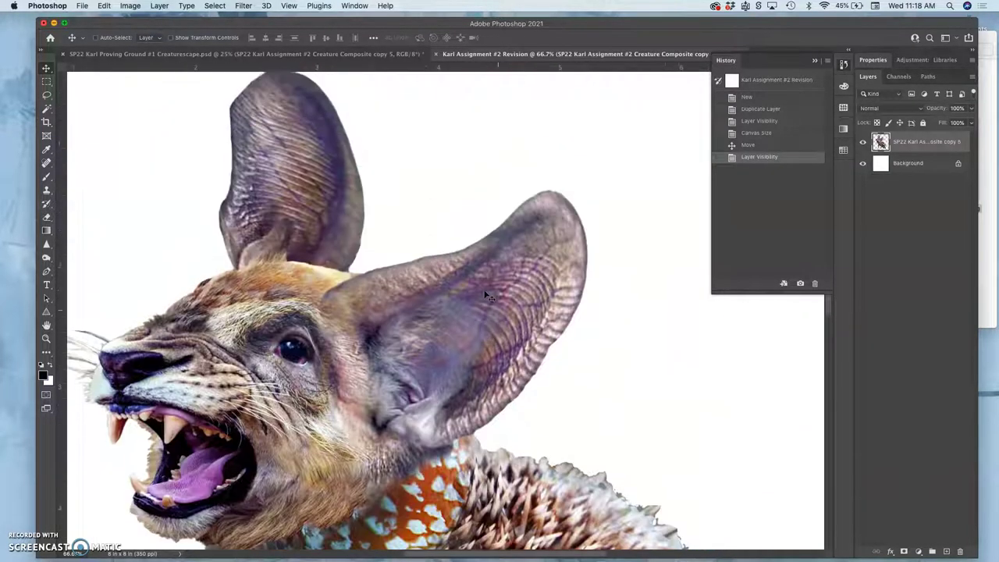
pyautogui.scroll(-5, 486, 295)
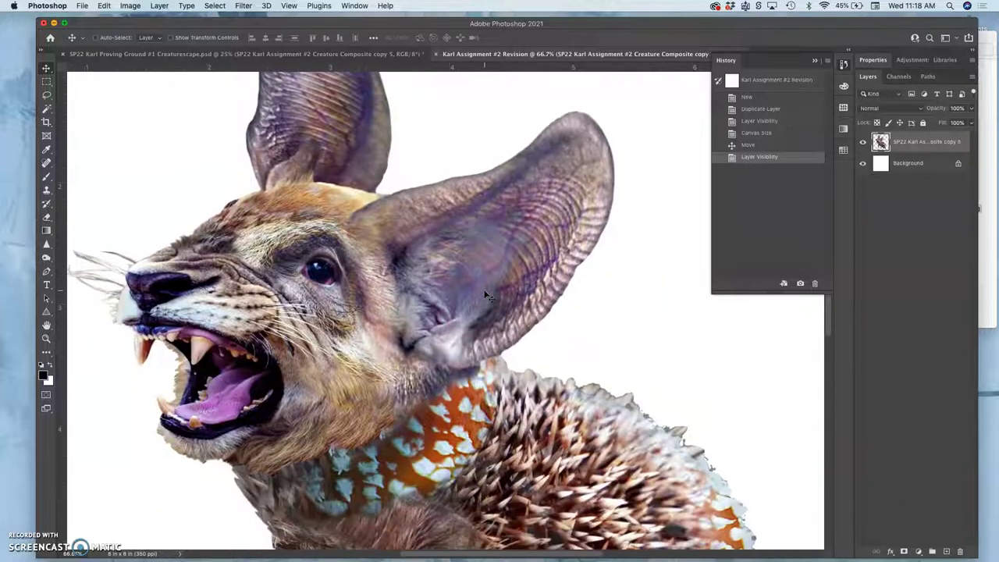
pyautogui.press('super+minus')
pyautogui.press('super+minus')
pyautogui.press('super+minus')
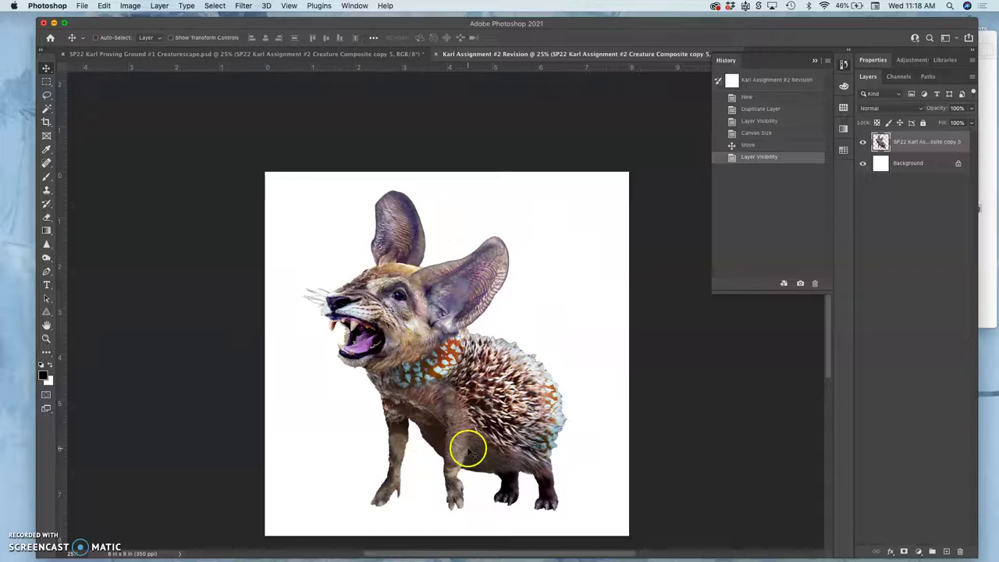
# - Hide the Background layer and save the revision as a PSD in the Assignment #2 Fantasy Creature Composite folder
pyautogui.click(862, 163)
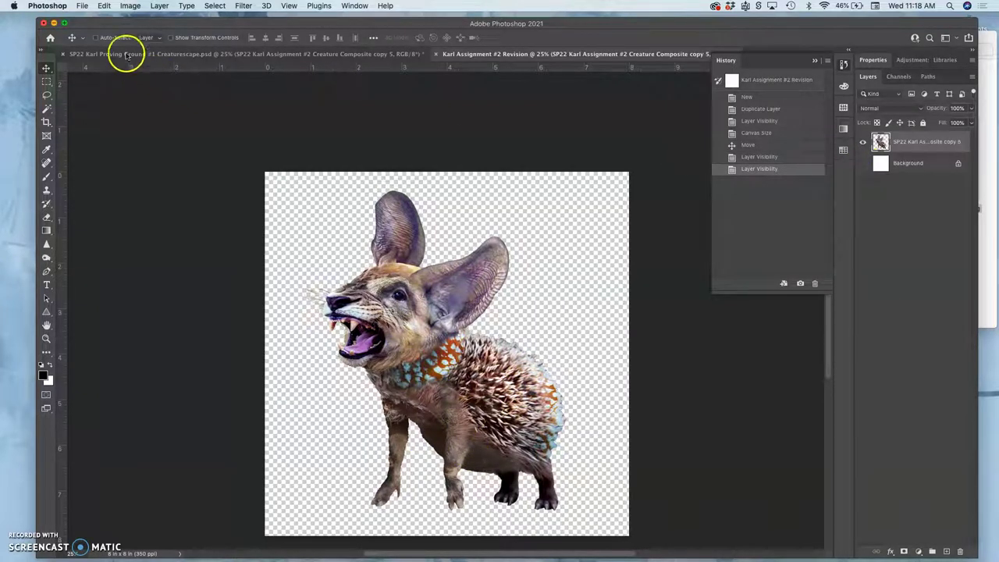
pyautogui.click(82, 5)
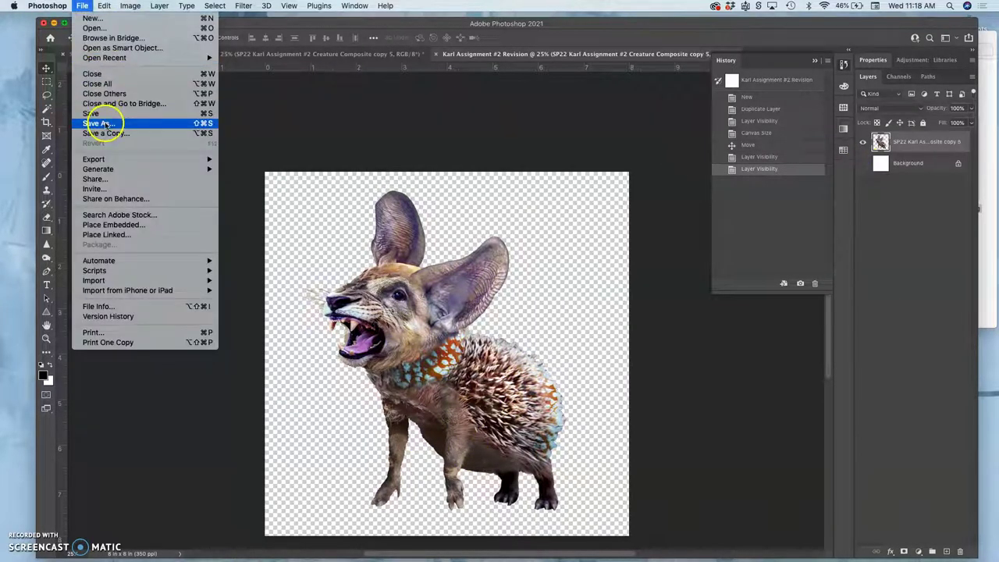
pyautogui.click(104, 123)
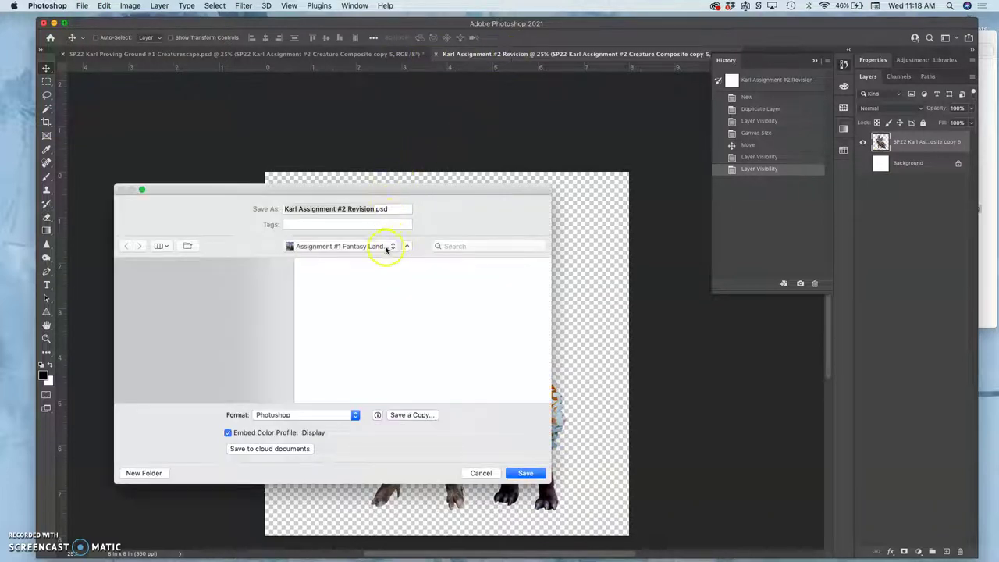
pyautogui.click(379, 247)
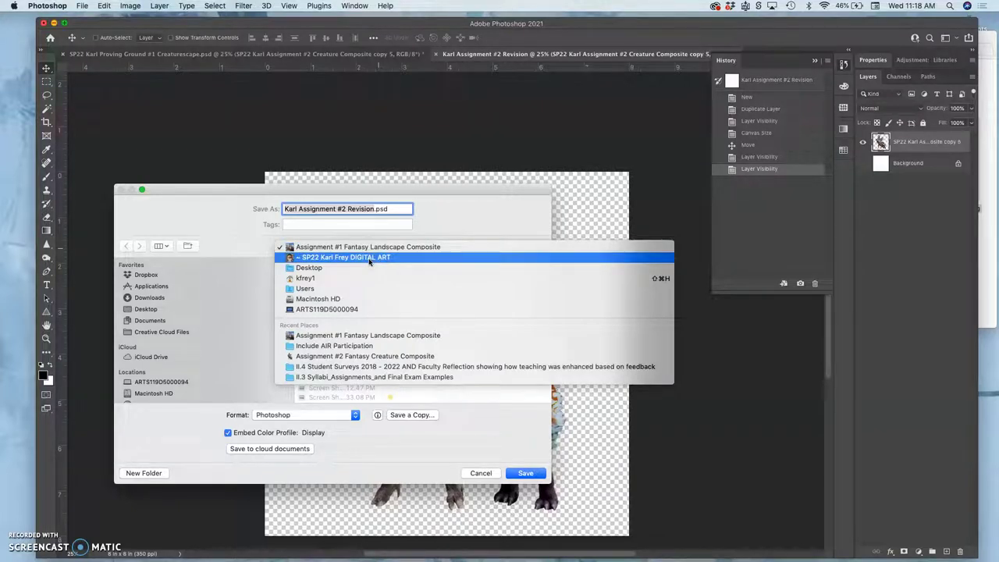
pyautogui.click(361, 356)
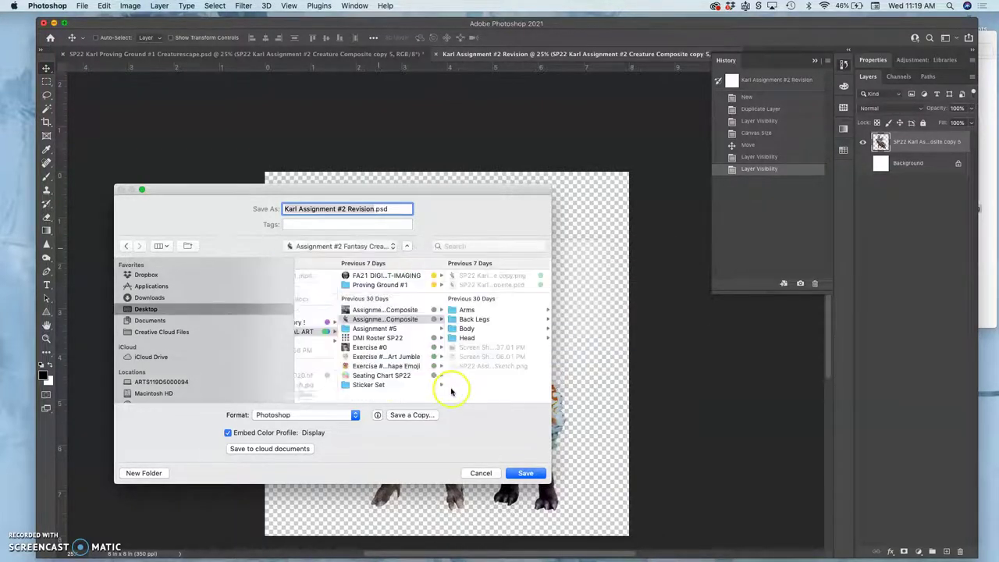
pyautogui.click(525, 473)
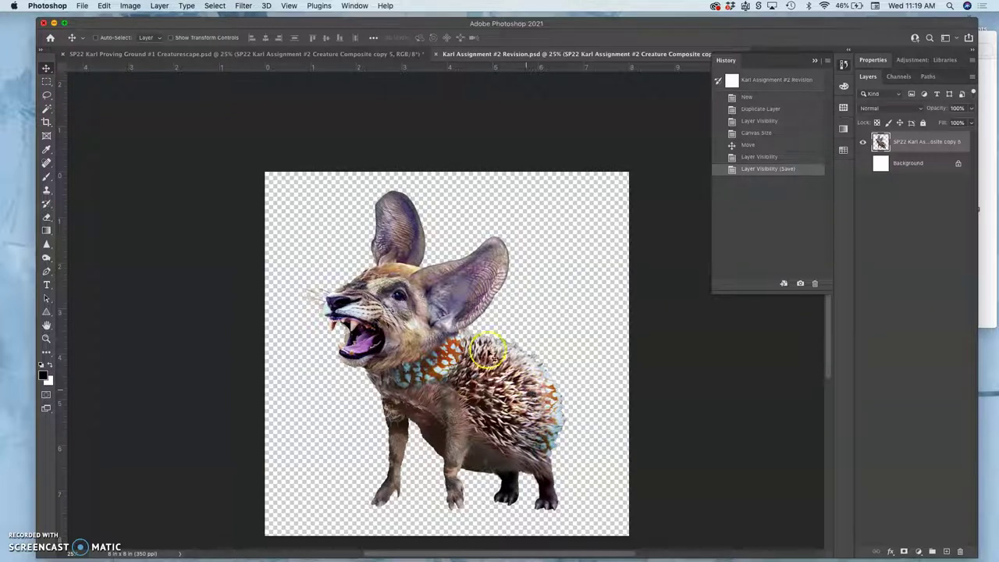
# - Save a copy of the revision in PNG format with the Large file size option
pyautogui.click(82, 5)
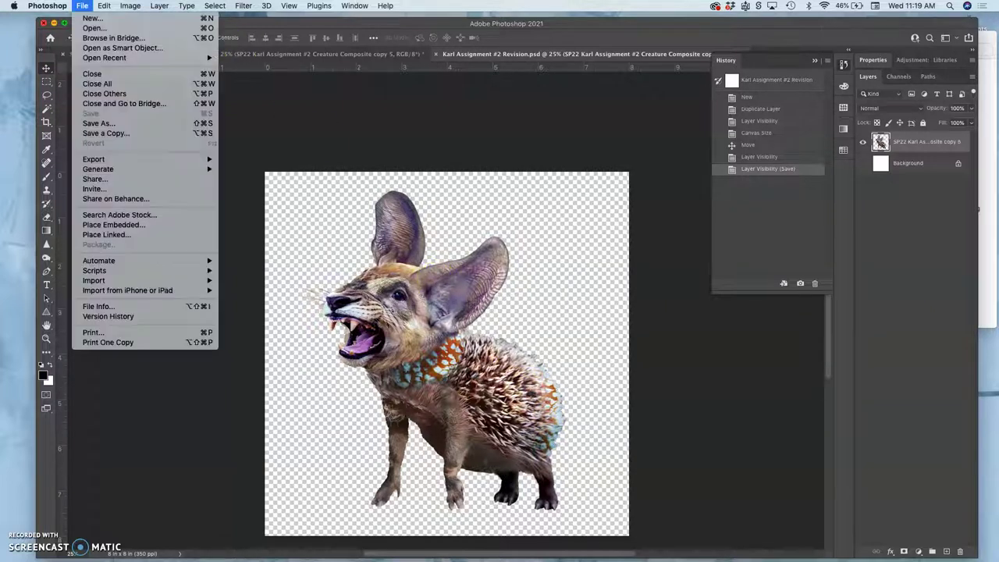
pyautogui.click(320, 206)
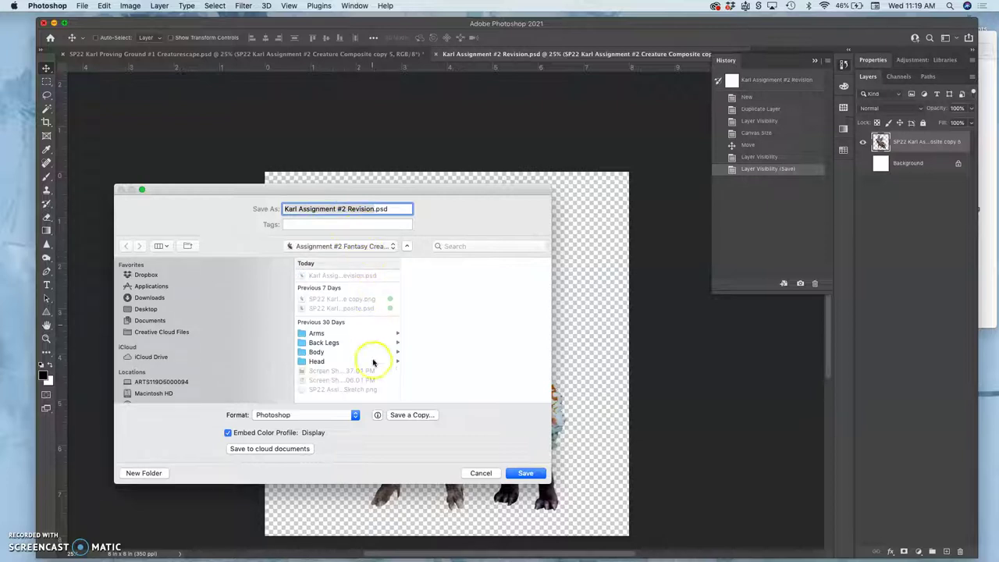
pyautogui.click(350, 414)
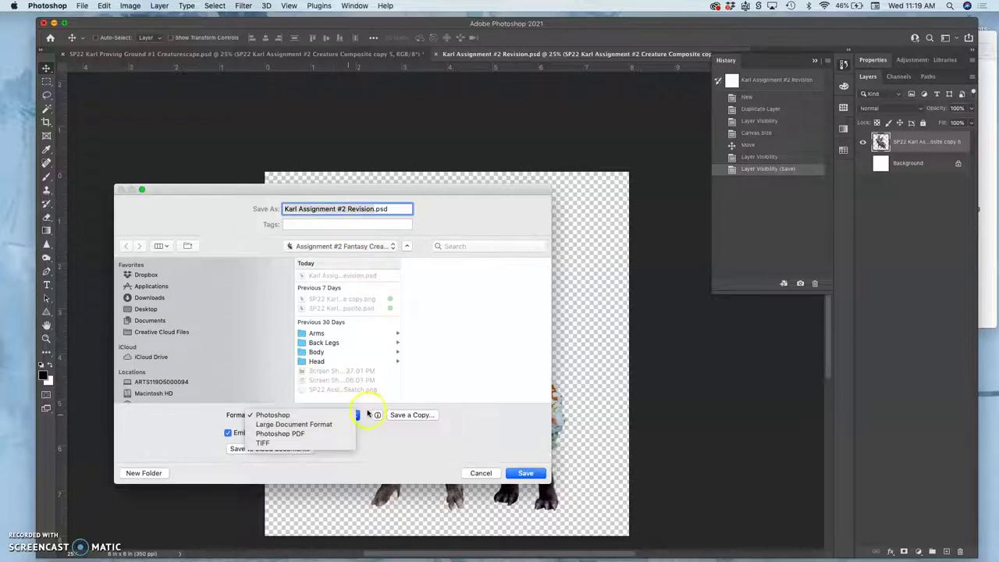
pyautogui.click(367, 411)
pyautogui.click(403, 416)
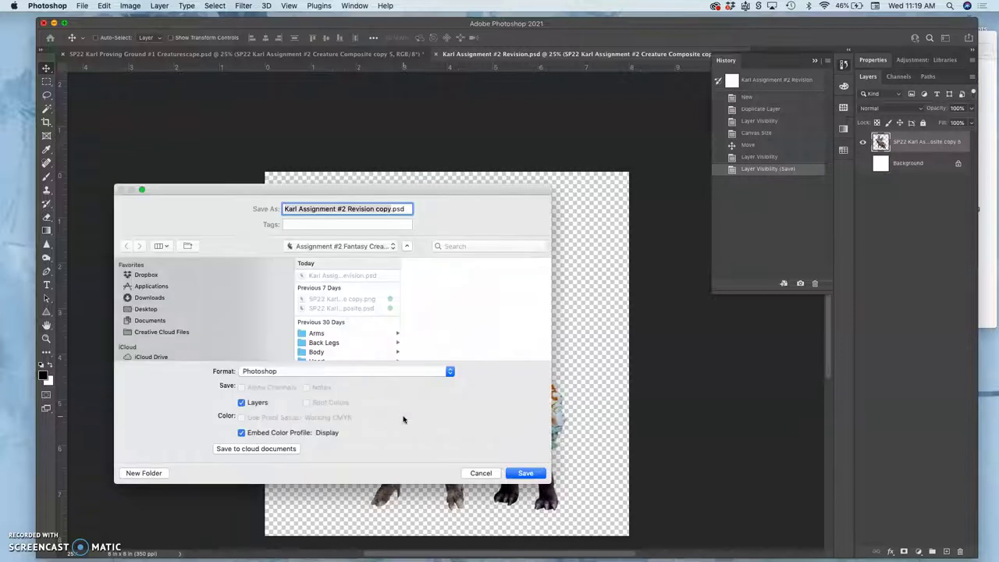
pyautogui.click(292, 370)
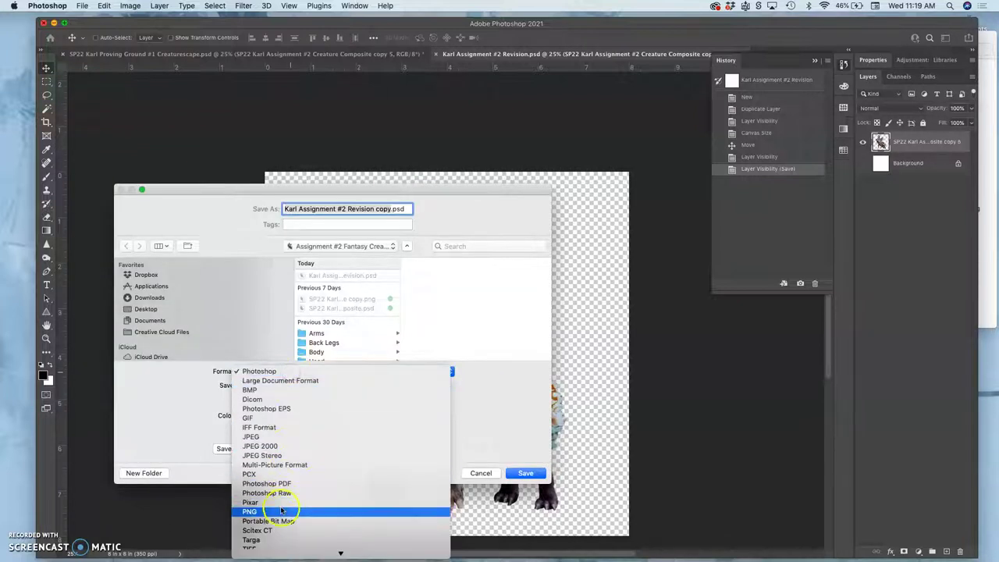
pyautogui.click(279, 513)
pyautogui.click(517, 474)
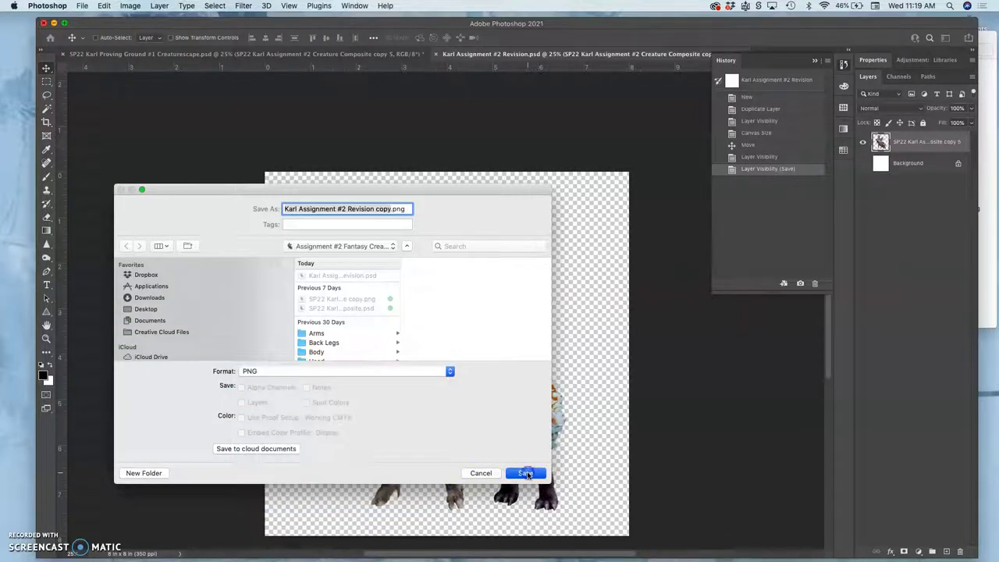
pyautogui.click(394, 192)
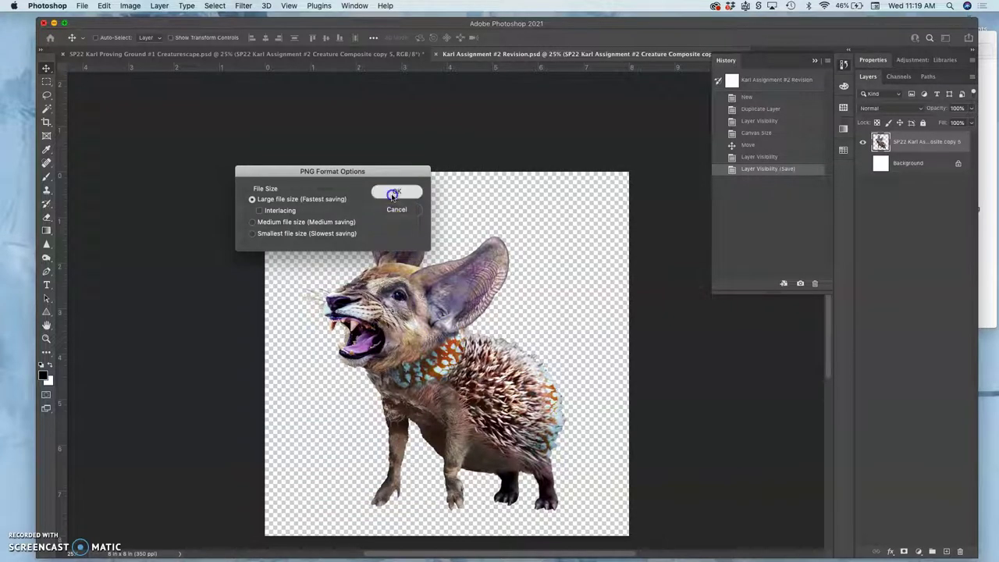